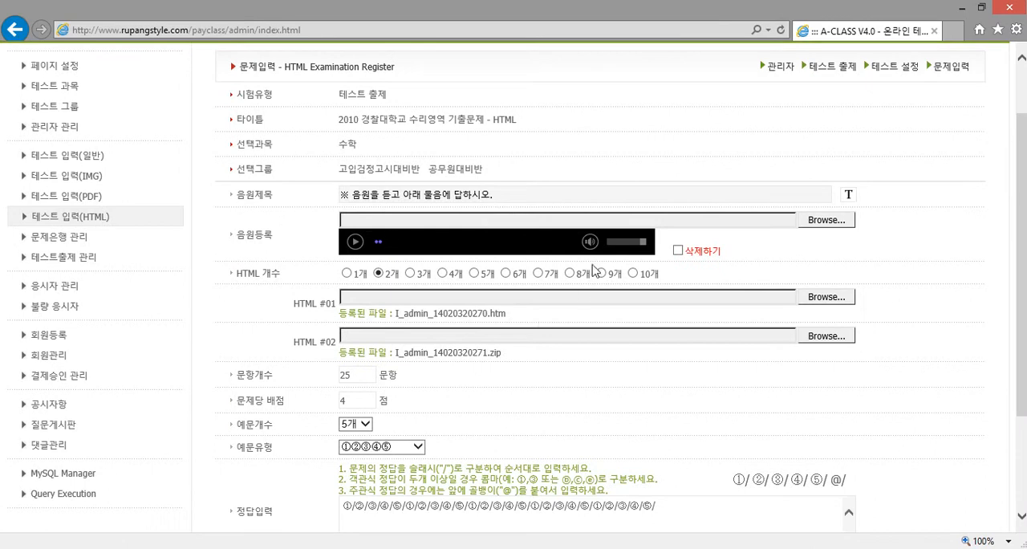
# Lower the audio player's volume and examine the registered HTM and ZIP files in the HTML examination form
pyautogui.click(612, 241)
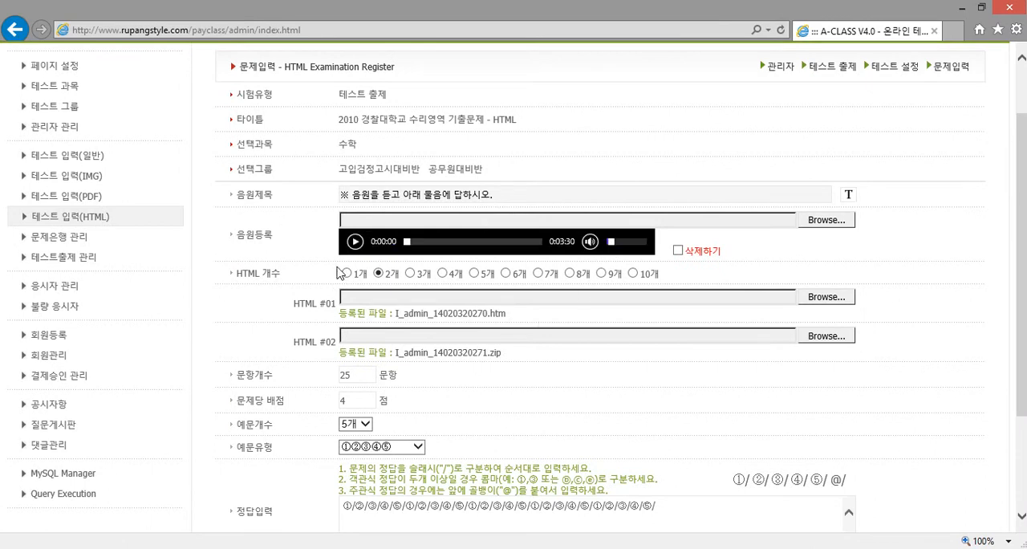
pyautogui.moveTo(250, 277); pyautogui.dragTo(274, 280)
pyautogui.click(304, 284)
pyautogui.moveTo(517, 319); pyautogui.dragTo(399, 321)
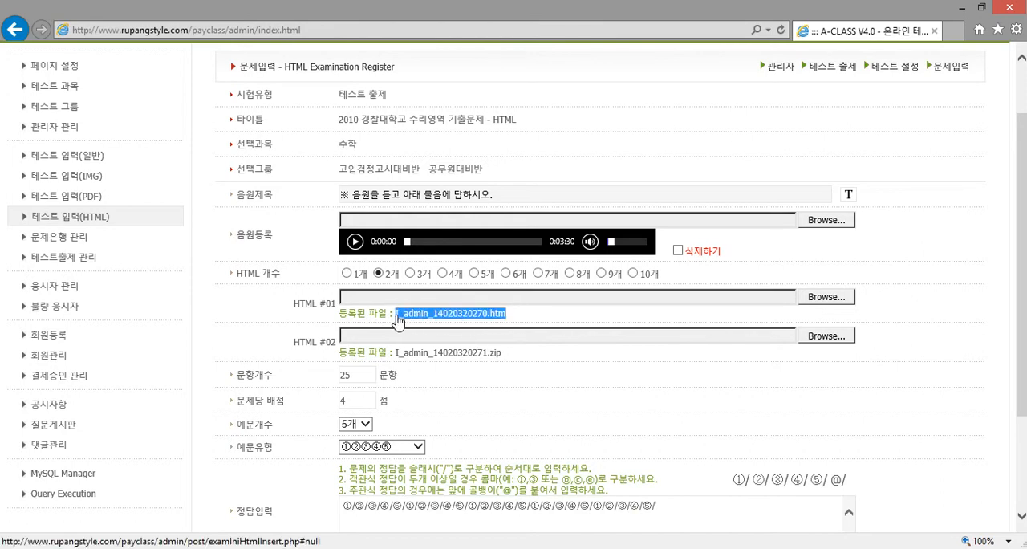
pyautogui.click(522, 360)
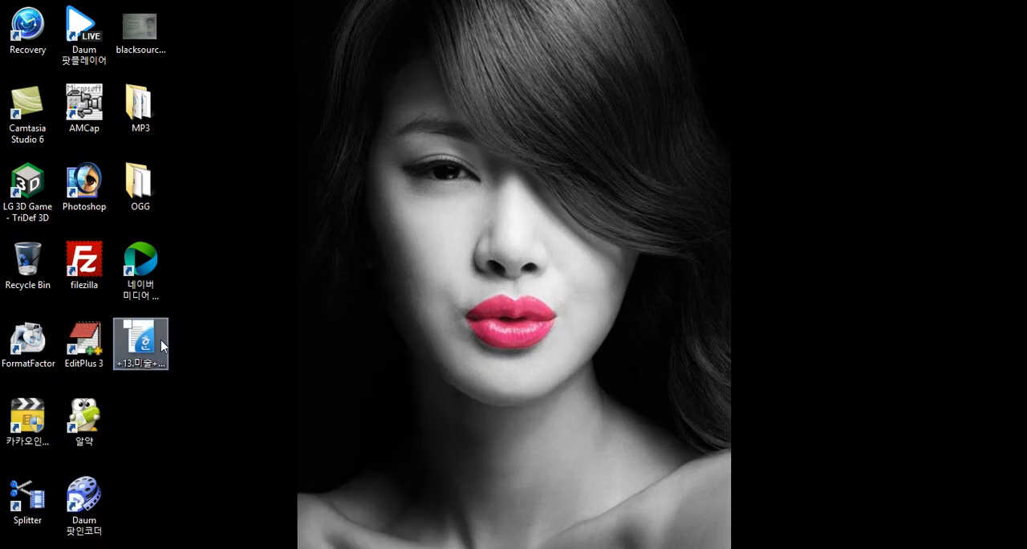
pyautogui.click(163, 343)
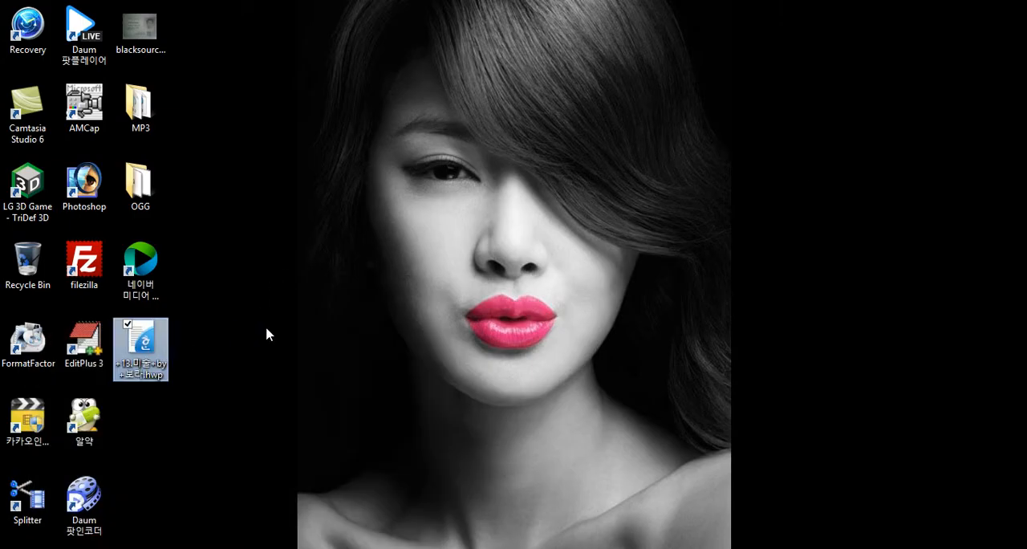
pyautogui.moveTo(148, 346)
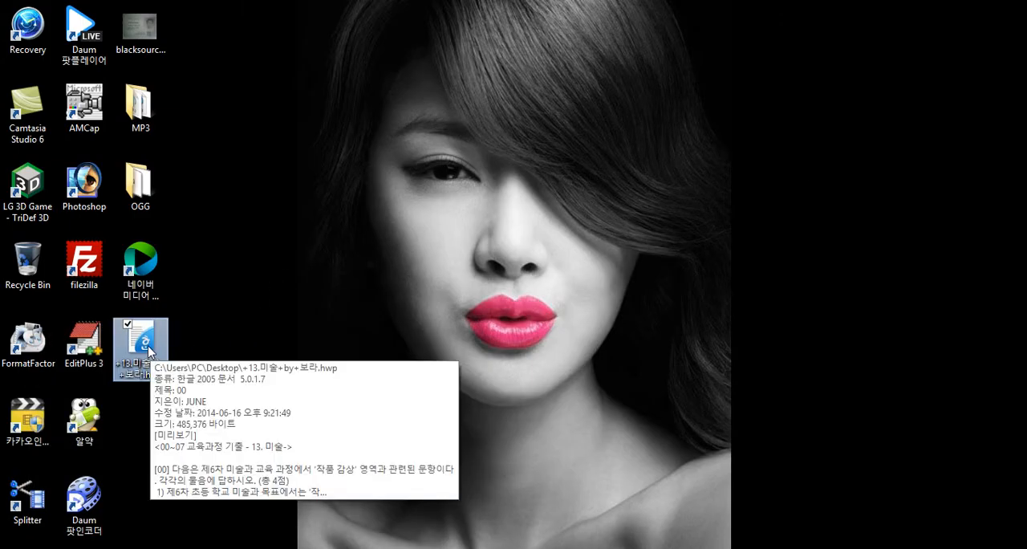
pyautogui.doubleClick(149, 346)
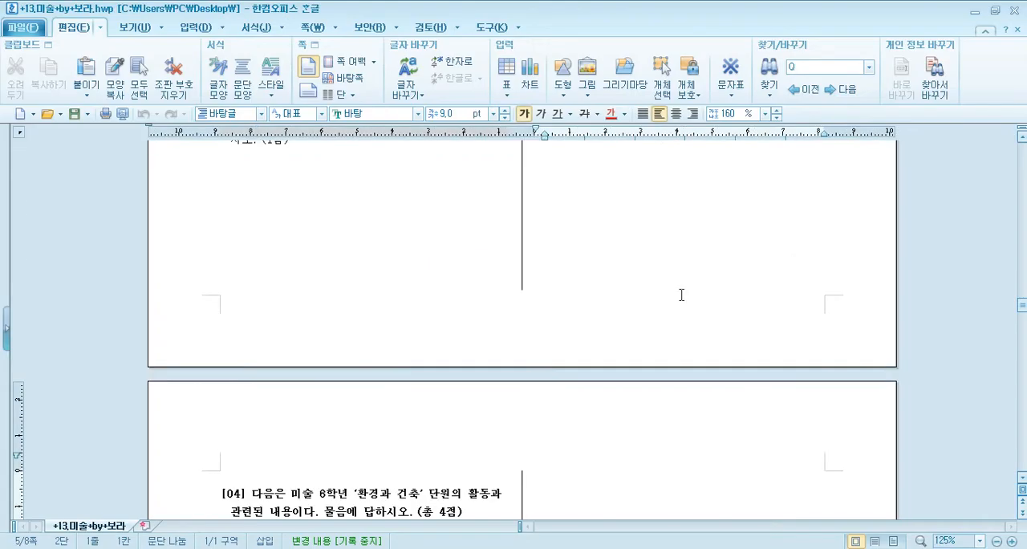
pyautogui.click(1018, 16)
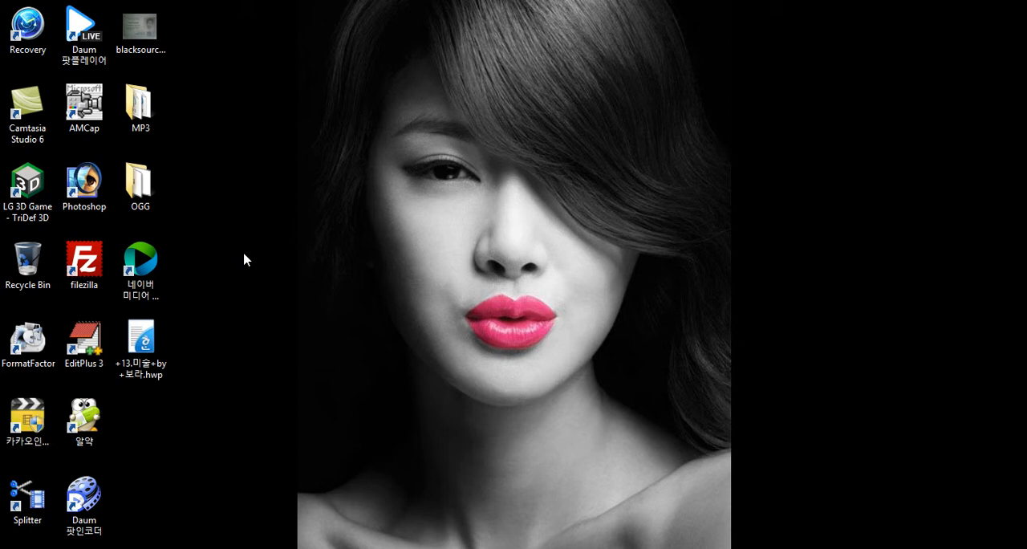
# Open the 13.미술 .hwp document from the desktop in Hangul and look through its questions, pictures and tables
pyautogui.doubleClick(154, 341)
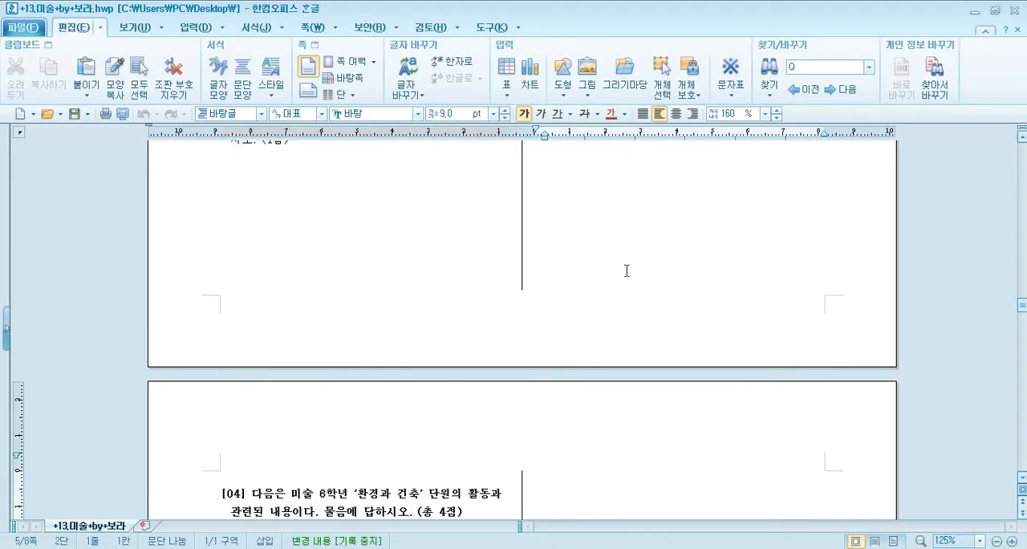
pyautogui.scroll(-1, 630, 279)
pyautogui.scroll(-15, 626, 265)
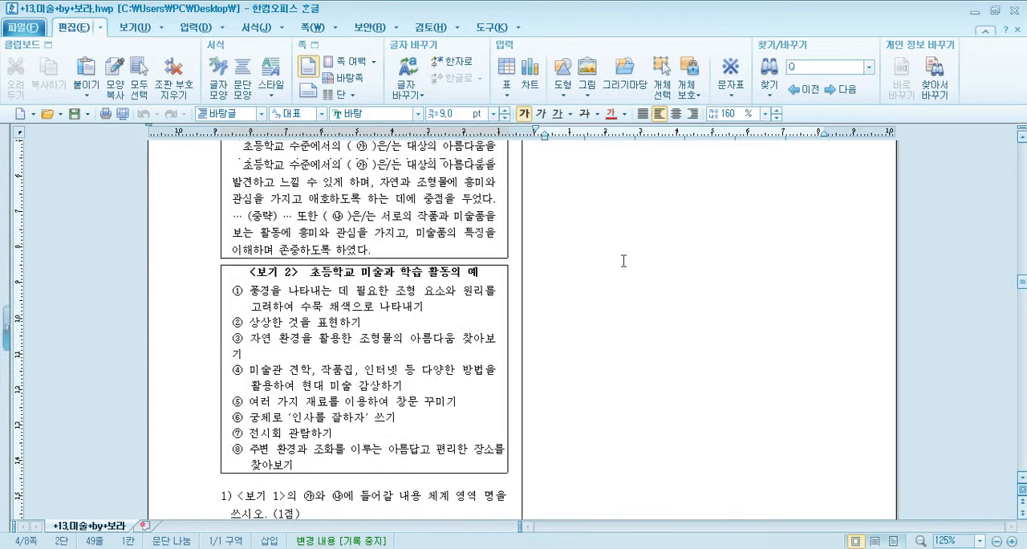
pyautogui.scroll(15, 624, 261)
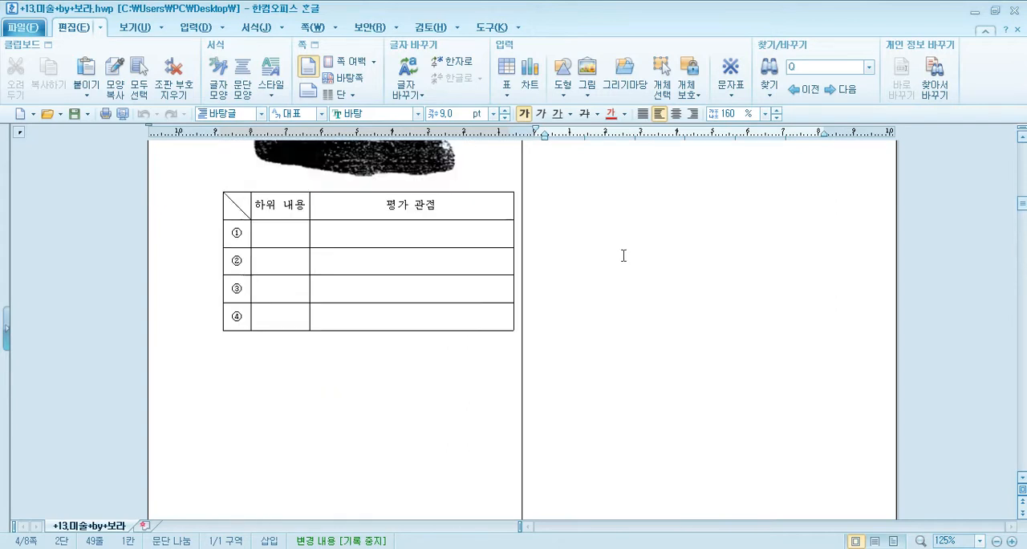
pyautogui.scroll(-5, 624, 255)
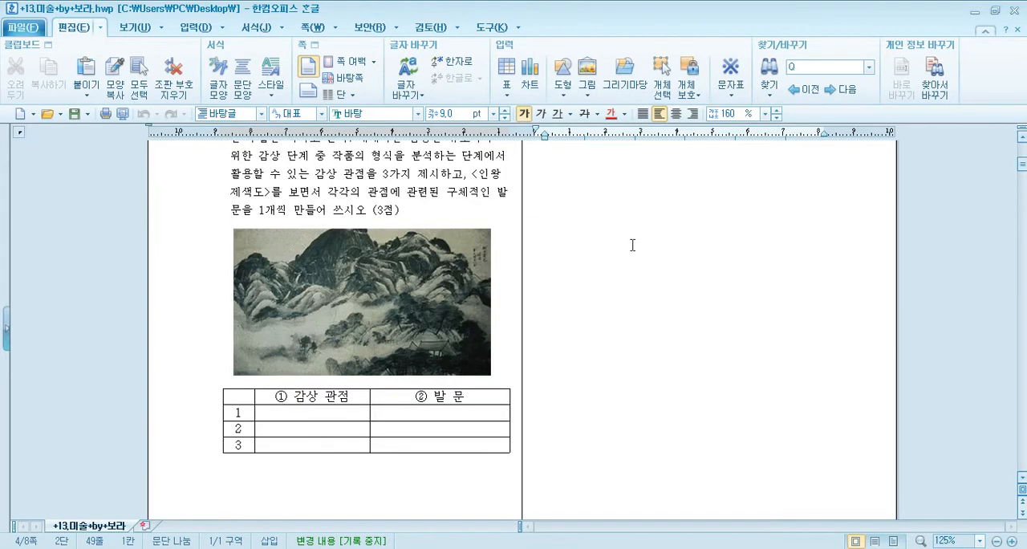
# Send the exam document to the web browser as HTML and bring the exported Chrome page to the front
pyautogui.click(29, 28)
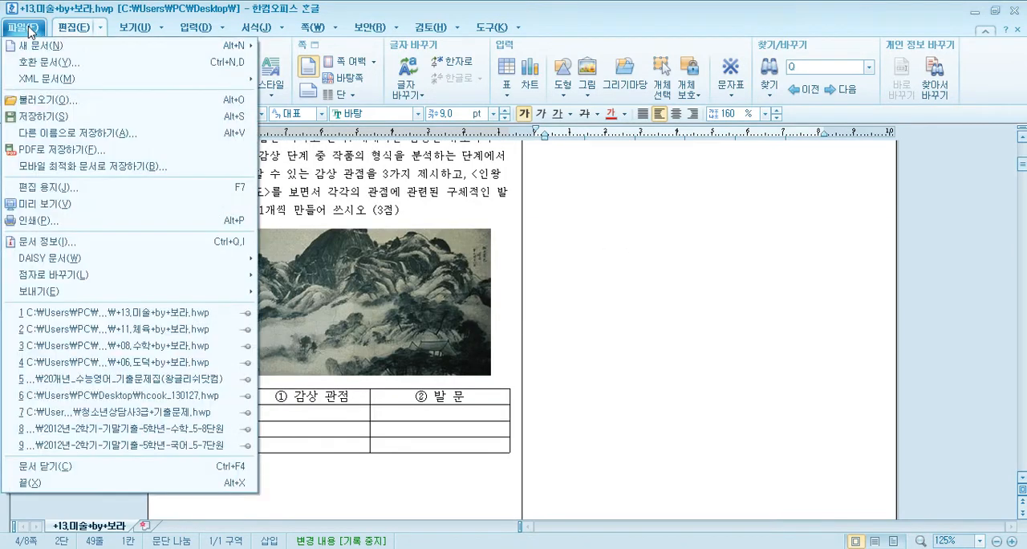
pyautogui.moveTo(71, 296)
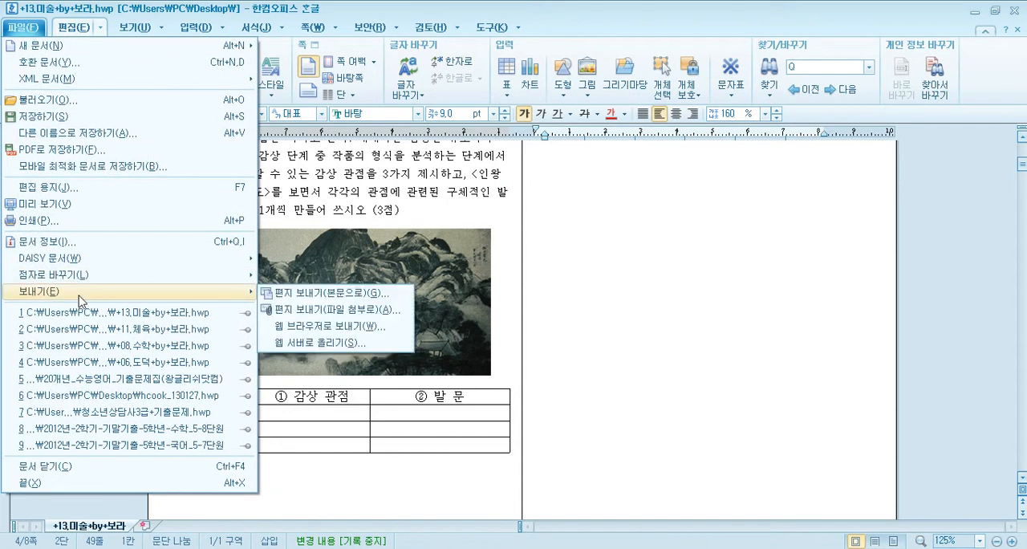
pyautogui.click(323, 327)
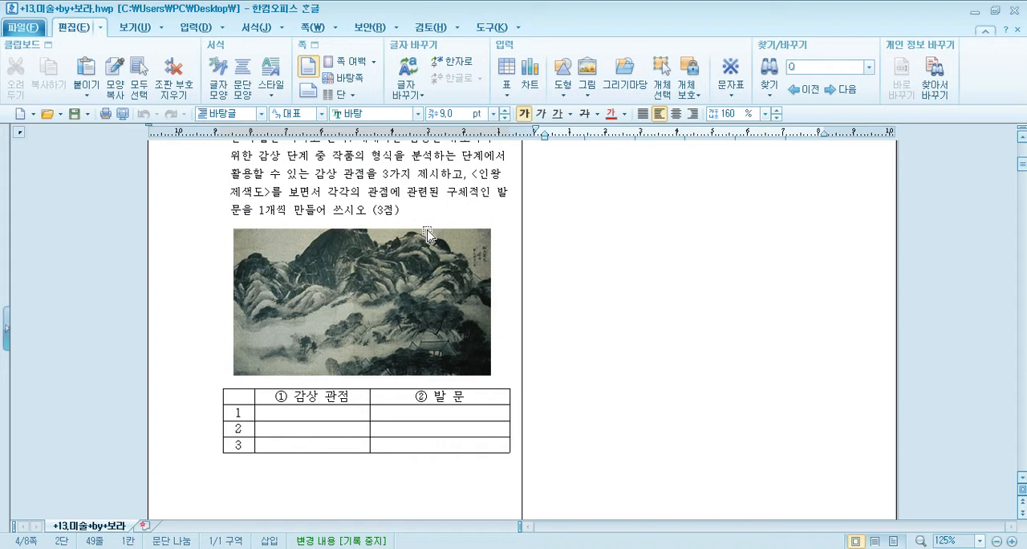
pyautogui.moveTo(97, 548)
pyautogui.click(105, 522)
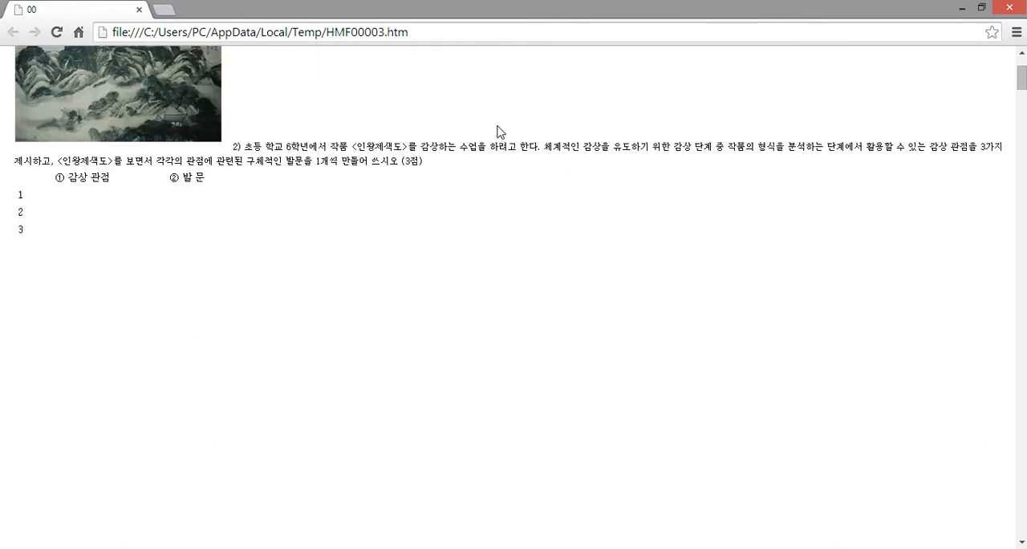
# Look through the exported HTML page to check its question text, landscape picture and tables
pyautogui.scroll(-1, 520, 215)
pyautogui.scroll(1, 521, 215)
pyautogui.scroll(-20, 519, 214)
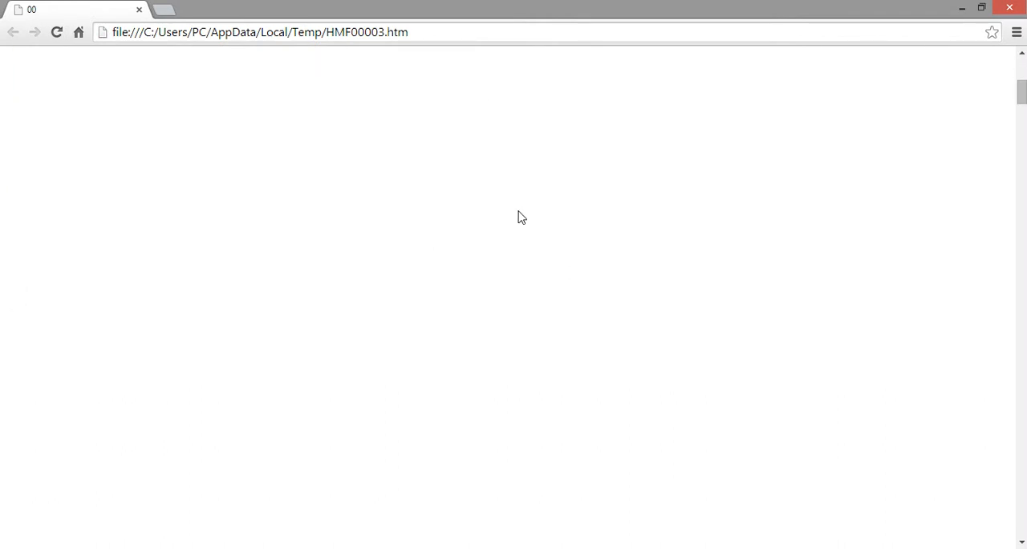
pyautogui.scroll(11, 512, 201)
pyautogui.scroll(2, 511, 202)
pyautogui.scroll(-5, 511, 202)
pyautogui.scroll(18, 514, 200)
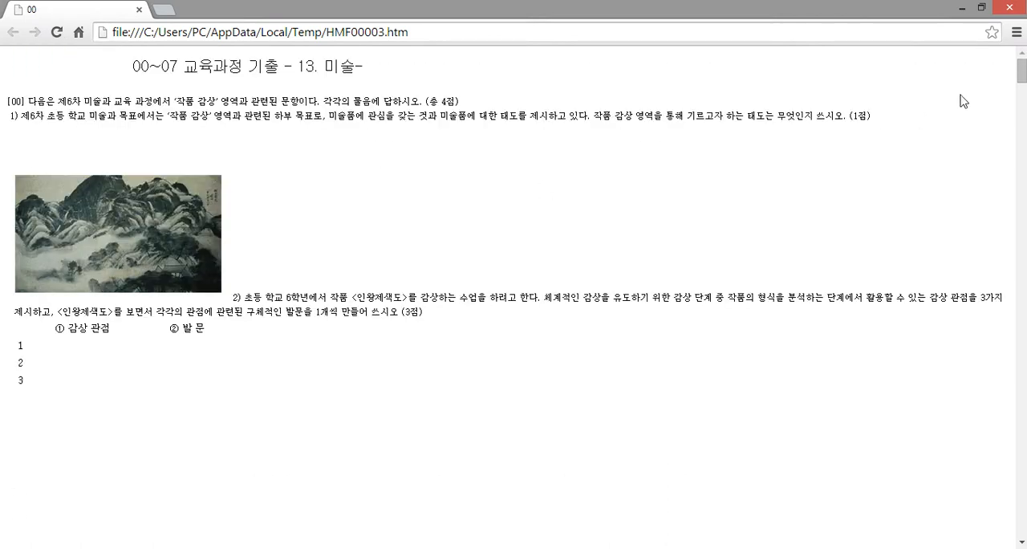
# Save the exported page to the desktop under the file name 7896, with the type 웹페이지, HTML 전용
pyautogui.click(1017, 34)
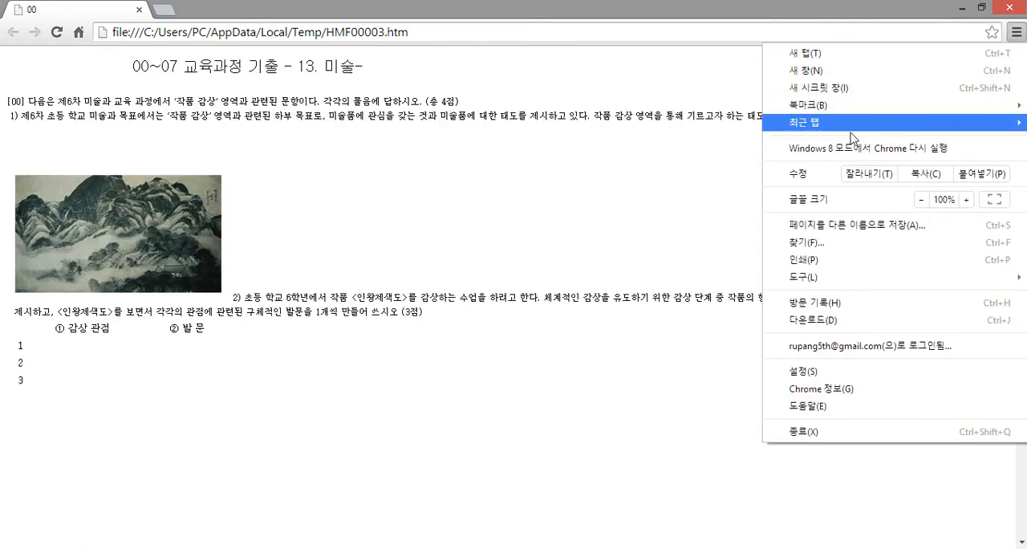
pyautogui.click(849, 232)
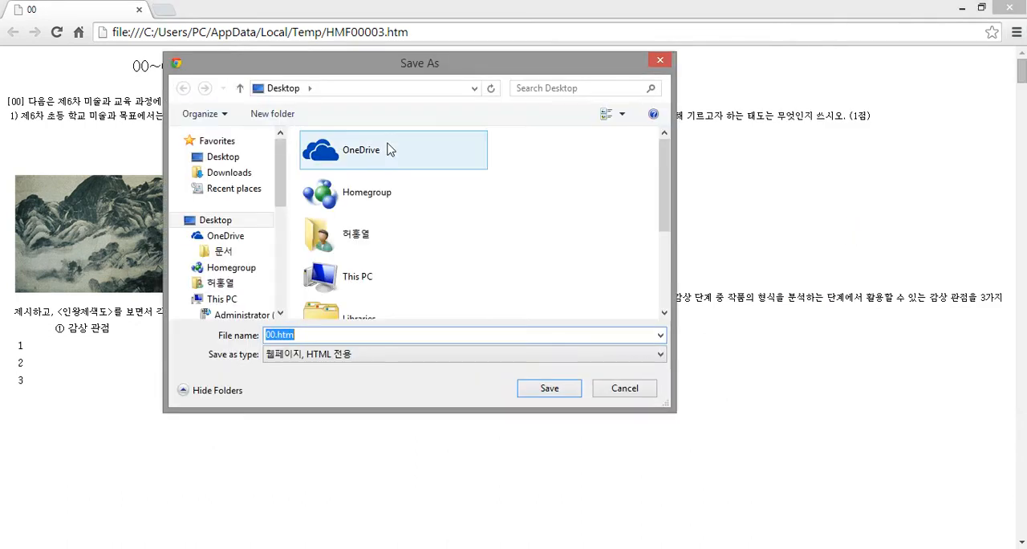
pyautogui.click(304, 338)
pyautogui.moveTo(334, 336); pyautogui.dragTo(210, 331)
pyautogui.write('7896')
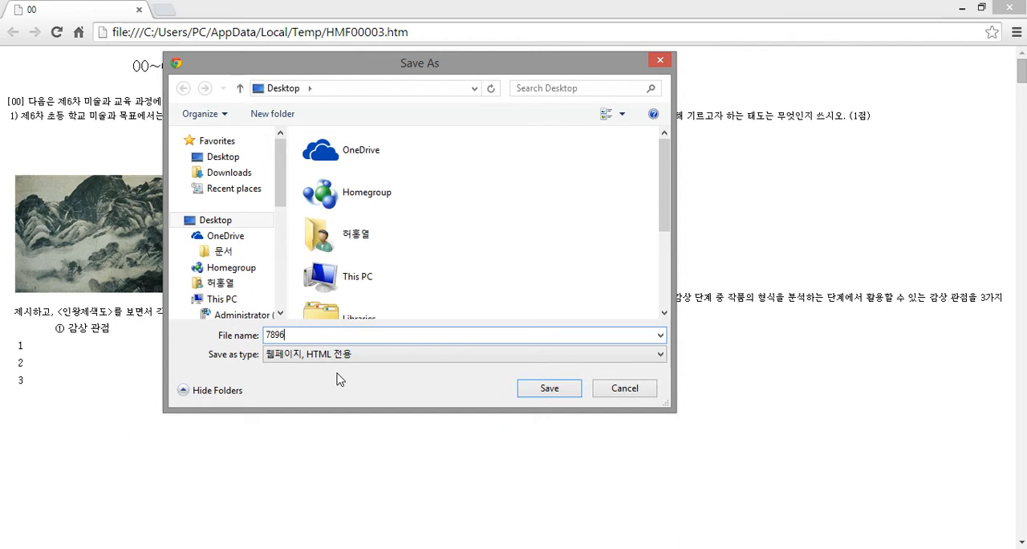
pyautogui.click(355, 356)
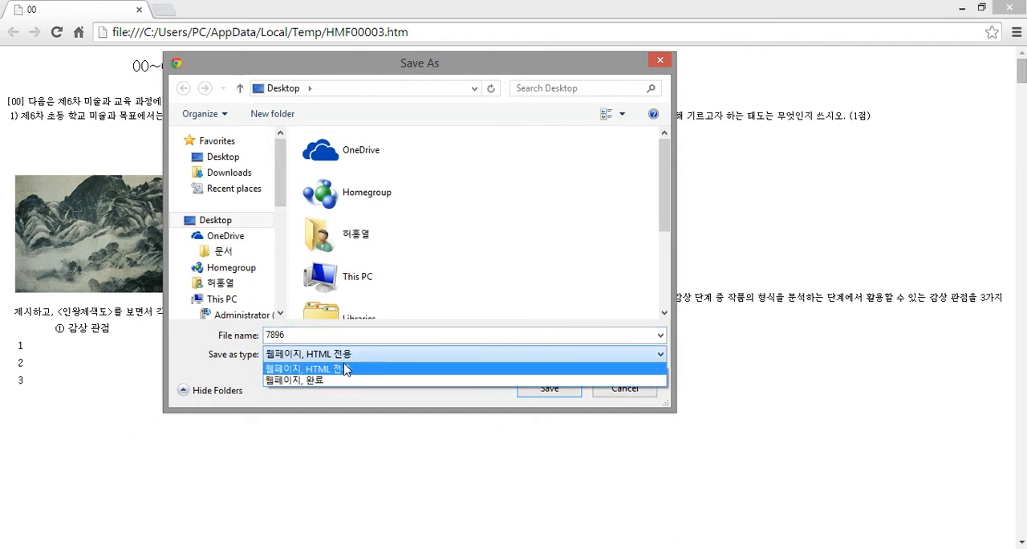
pyautogui.click(338, 371)
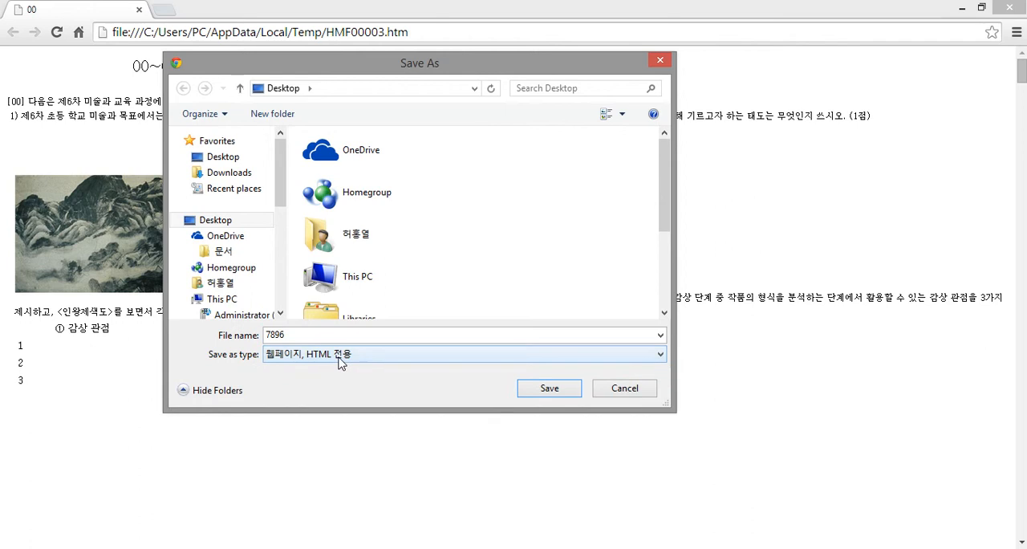
pyautogui.click(548, 393)
pyautogui.click(548, 396)
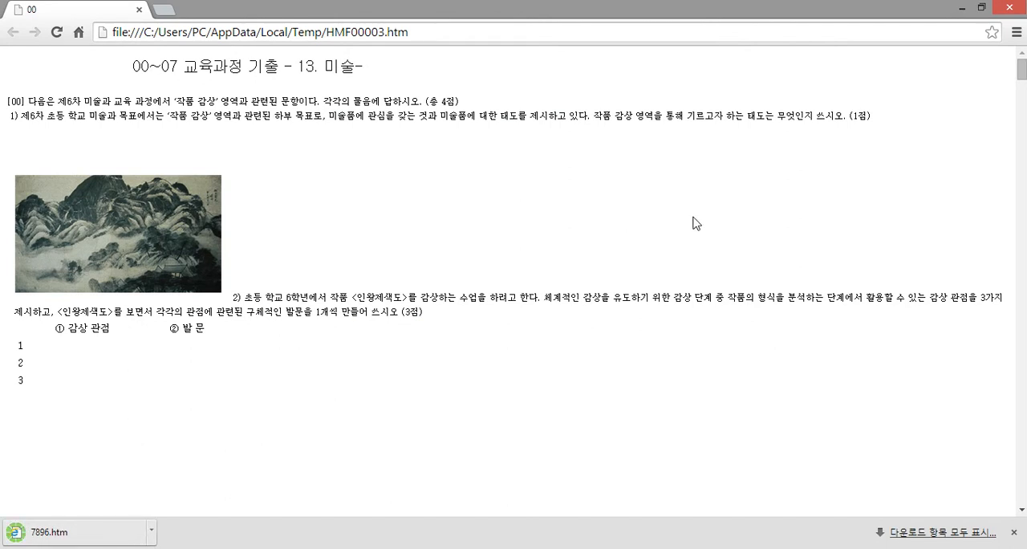
# Minimize the open windows, open 7896.htm from the desktop in Internet Explorer and look through the page
pyautogui.click(966, 11)
pyautogui.click(972, 13)
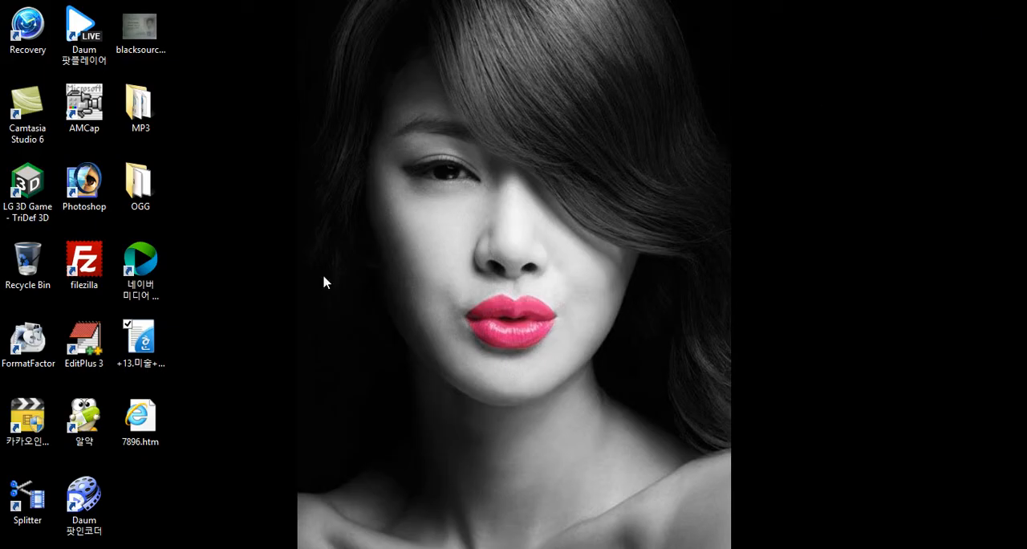
pyautogui.click(165, 427)
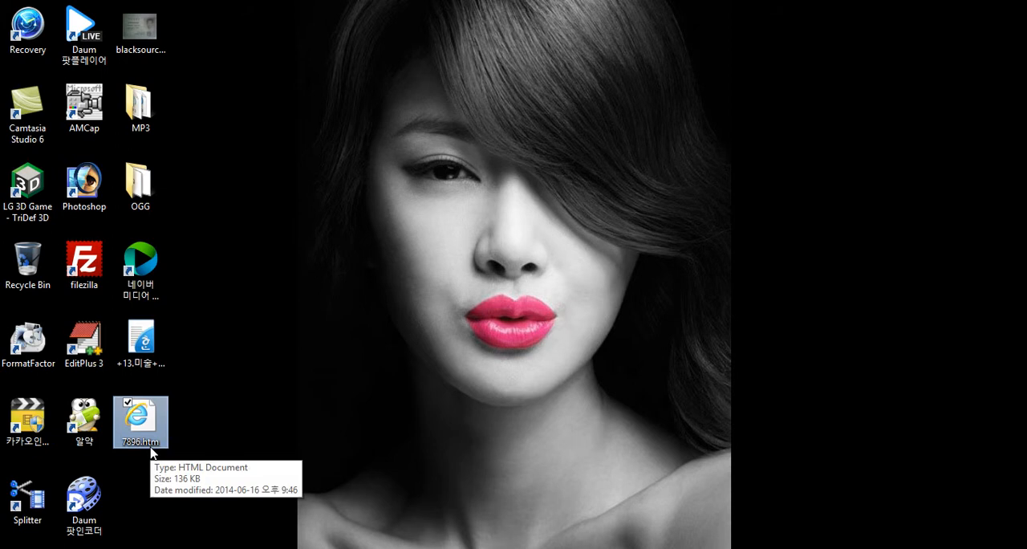
pyautogui.click(224, 426)
pyautogui.doubleClick(151, 422)
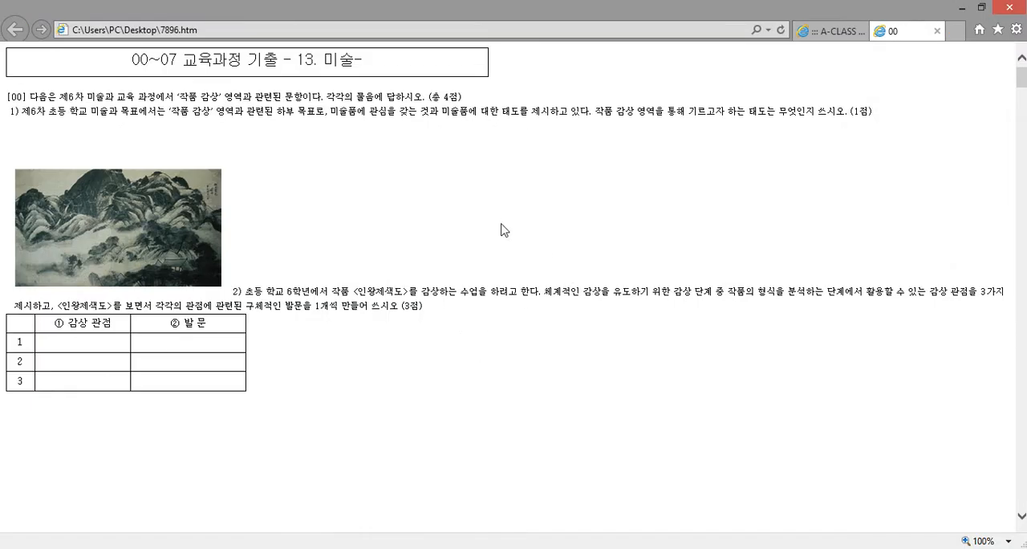
pyautogui.scroll(-10, 490, 258)
pyautogui.scroll(10, 484, 258)
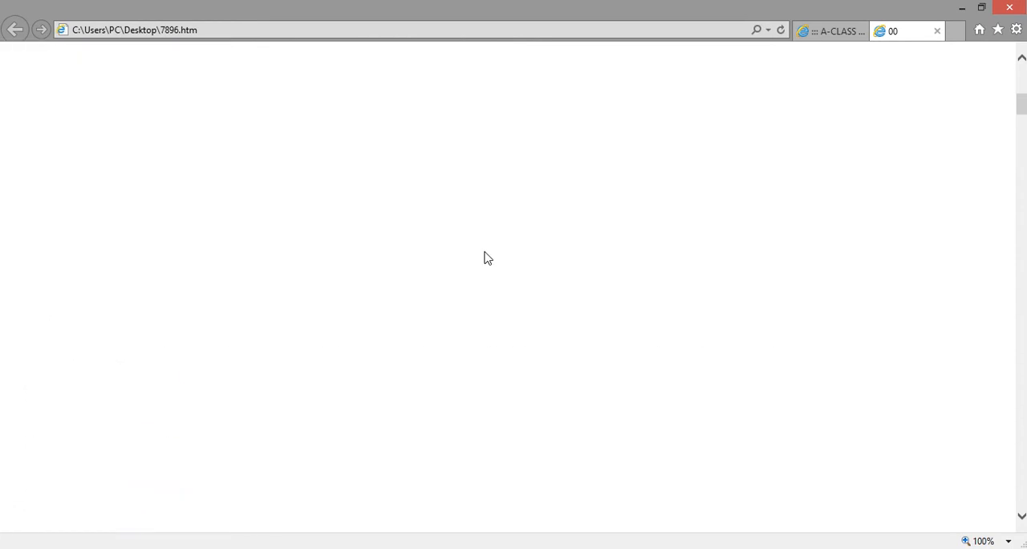
# Examine the file address in the landscape picture's properties, close them and minimize the browser
pyautogui.moveTo(404, 292); pyautogui.dragTo(177, 219)
pyautogui.moveTo(367, 291)
pyautogui.mouseDown()
pyautogui.moveTo(407, 256)
pyautogui.moveTo(490, 289)
pyautogui.mouseUp()
pyautogui.click(491, 251)
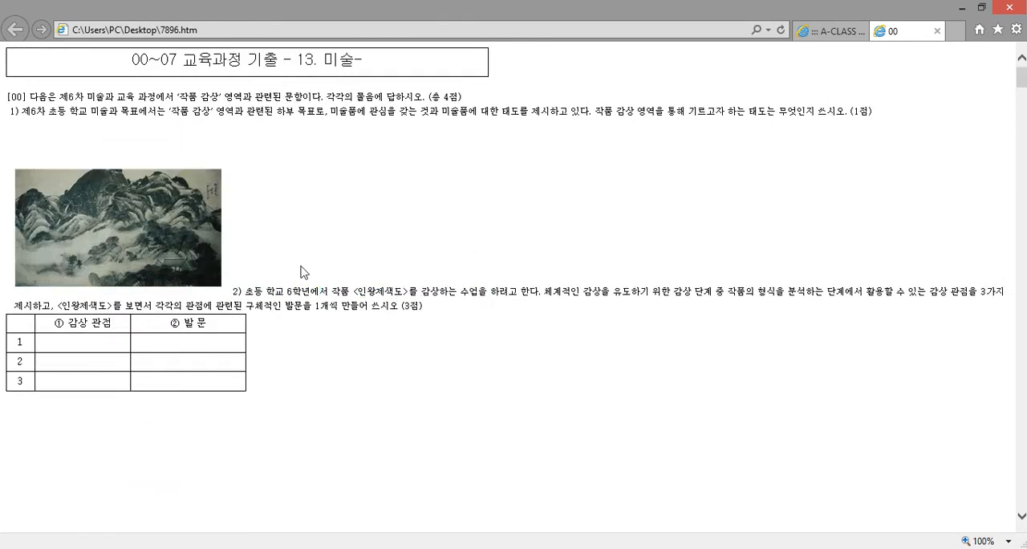
pyautogui.rightClick(181, 226)
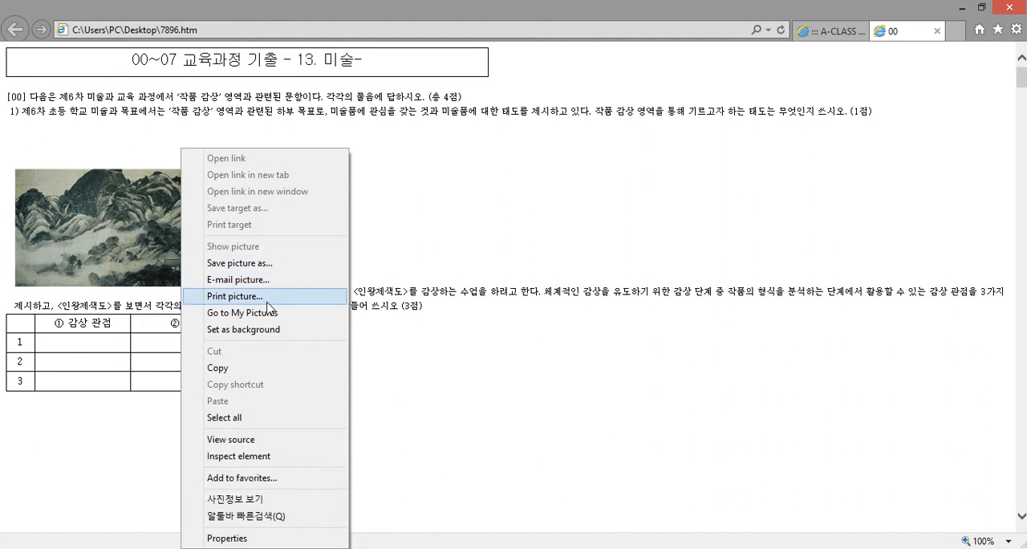
pyautogui.click(266, 539)
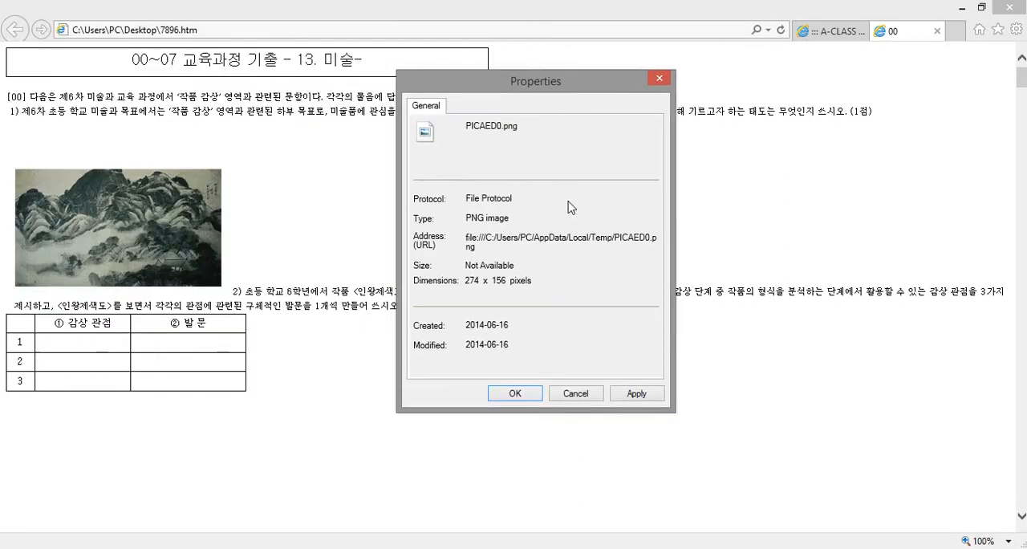
pyautogui.moveTo(495, 238); pyautogui.dragTo(477, 238)
pyautogui.click(474, 239)
pyautogui.moveTo(486, 238); pyautogui.dragTo(630, 246)
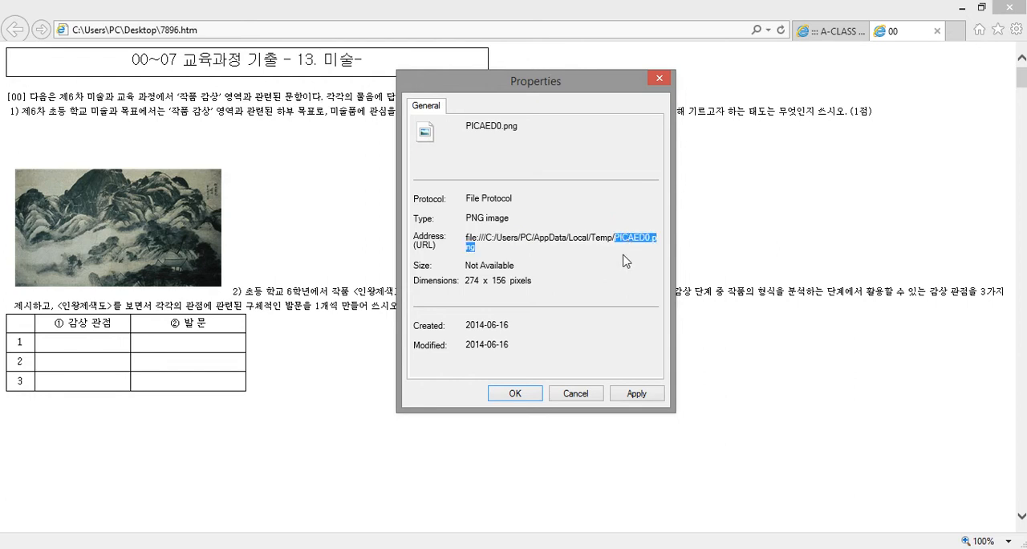
pyautogui.click(615, 242)
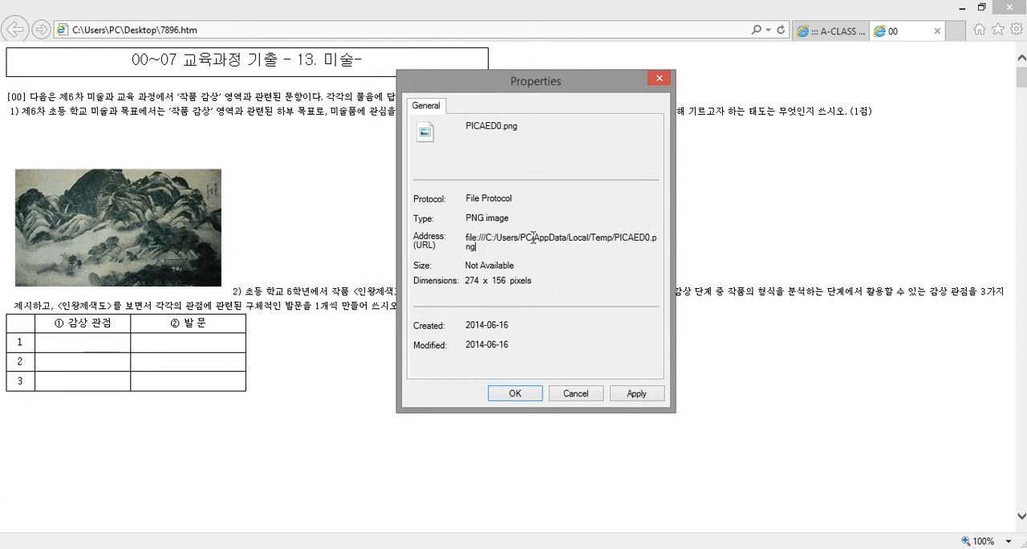
pyautogui.moveTo(476, 238); pyautogui.dragTo(615, 240)
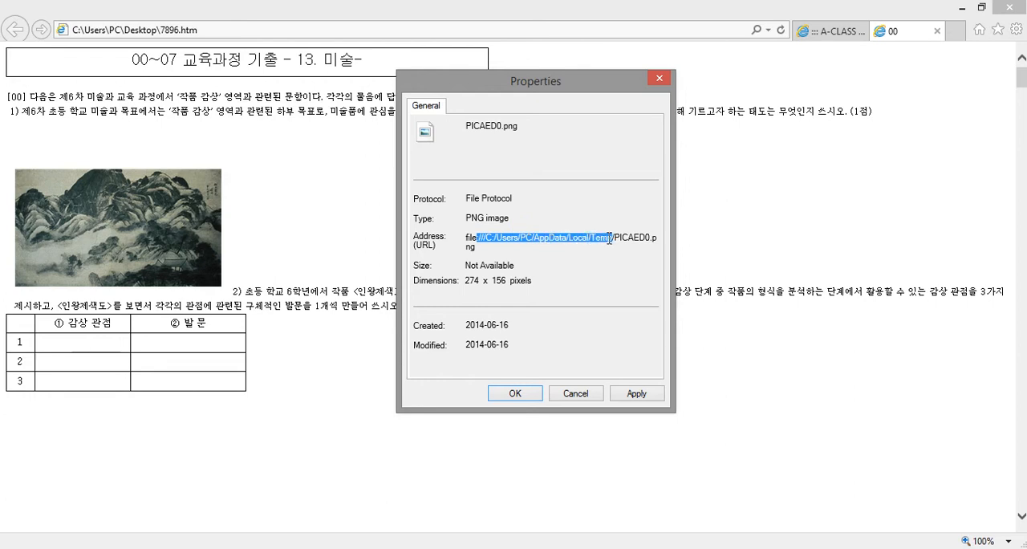
pyautogui.click(659, 77)
pyautogui.click(962, 8)
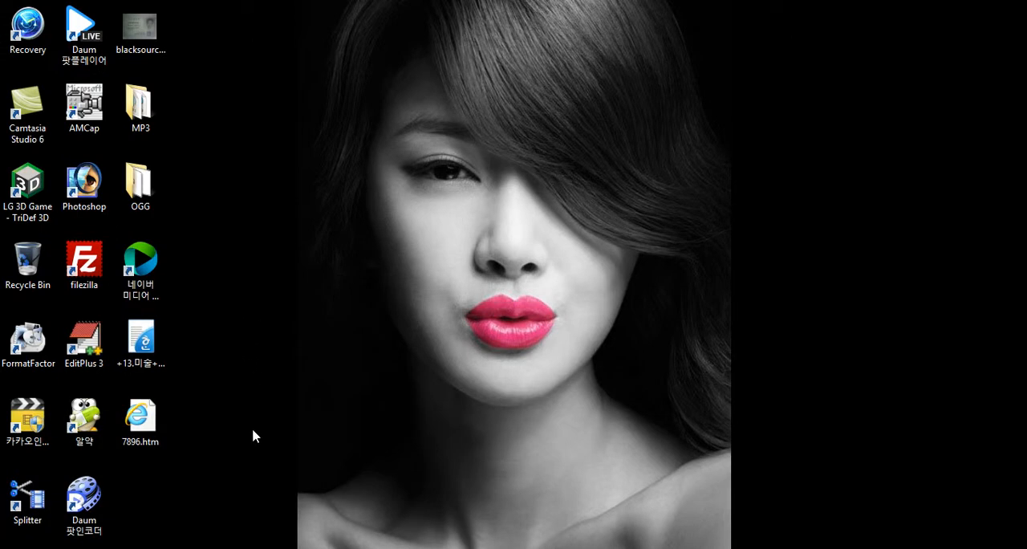
# Look through the 7896.htm page again, minimize it and select the 7896.htm file on the desktop
pyautogui.moveTo(180, 548)
pyautogui.click(241, 482)
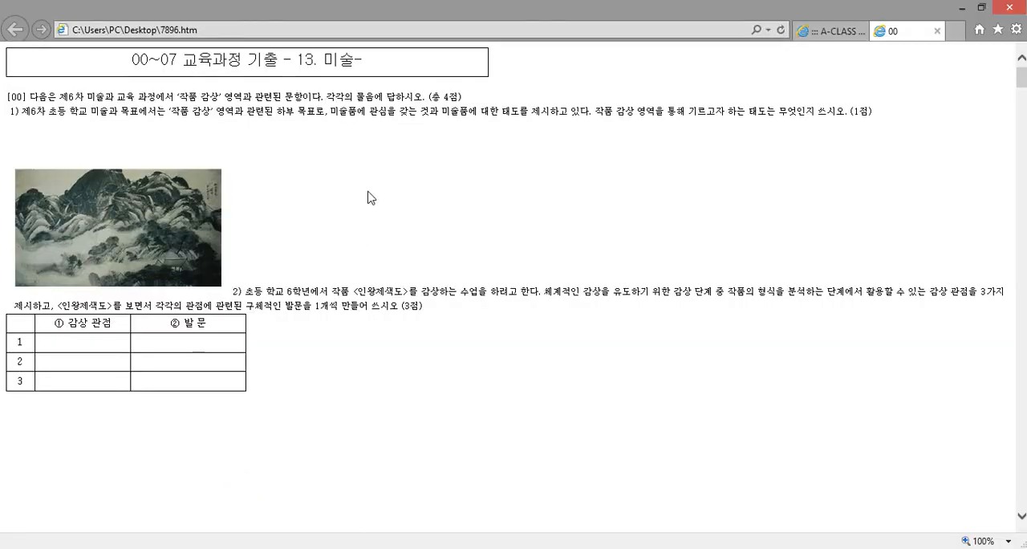
pyautogui.scroll(-5, 371, 190)
pyautogui.scroll(-6, 369, 187)
pyautogui.scroll(-3, 312, 156)
pyautogui.scroll(5, 314, 153)
pyautogui.click(961, 9)
pyautogui.click(147, 421)
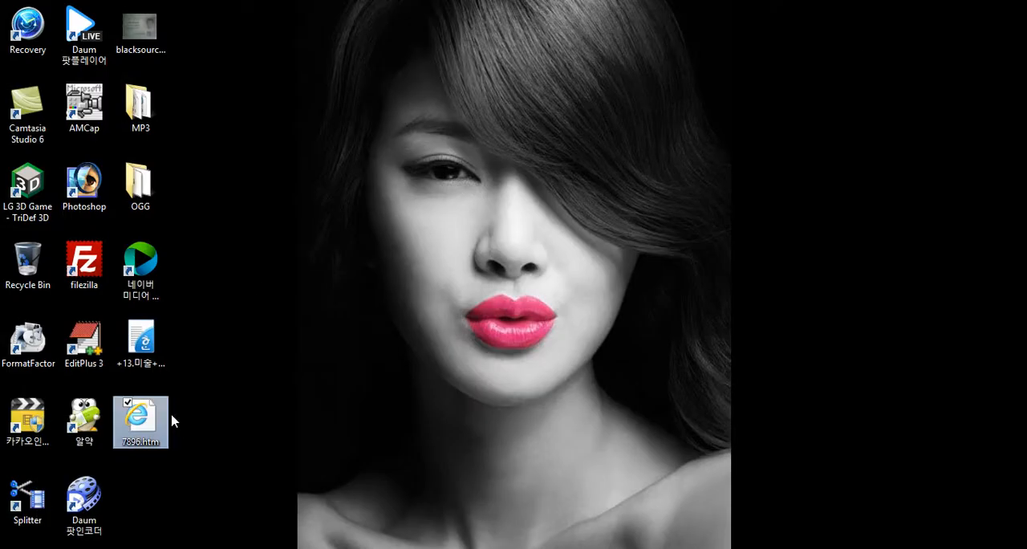
pyautogui.click(275, 418)
pyautogui.moveTo(207, 455); pyautogui.dragTo(127, 401)
pyautogui.click(262, 394)
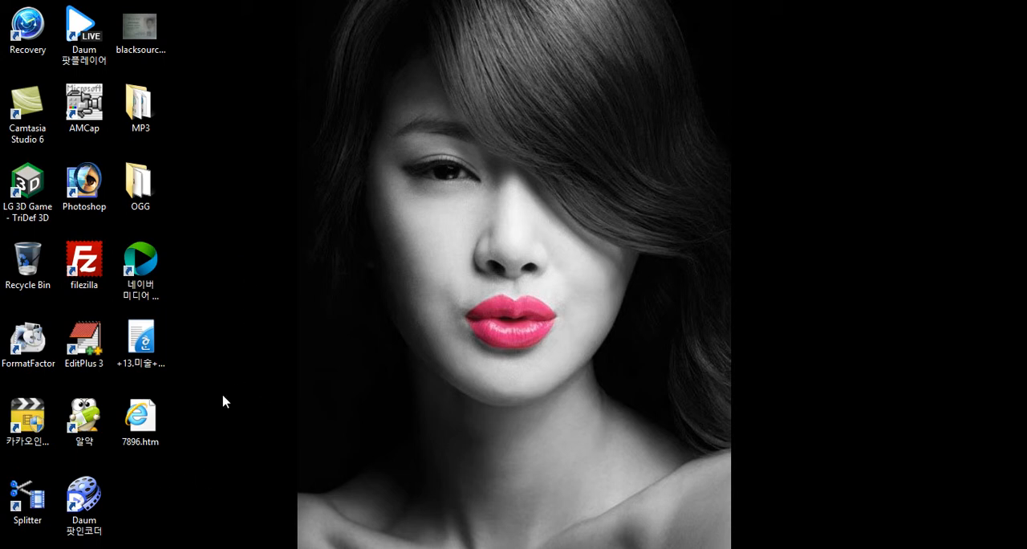
# Switch to the A-CLASS window in Internet Explorer to view the HTML test registration form
pyautogui.moveTo(120, 517)
pyautogui.click(224, 494)
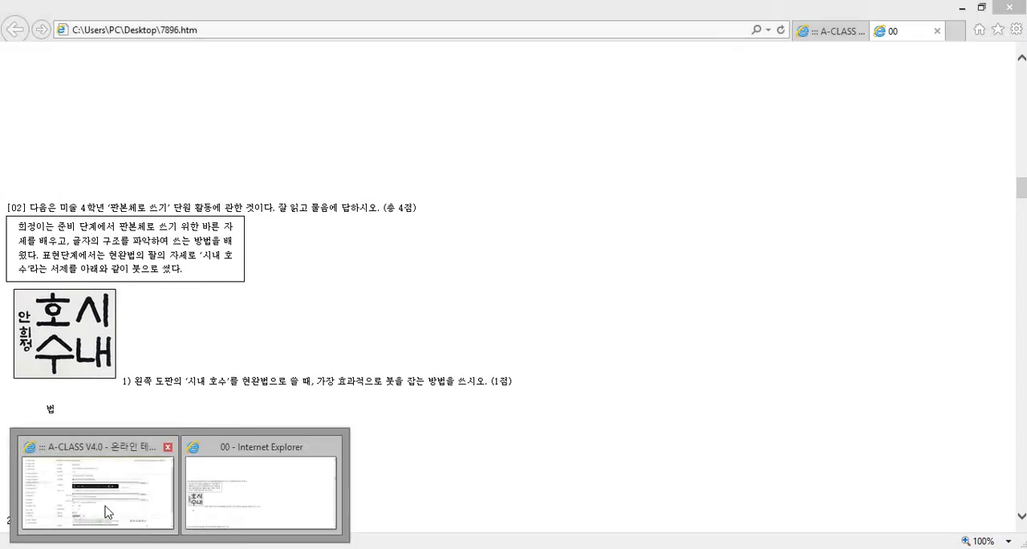
pyautogui.click(108, 513)
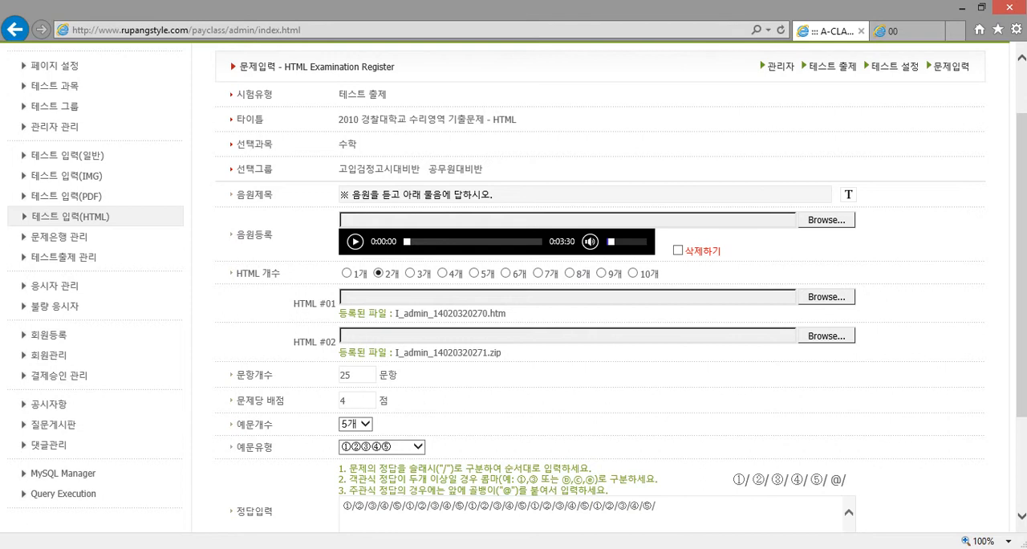
# Switch to Chrome, view the save-as options for the exported page, cancel them and minimize both browsers
pyautogui.hotkey('alt', 'Tab')
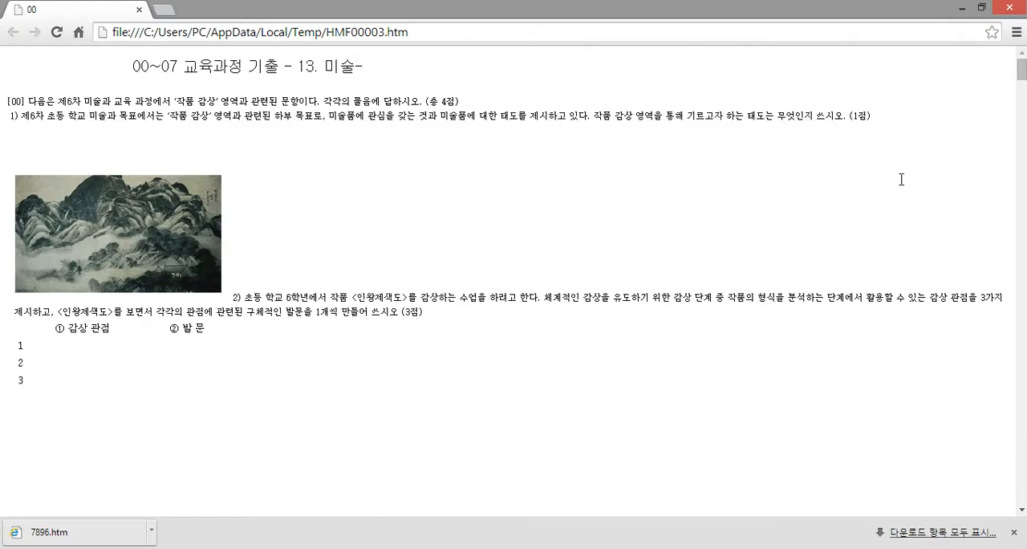
pyautogui.click(1016, 32)
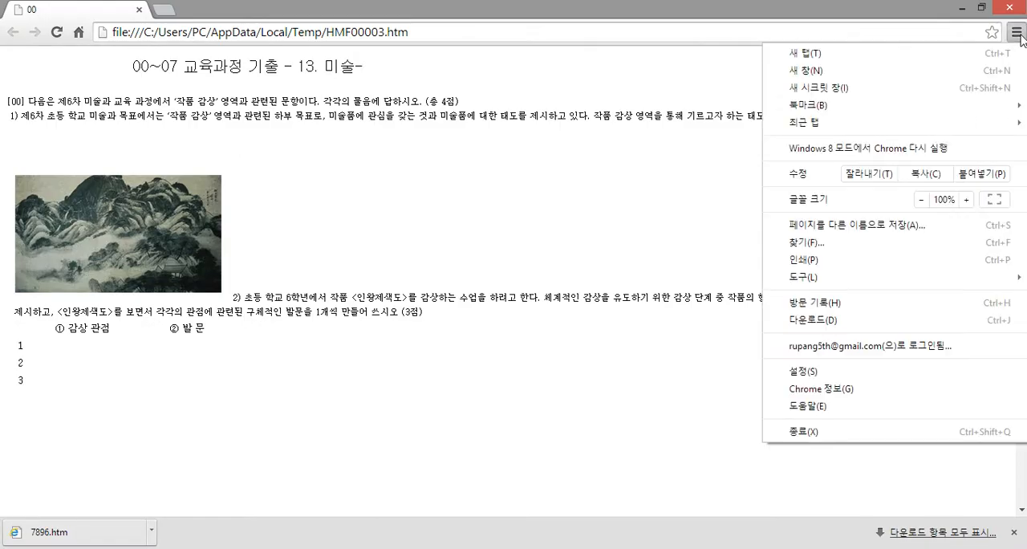
pyautogui.click(853, 228)
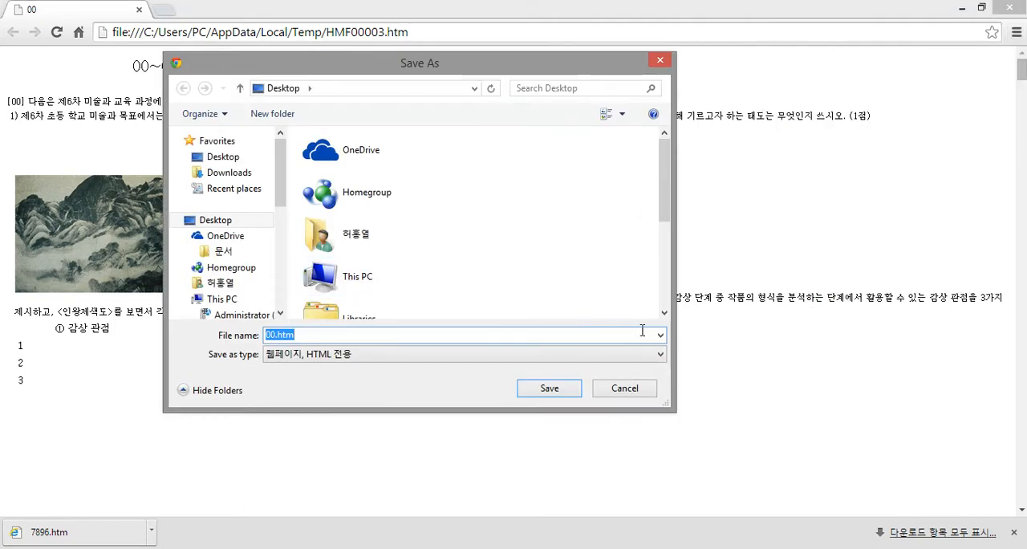
pyautogui.click(635, 390)
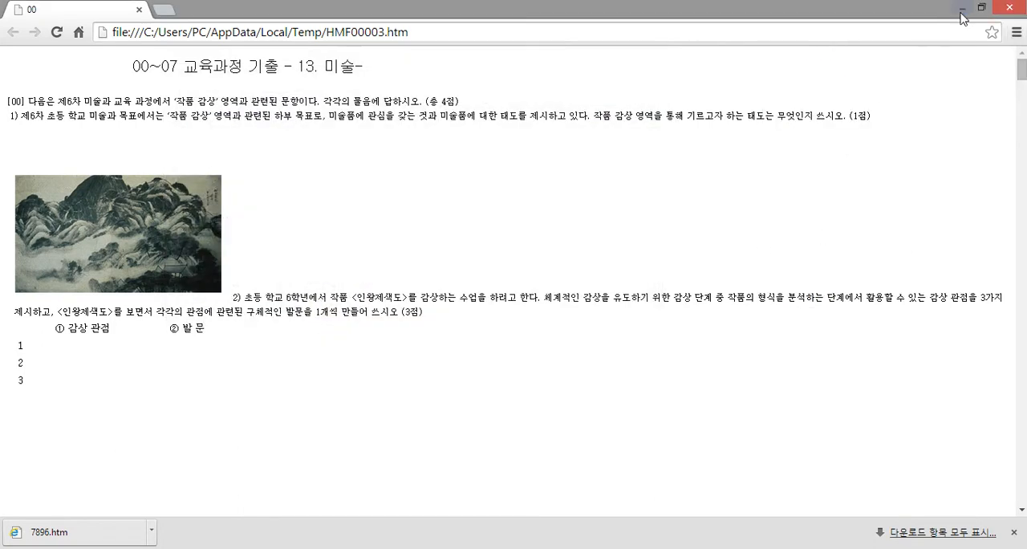
pyautogui.moveTo(287, 223); pyautogui.dragTo(316, 244)
pyautogui.click(494, 201)
pyautogui.click(962, 7)
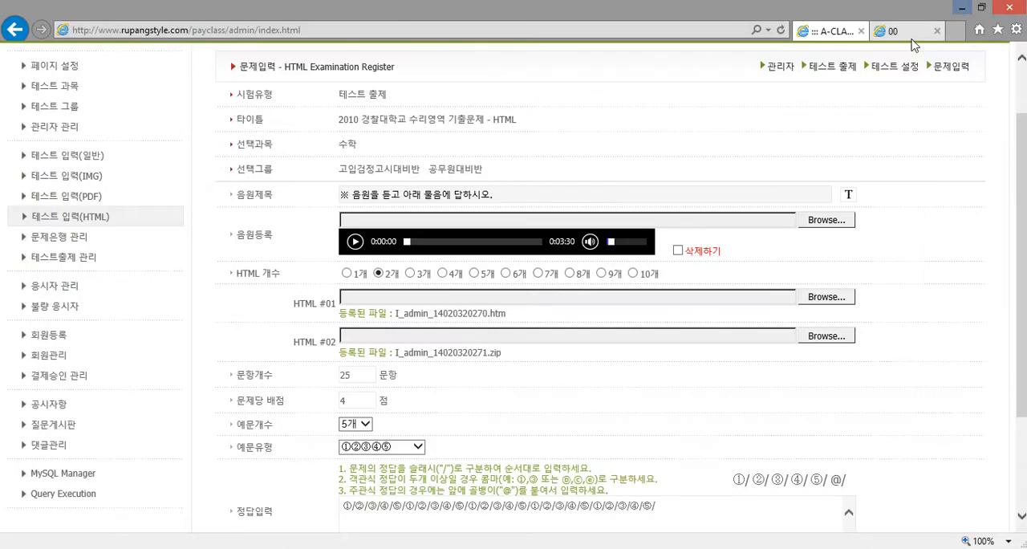
pyautogui.click(963, 7)
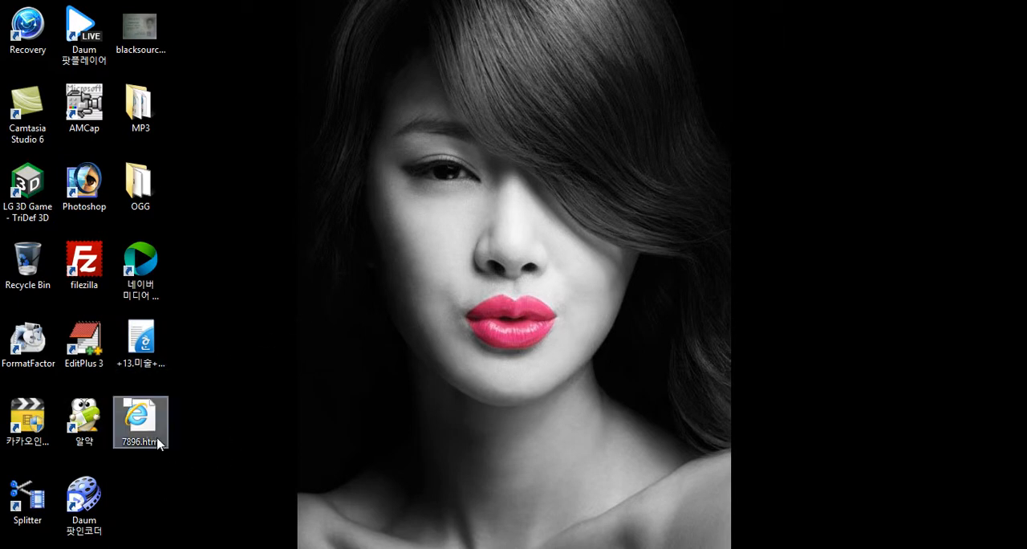
# Create a new folder named 7896_files on the desktop
pyautogui.click(152, 425)
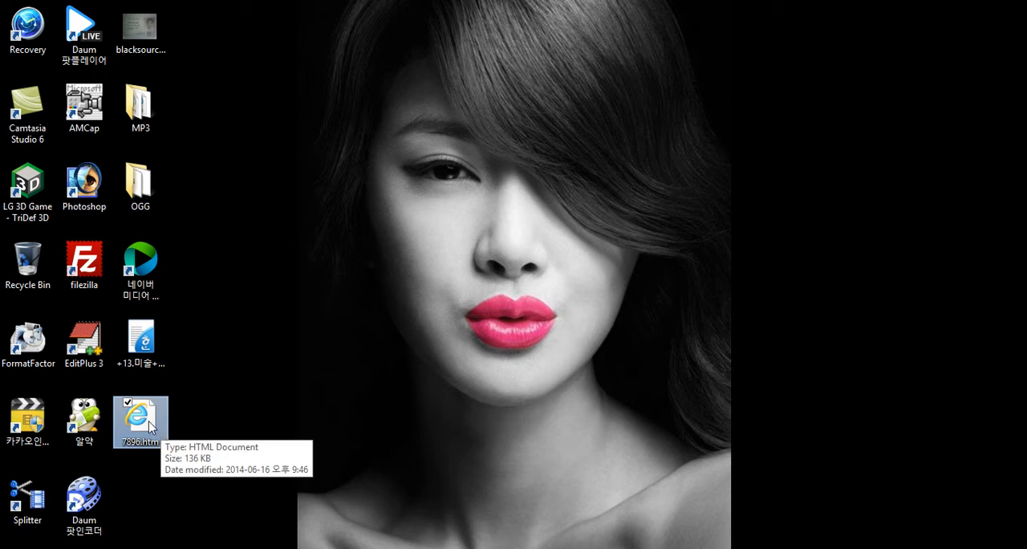
pyautogui.click(145, 483)
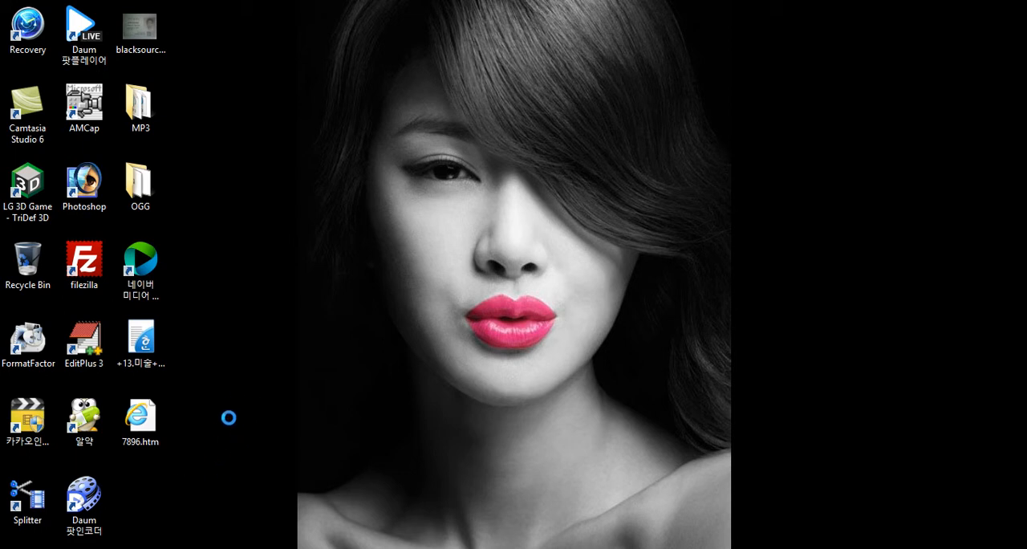
pyautogui.rightClick(182, 466)
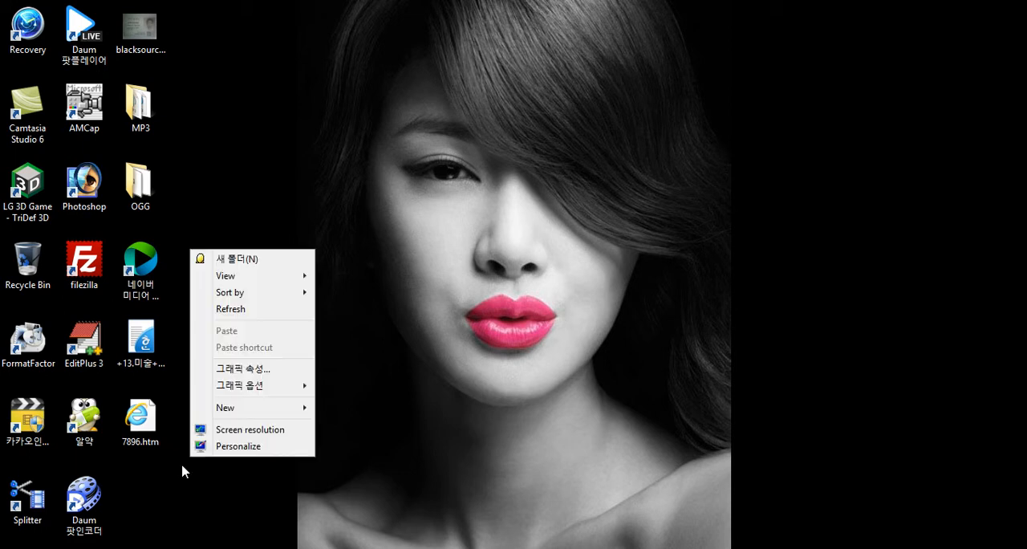
pyautogui.click(245, 260)
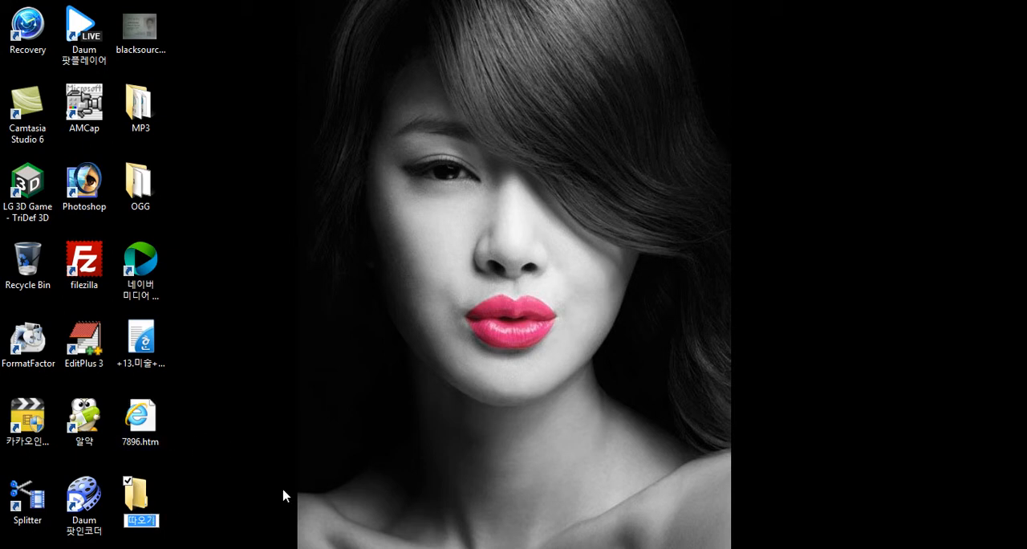
pyautogui.write('7896')
pyautogui.write('files')
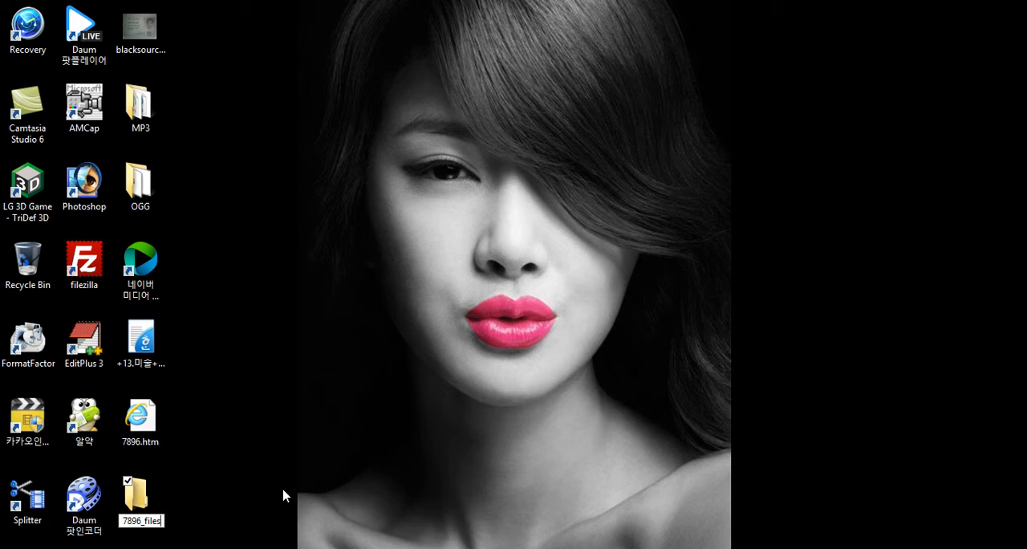
pyautogui.press('Return')
pyautogui.click(242, 482)
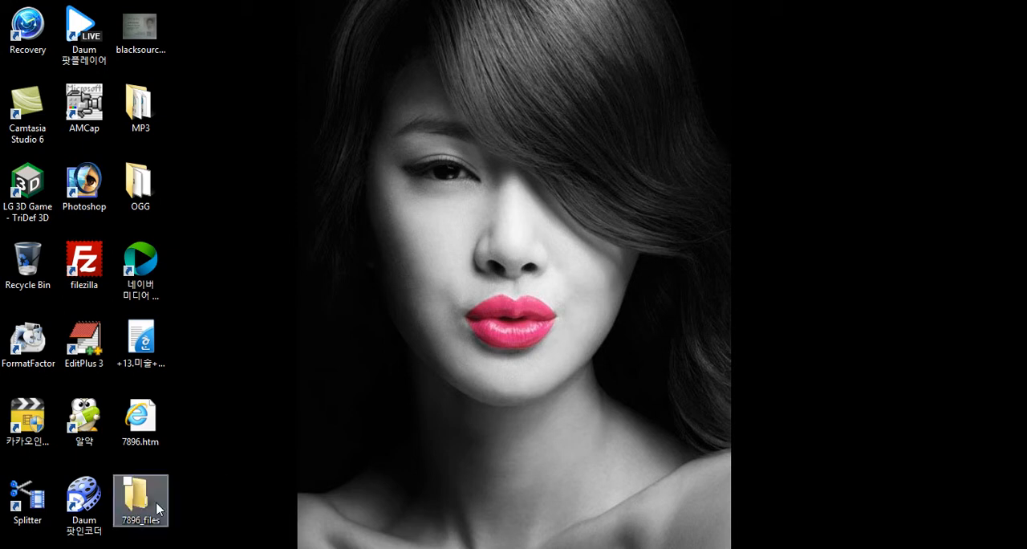
# Open 7896.htm from the desktop in Internet Explorer and look through the page as far as question [01]
pyautogui.doubleClick(146, 418)
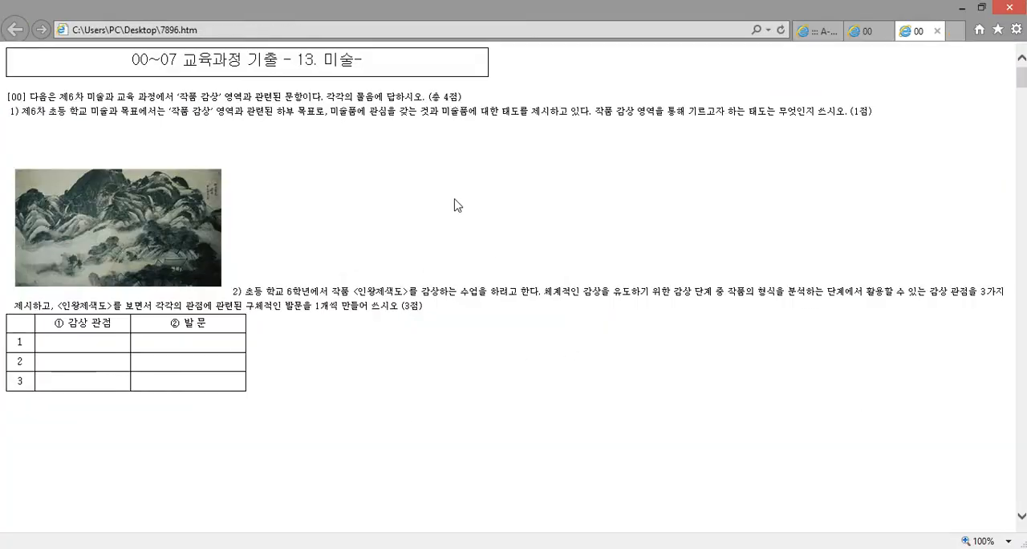
pyautogui.scroll(-3, 397, 255)
pyautogui.scroll(3, 384, 241)
pyautogui.scroll(-10, 476, 268)
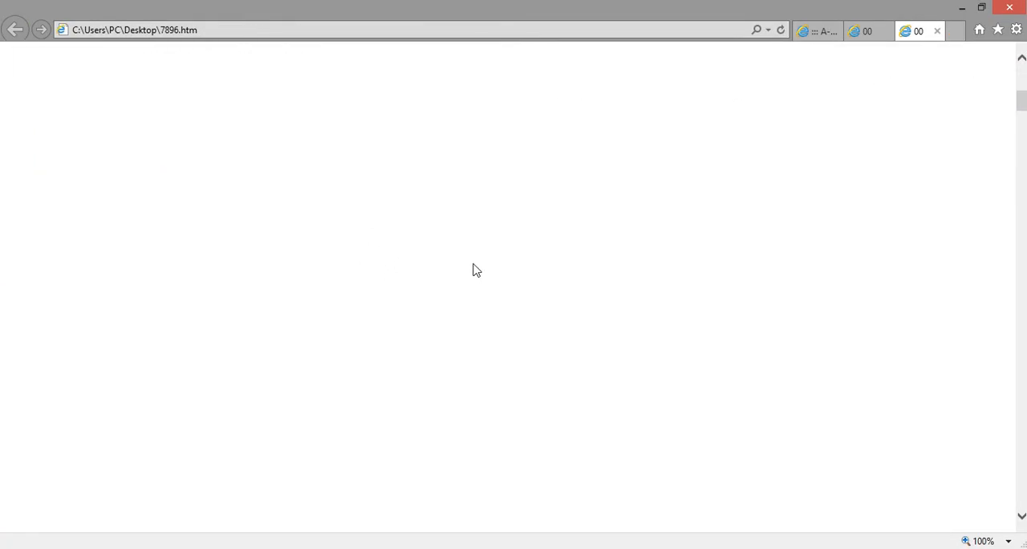
pyautogui.scroll(-3, 474, 265)
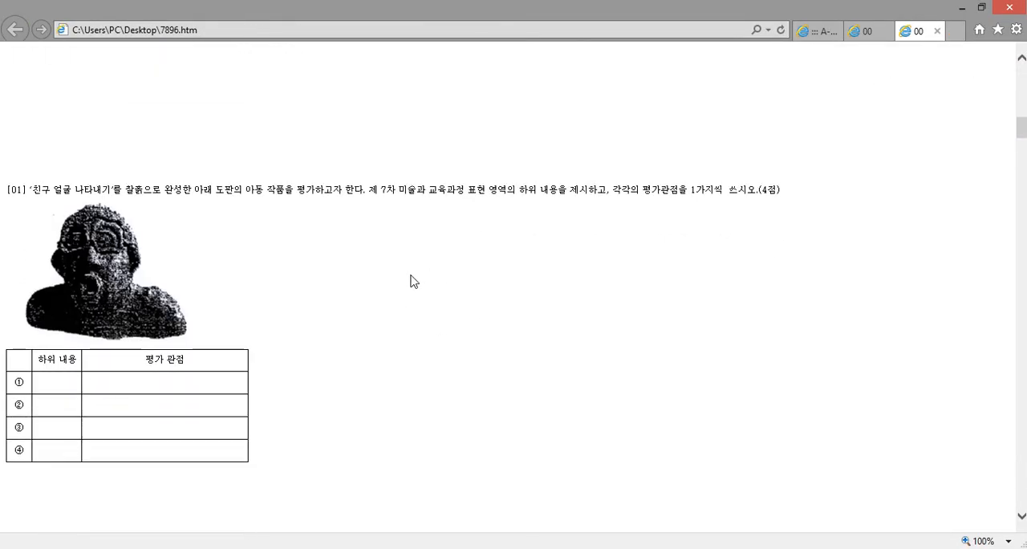
# Examine the file address in the clay bust picture's properties, close them and minimize the browser
pyautogui.rightClick(94, 238)
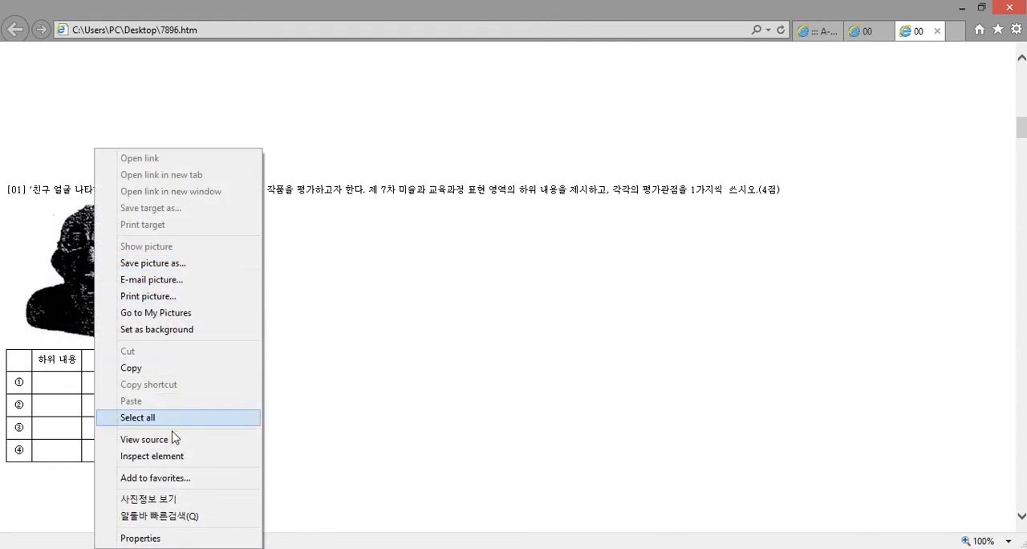
pyautogui.click(162, 542)
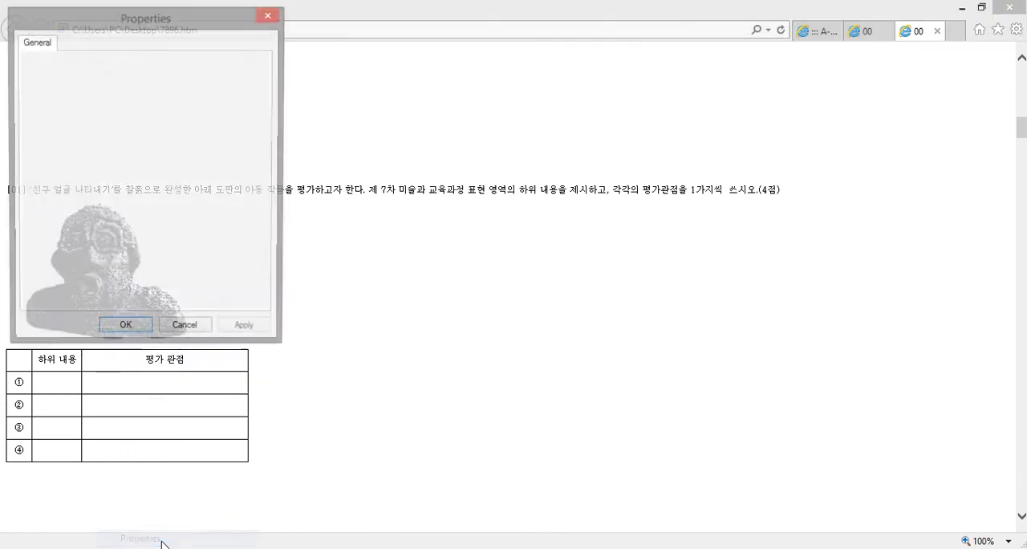
pyautogui.moveTo(170, 16); pyautogui.dragTo(567, 94)
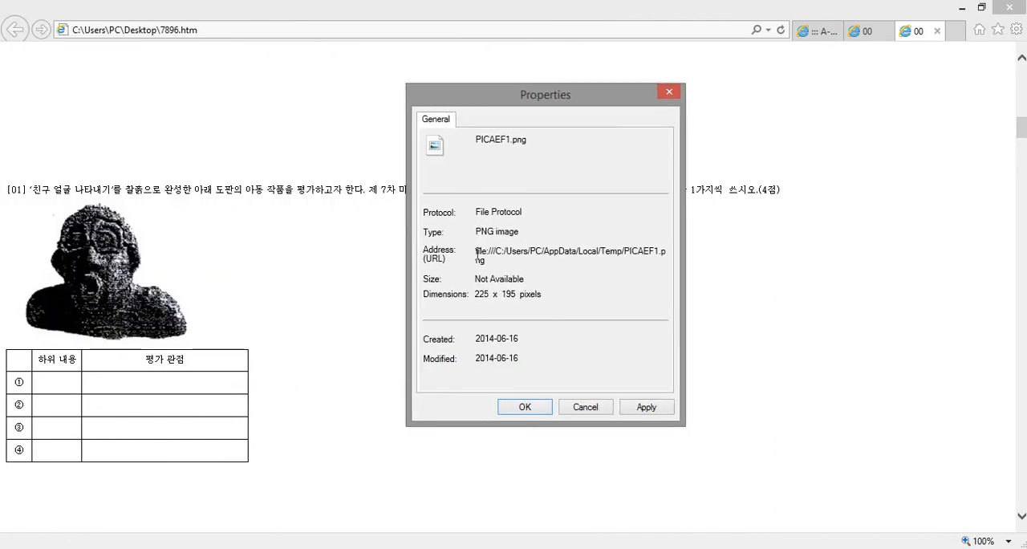
pyautogui.moveTo(487, 251); pyautogui.dragTo(671, 263)
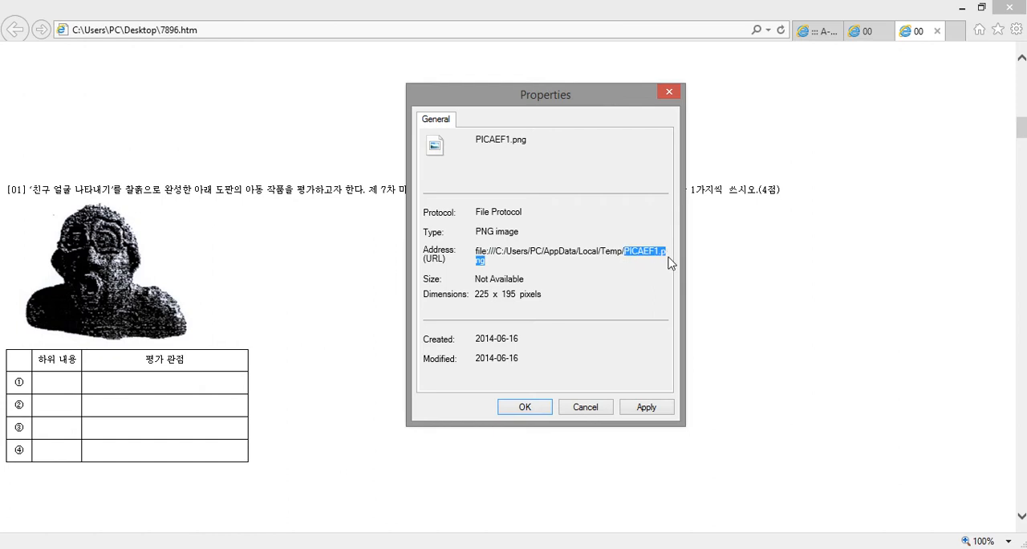
pyautogui.click(637, 256)
pyautogui.moveTo(624, 252); pyautogui.dragTo(665, 271)
pyautogui.click(604, 252)
pyautogui.click(669, 93)
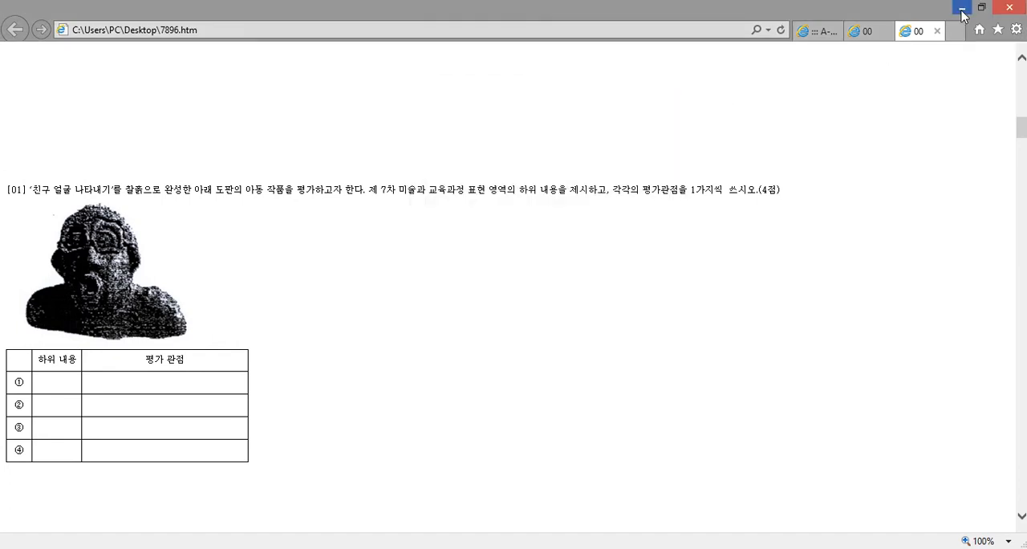
pyautogui.click(961, 8)
pyautogui.click(163, 523)
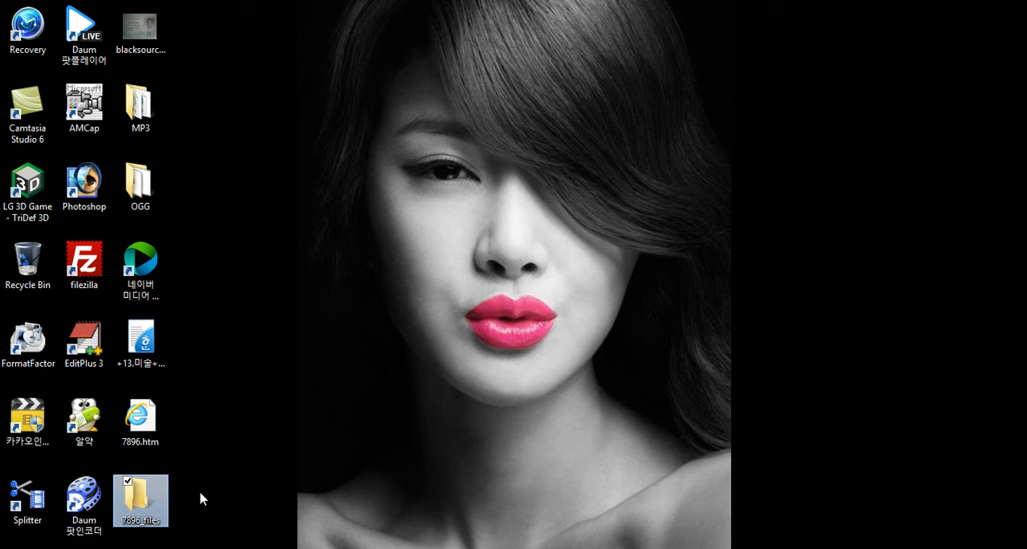
pyautogui.click(230, 376)
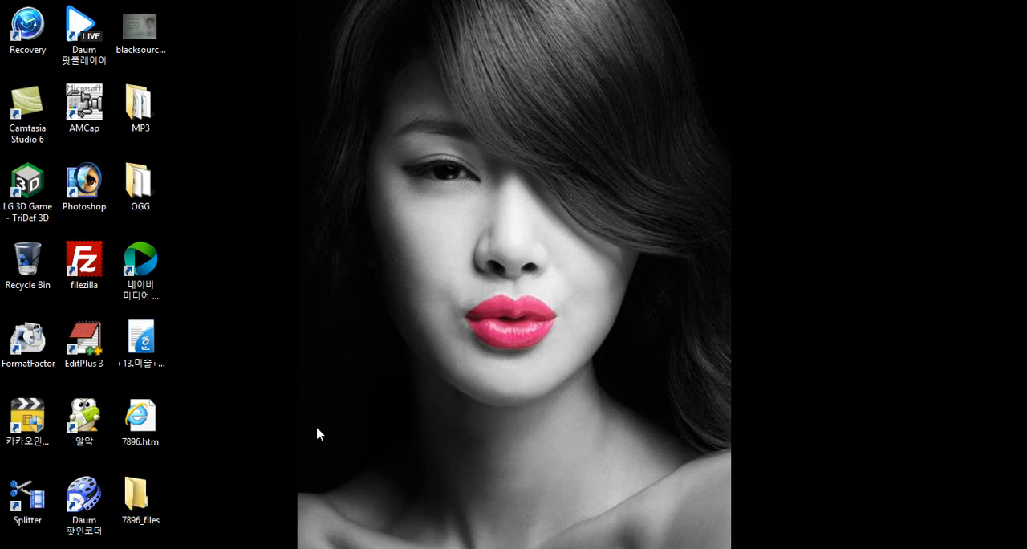
# Open File Explorer, look into the Documents and Downloads folders and return to This PC
pyautogui.press('super+e')
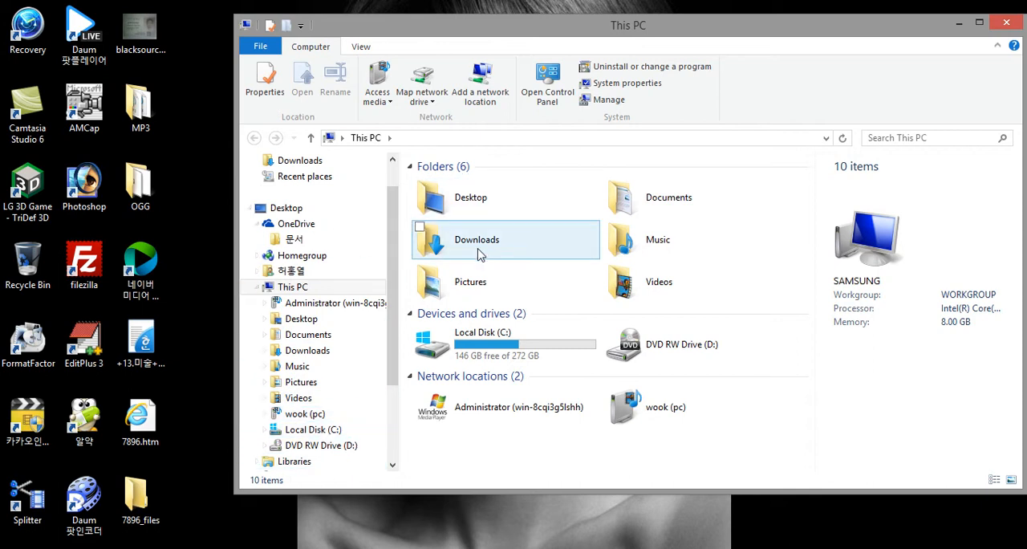
pyautogui.doubleClick(657, 205)
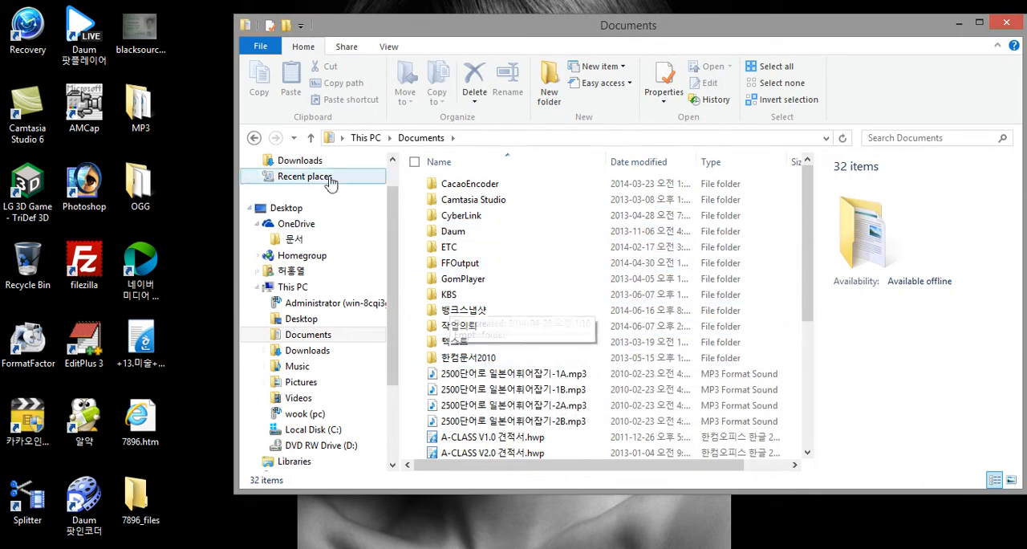
pyautogui.click(255, 138)
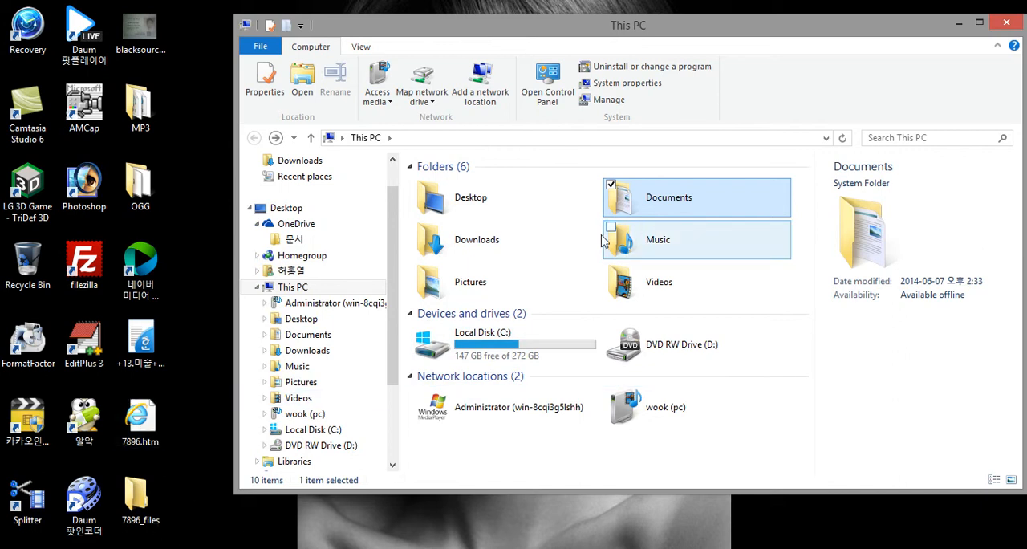
pyautogui.doubleClick(472, 250)
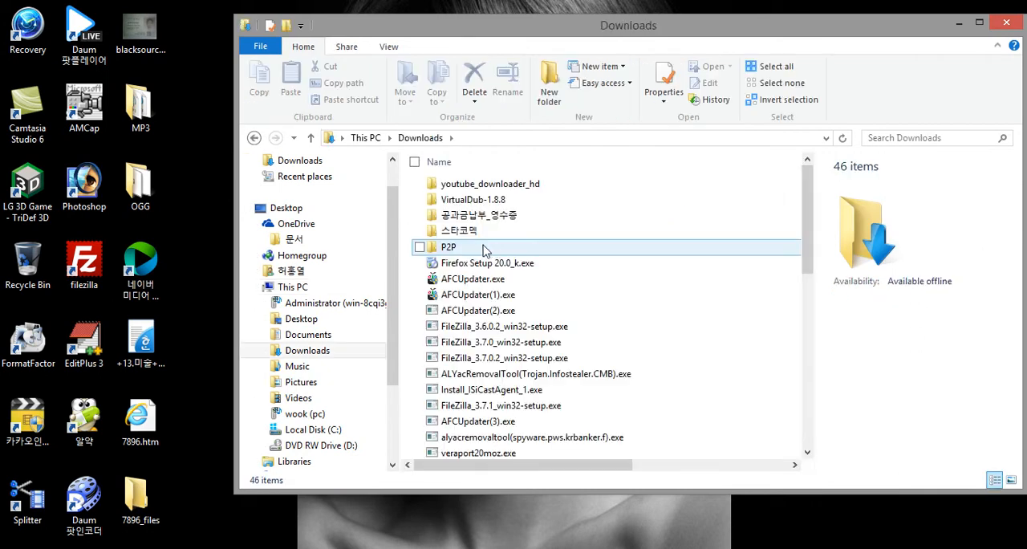
pyautogui.click(254, 137)
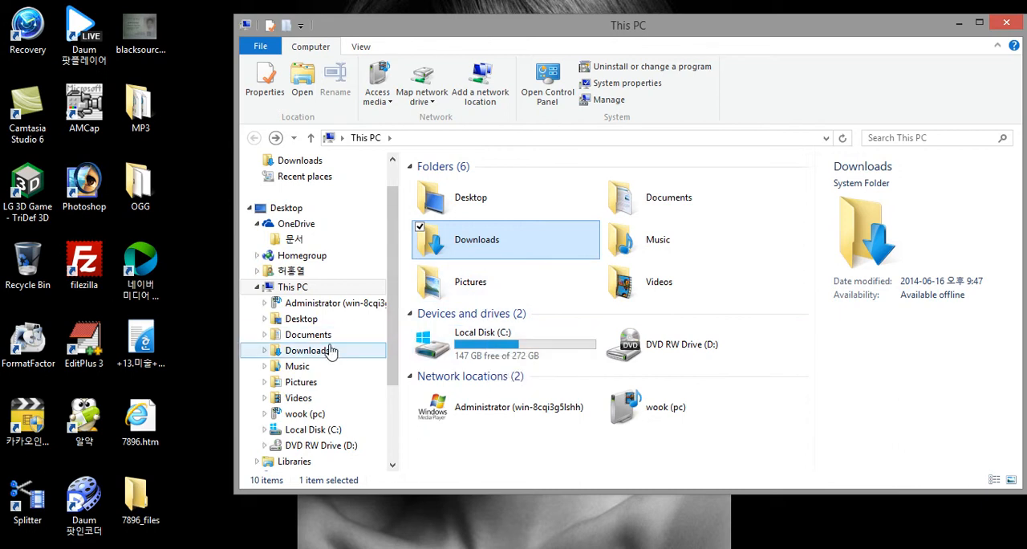
# Go to the Temp folder at C:\Users\PC\AppData\Local\Temp and find the PNG images in it
pyautogui.click(313, 431)
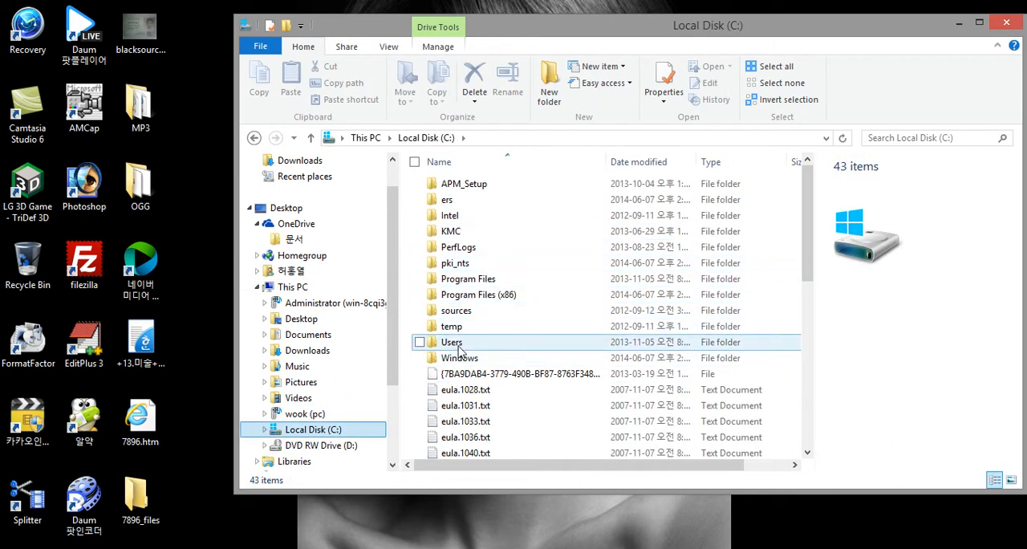
pyautogui.doubleClick(514, 341)
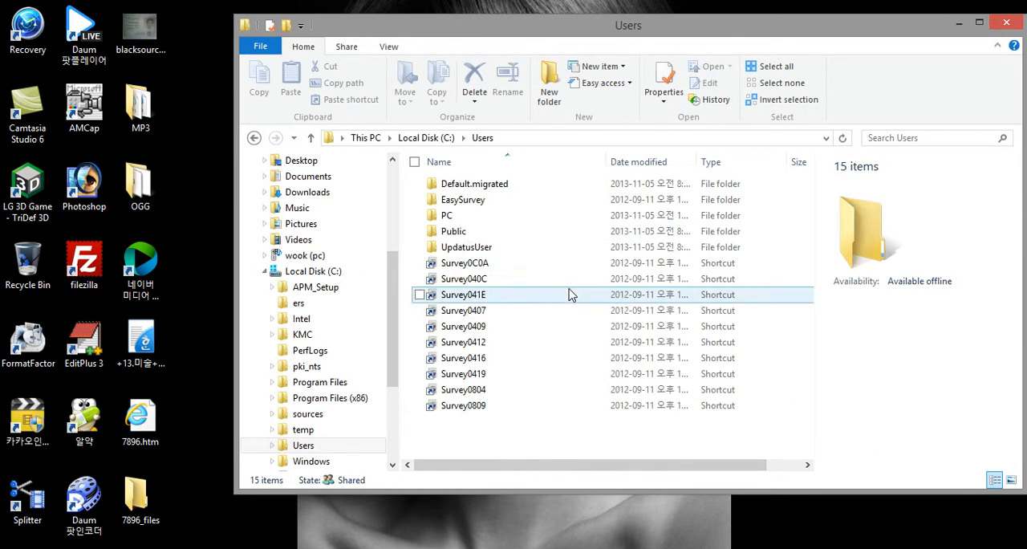
pyautogui.doubleClick(449, 216)
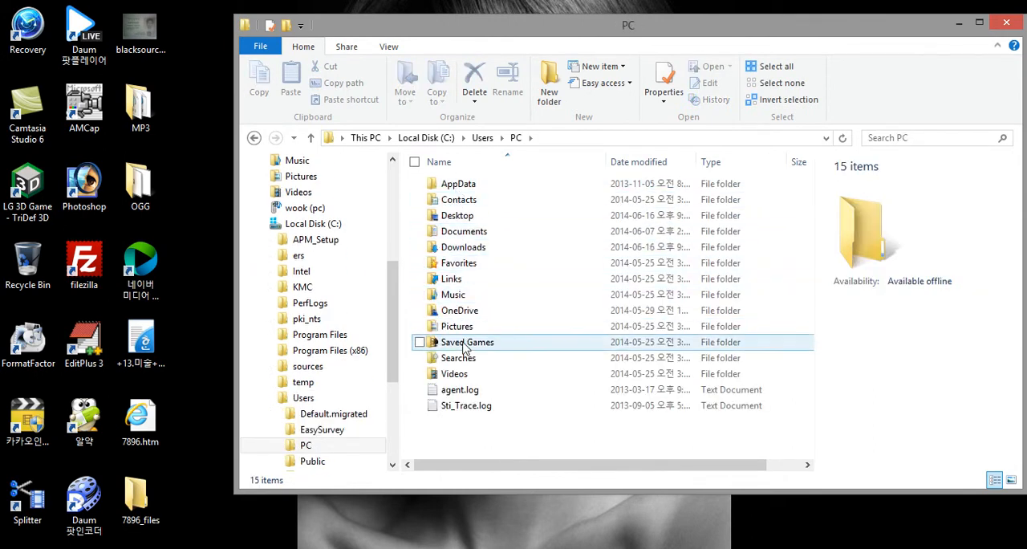
pyautogui.doubleClick(456, 185)
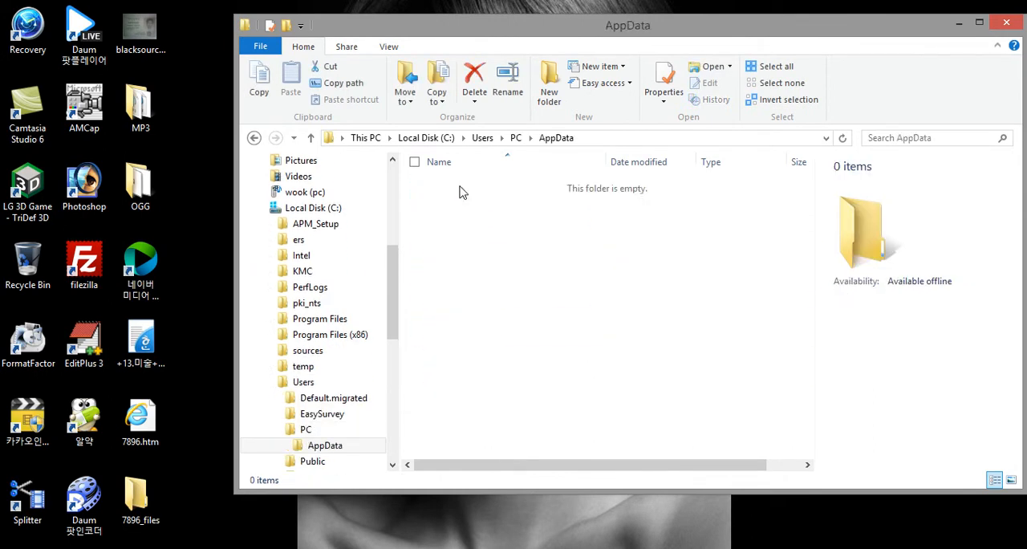
pyautogui.doubleClick(462, 189)
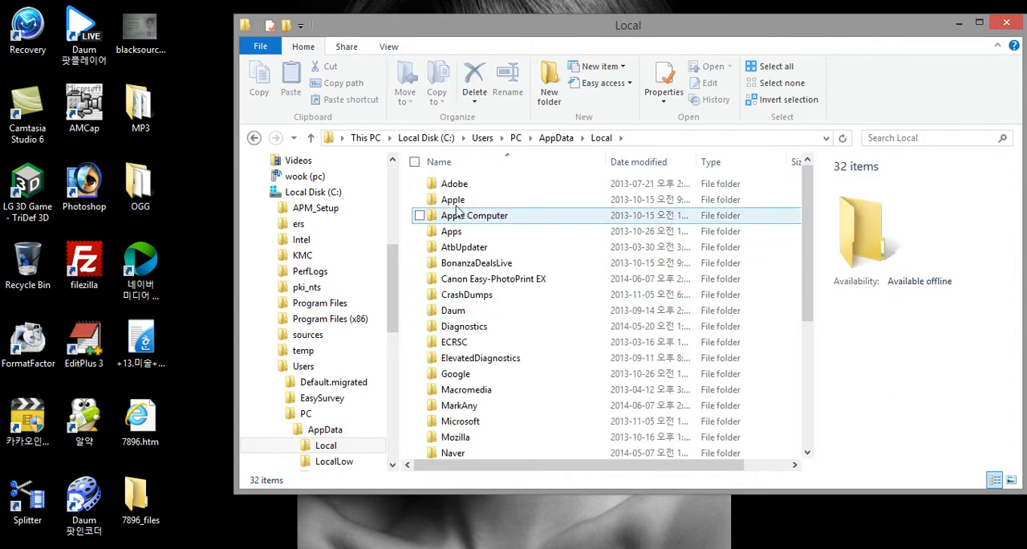
pyautogui.scroll(-5, 490, 370)
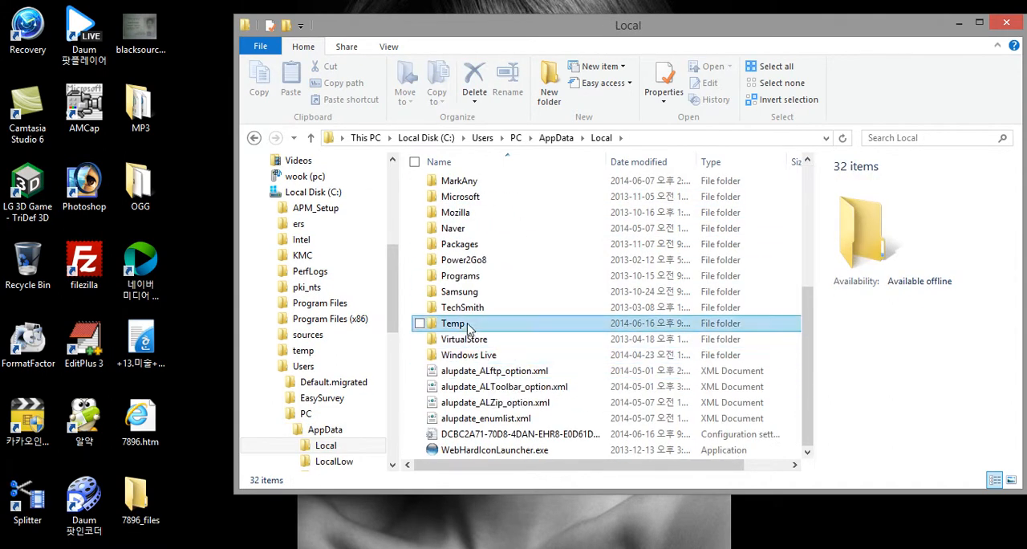
pyautogui.doubleClick(476, 322)
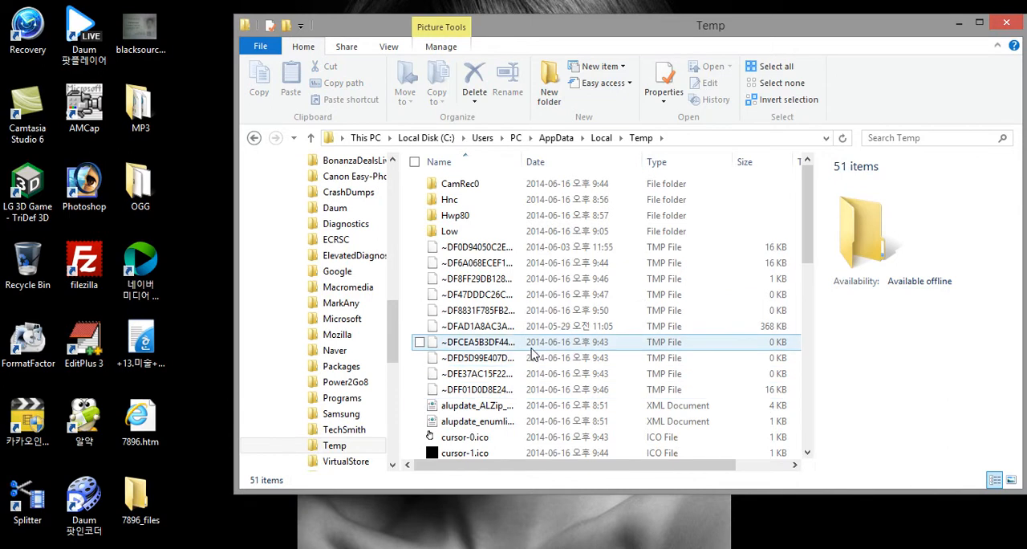
pyautogui.scroll(-5, 531, 350)
pyautogui.scroll(-6, 529, 346)
pyautogui.scroll(2, 529, 346)
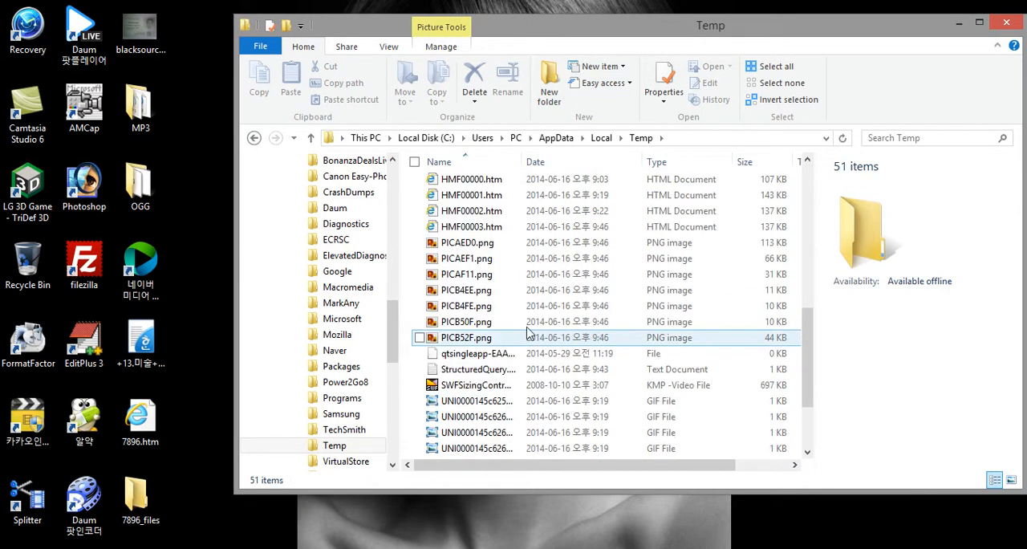
# Switch to Internet Explorer, examine the folder path and file name in the clay bust picture's properties, and close them
pyautogui.click(412, 477)
pyautogui.rightClick(130, 293)
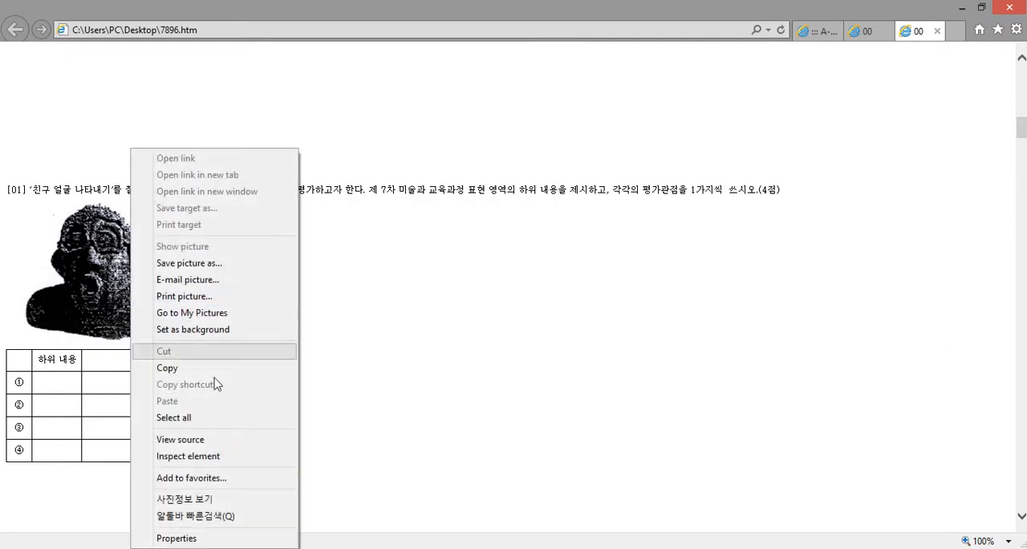
pyautogui.click(222, 539)
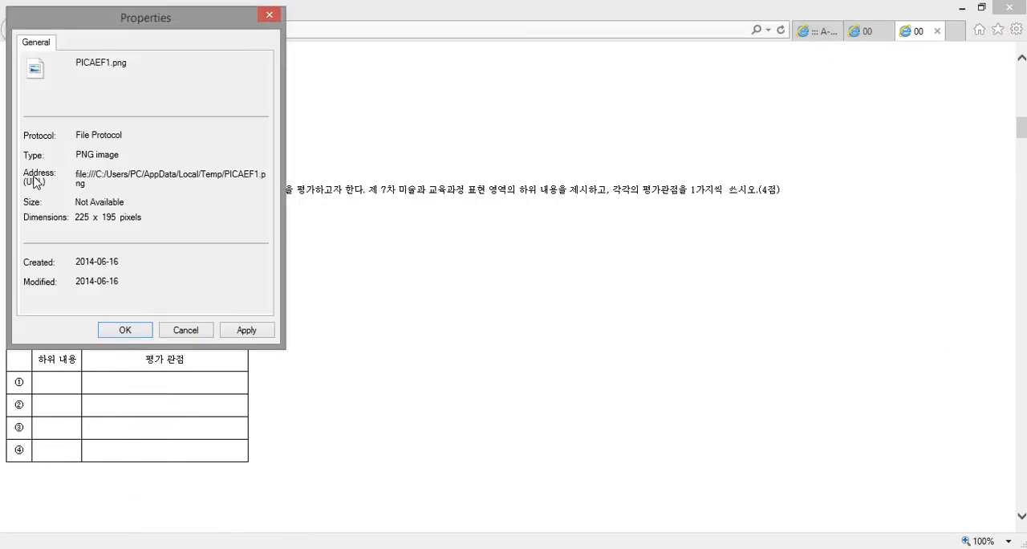
pyautogui.moveTo(101, 176); pyautogui.dragTo(265, 174)
pyautogui.click(260, 177)
pyautogui.moveTo(238, 175); pyautogui.dragTo(81, 176)
pyautogui.click(252, 176)
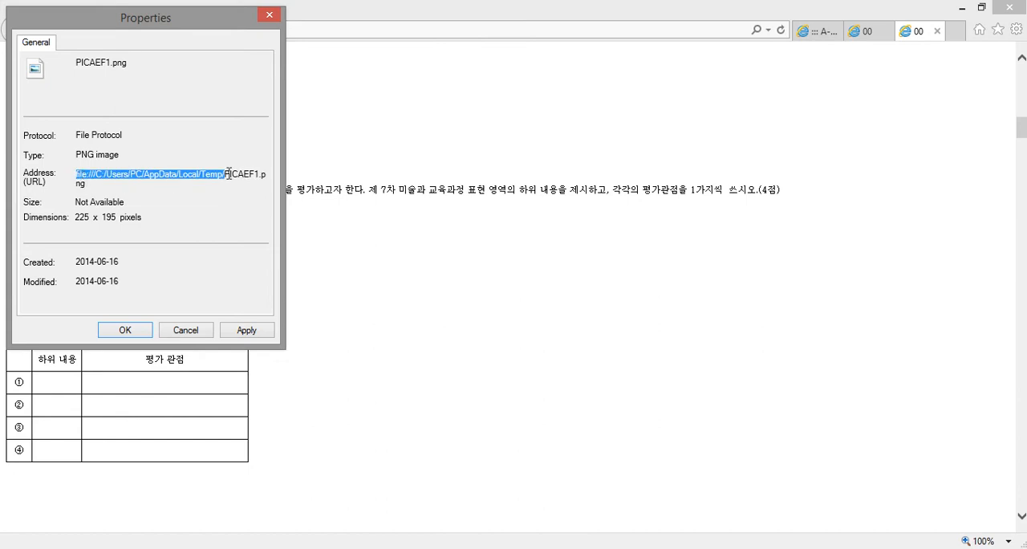
pyautogui.moveTo(226, 175); pyautogui.dragTo(258, 179)
pyautogui.click(258, 177)
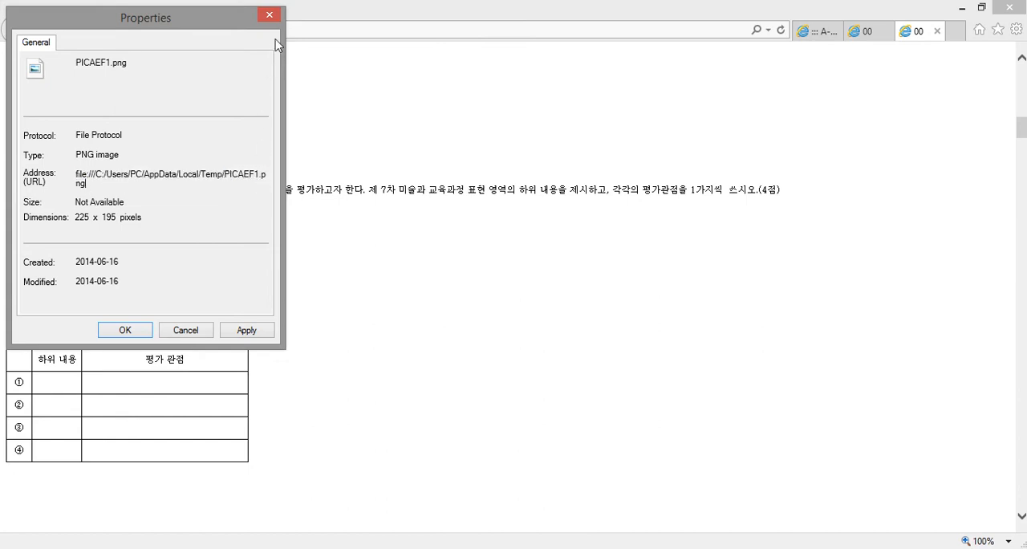
pyautogui.click(270, 15)
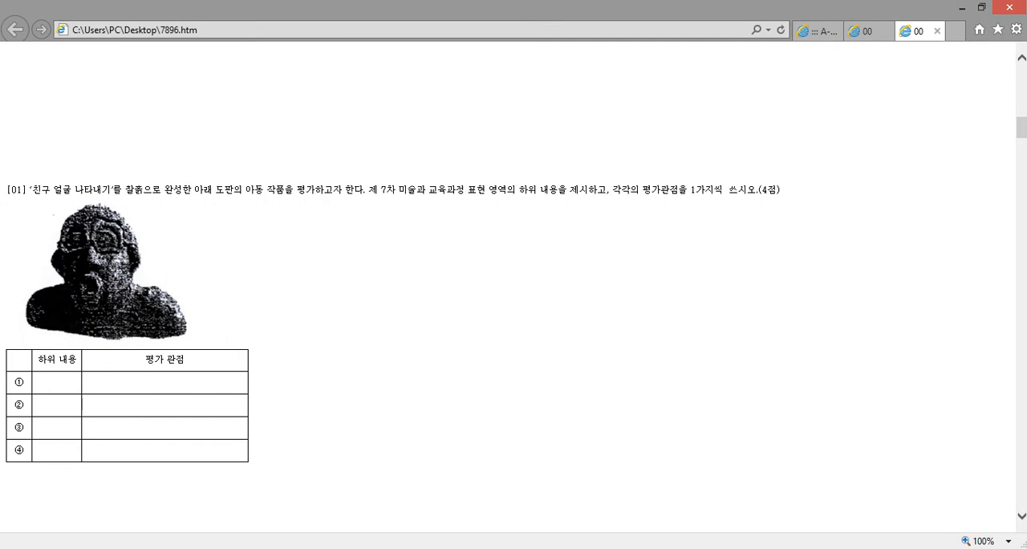
# Return to the Temp folder, widen the Name column and select the PNG images from PICAED0.png through PICB52F.png
pyautogui.click(193, 548)
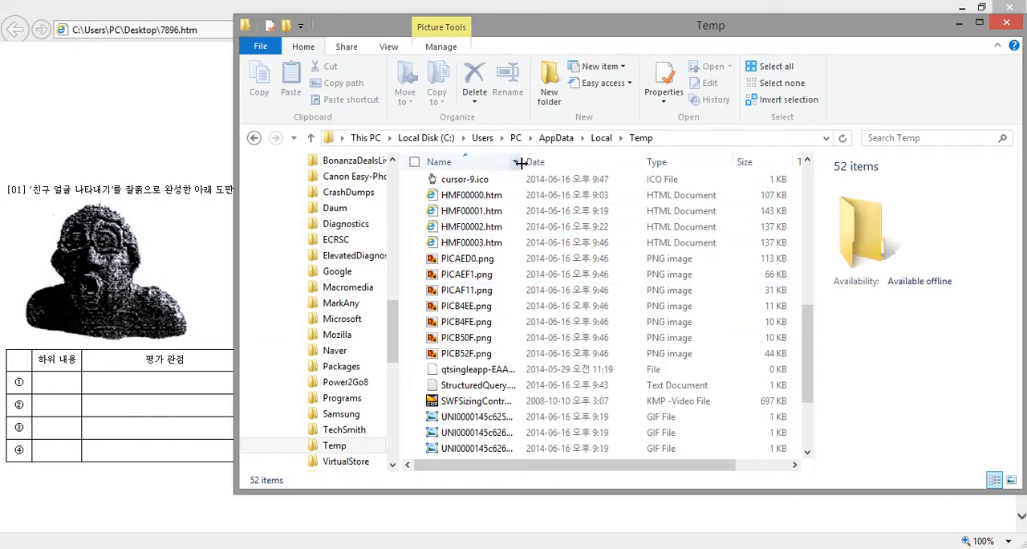
pyautogui.moveTo(523, 161); pyautogui.dragTo(628, 163)
pyautogui.click(465, 274)
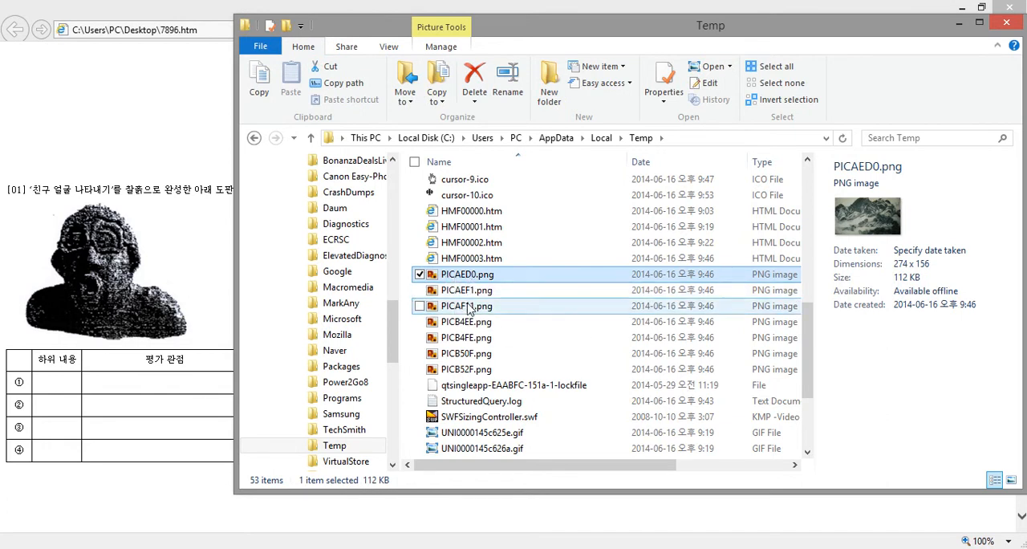
pyautogui.keyDown('shift'); pyautogui.click(477, 371); pyautogui.keyUp('shift')
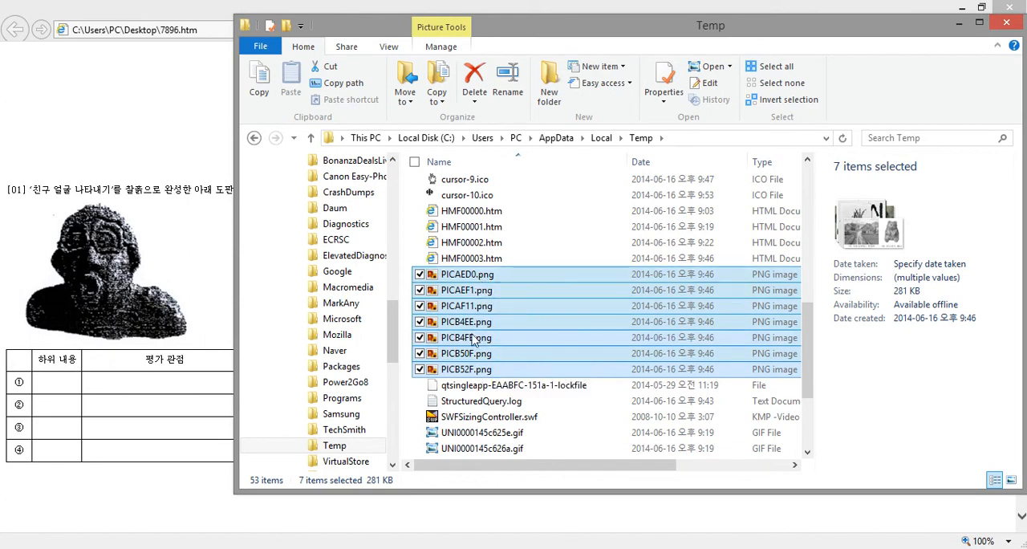
# Look through the 7896.htm page in Internet Explorer down to question [06], and return to the Temp folder
pyautogui.click(200, 169)
pyautogui.scroll(12, 522, 263)
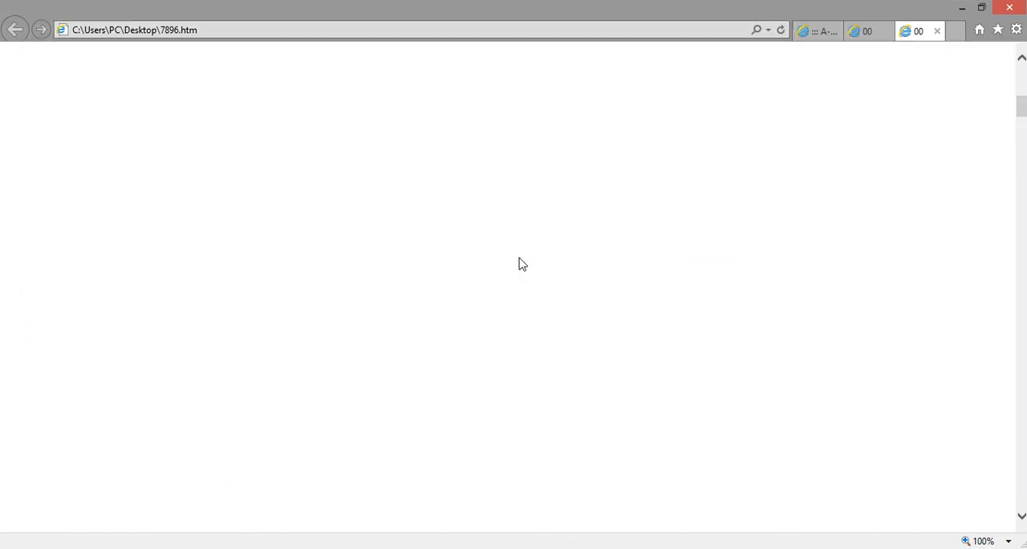
pyautogui.scroll(-6, 522, 263)
pyautogui.scroll(-12, 522, 264)
pyautogui.scroll(-15, 518, 235)
pyautogui.scroll(-4, 519, 231)
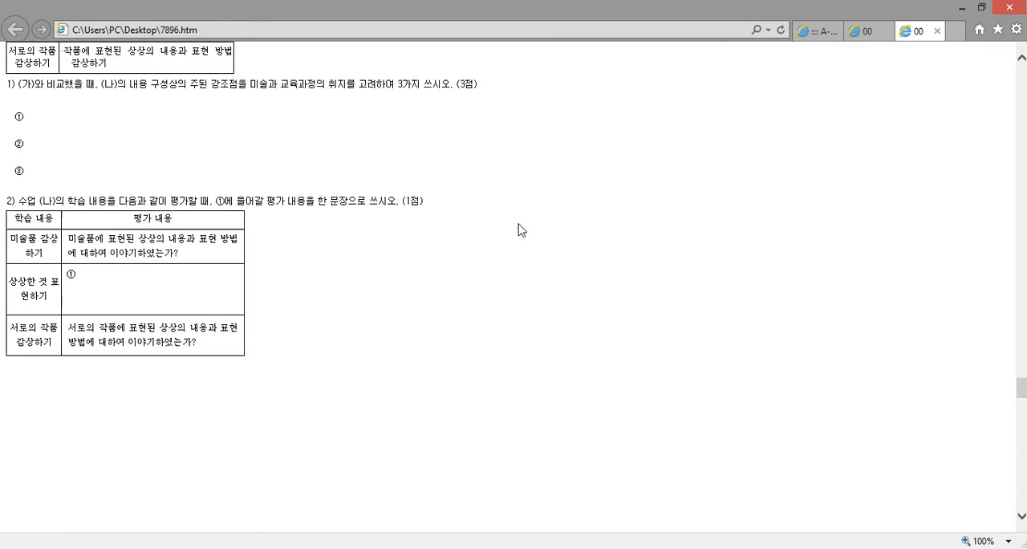
pyautogui.scroll(-5, 518, 228)
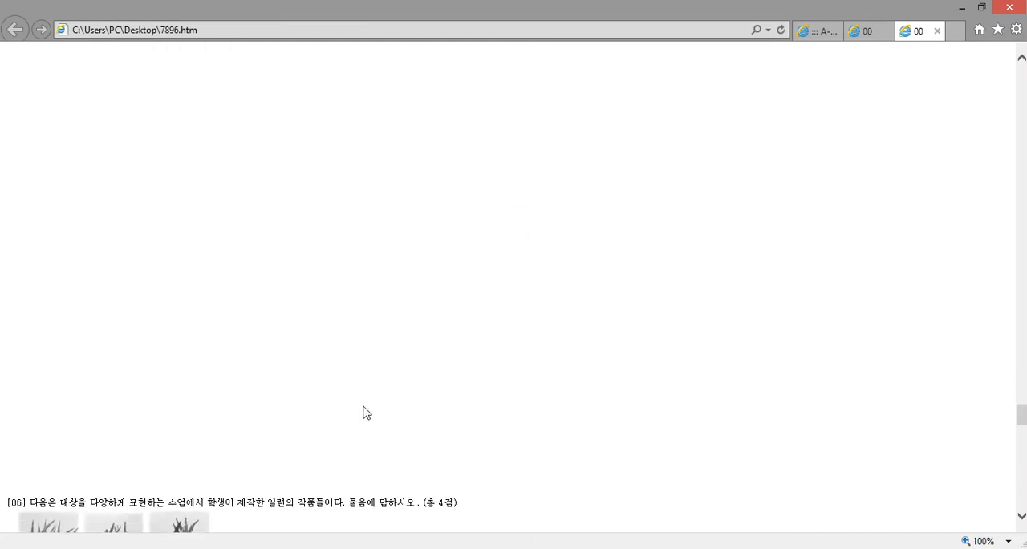
pyautogui.hotkey('alt', 'Tab')
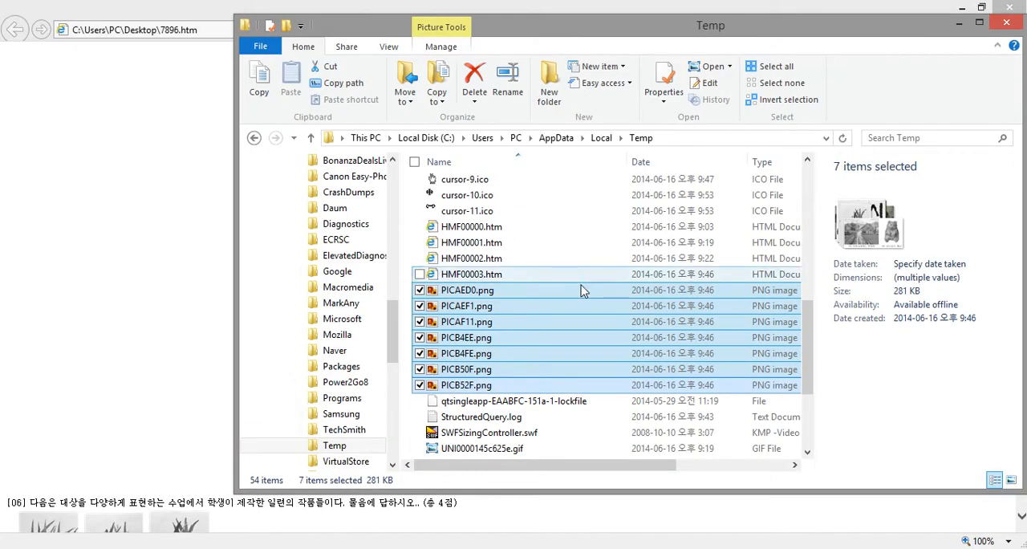
# Cut the seven selected PNG images from the Temp folder and minimize the File Explorer and browser windows
pyautogui.scroll(6, 572, 301)
pyautogui.scroll(-11, 572, 301)
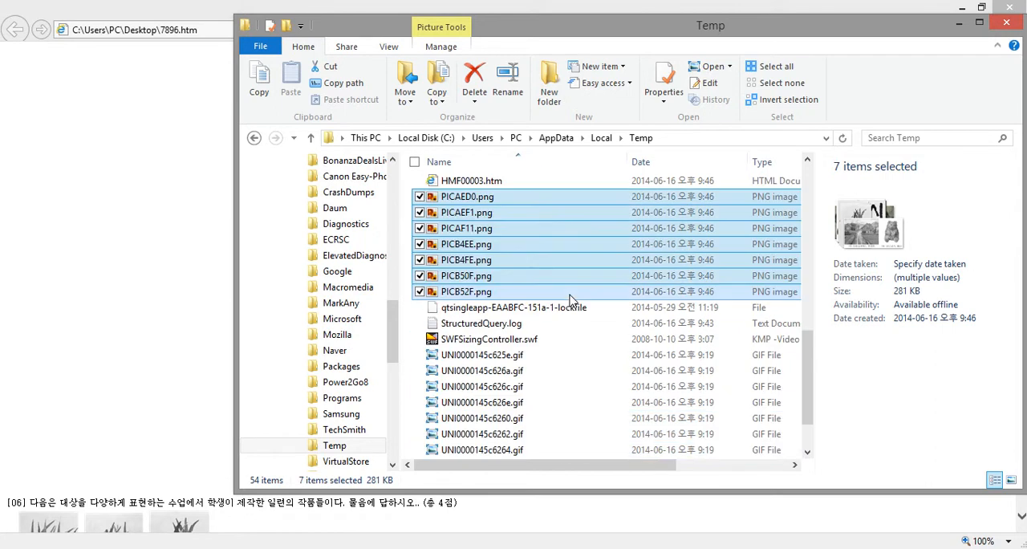
pyautogui.scroll(3, 570, 295)
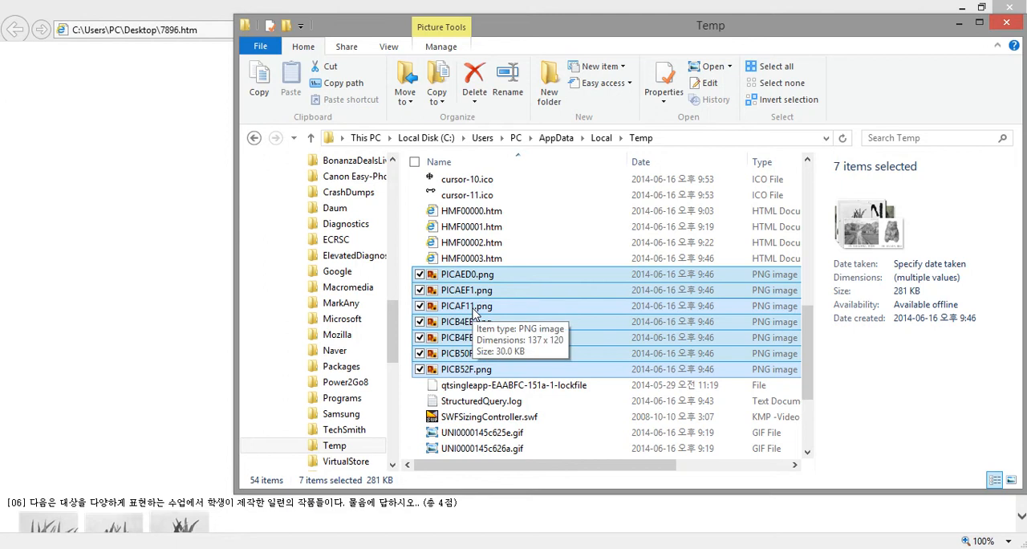
pyautogui.rightClick(476, 311)
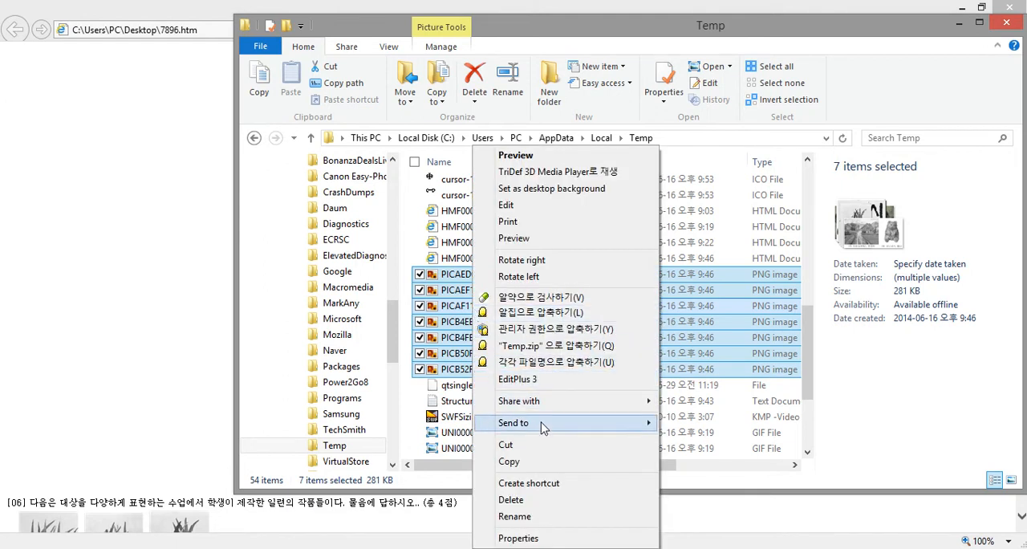
pyautogui.click(539, 450)
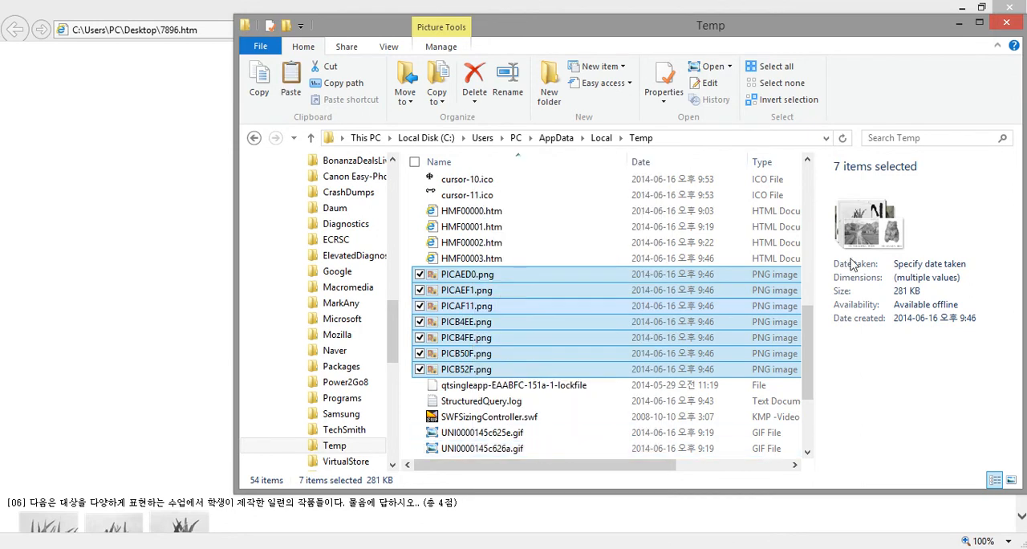
pyautogui.click(965, 25)
pyautogui.click(964, 10)
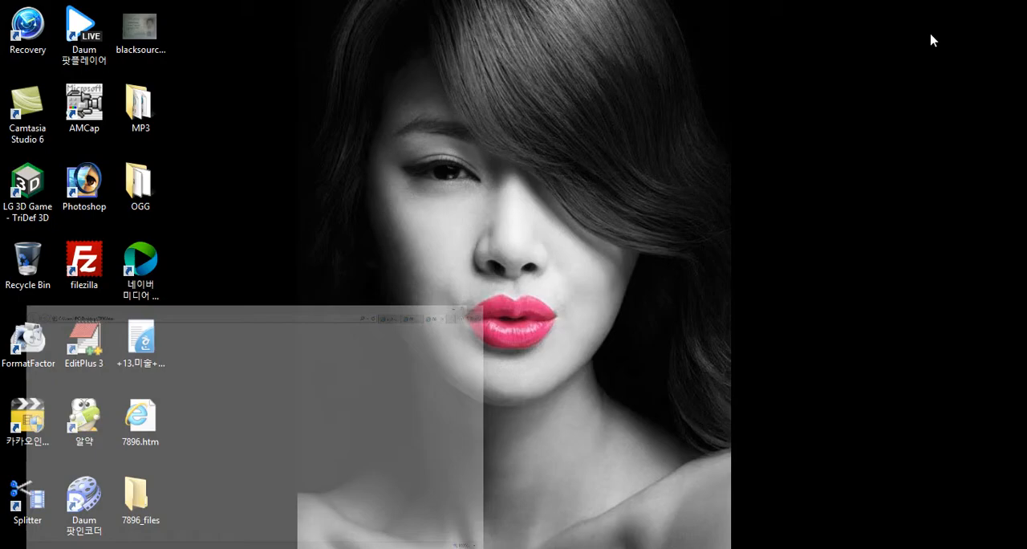
# Paste the seven cut PNG images into the 7896_files folder on the desktop and close its window
pyautogui.click(143, 497)
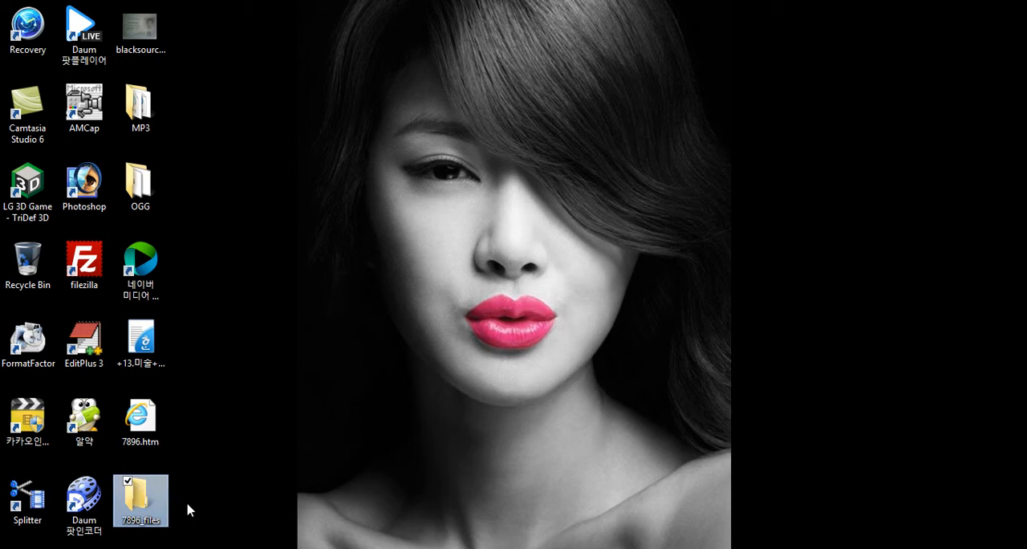
pyautogui.doubleClick(141, 499)
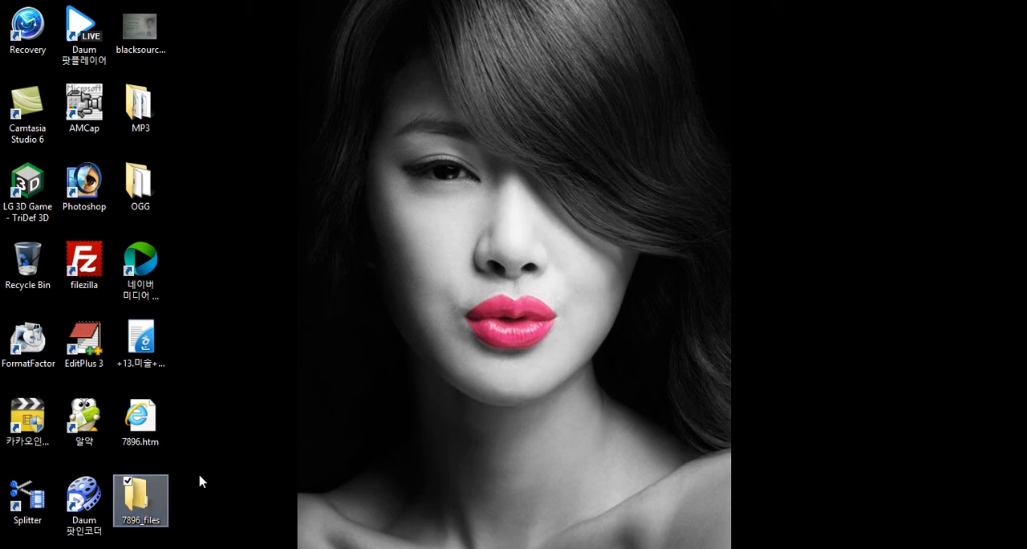
pyautogui.rightClick(331, 243)
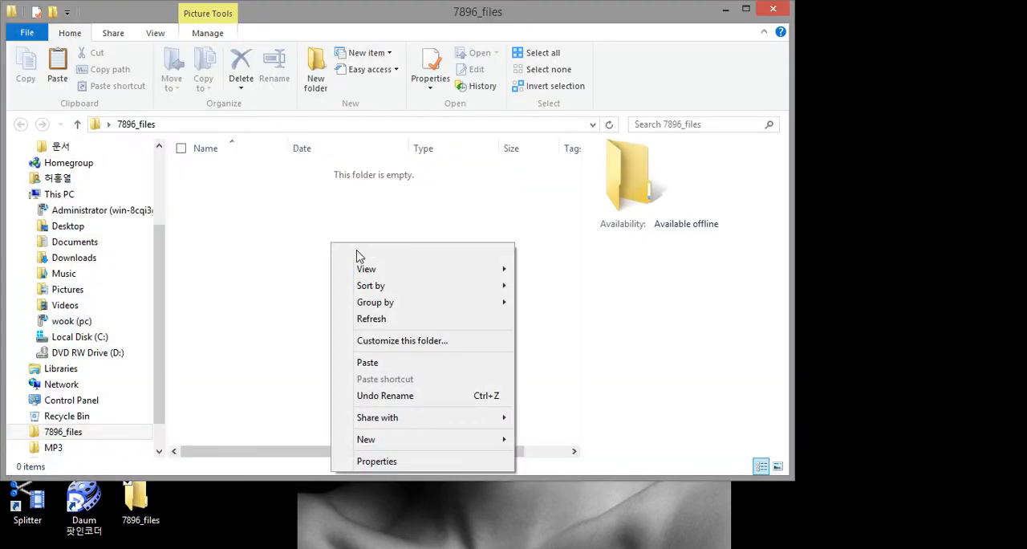
pyautogui.click(369, 363)
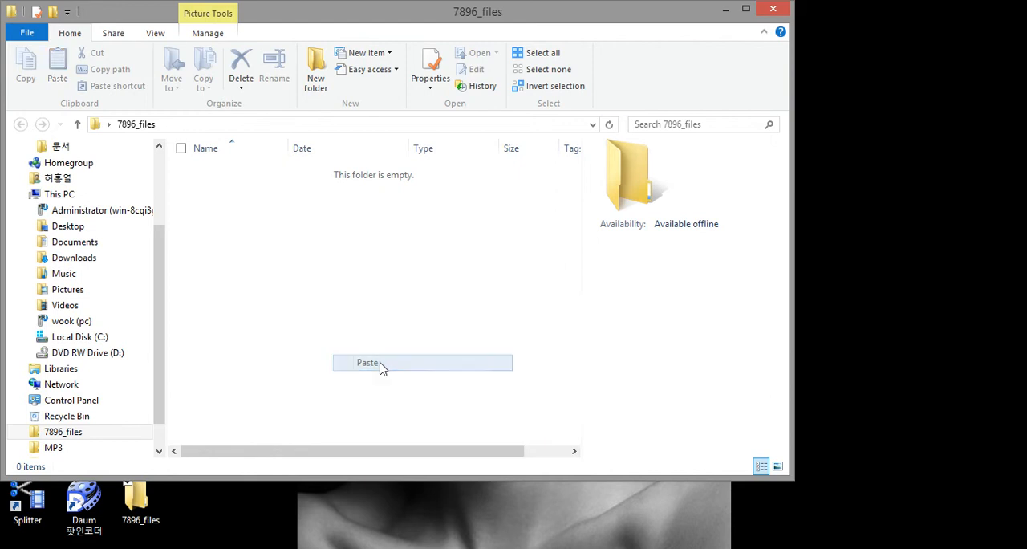
pyautogui.click(358, 334)
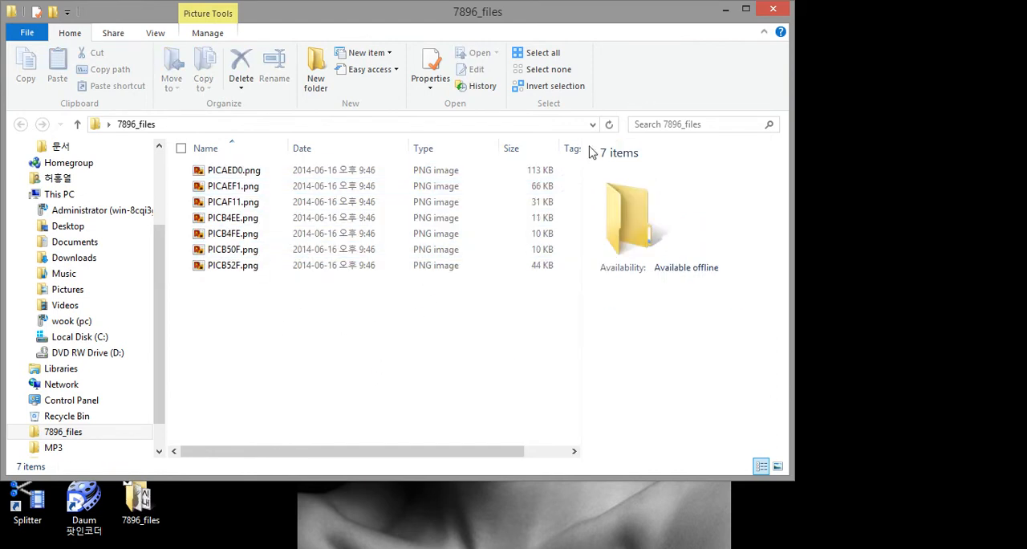
pyautogui.moveTo(345, 337); pyautogui.dragTo(228, 174)
pyautogui.rightClick(228, 174)
pyautogui.click(480, 352)
pyautogui.click(773, 12)
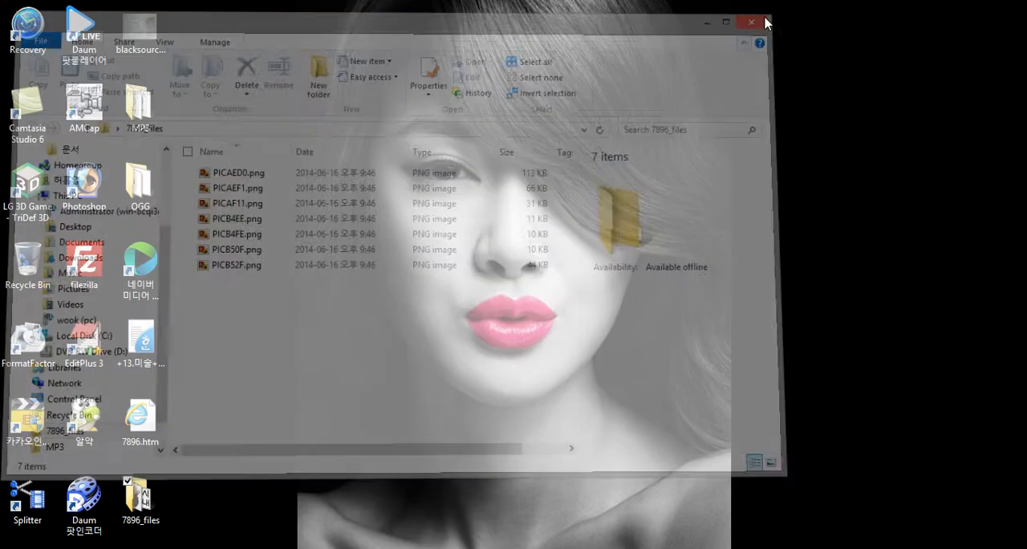
# Start Notepad, open 7896.htm from the desktop with All Files shown, and maximize the window
pyautogui.click(147, 440)
pyautogui.click(142, 466)
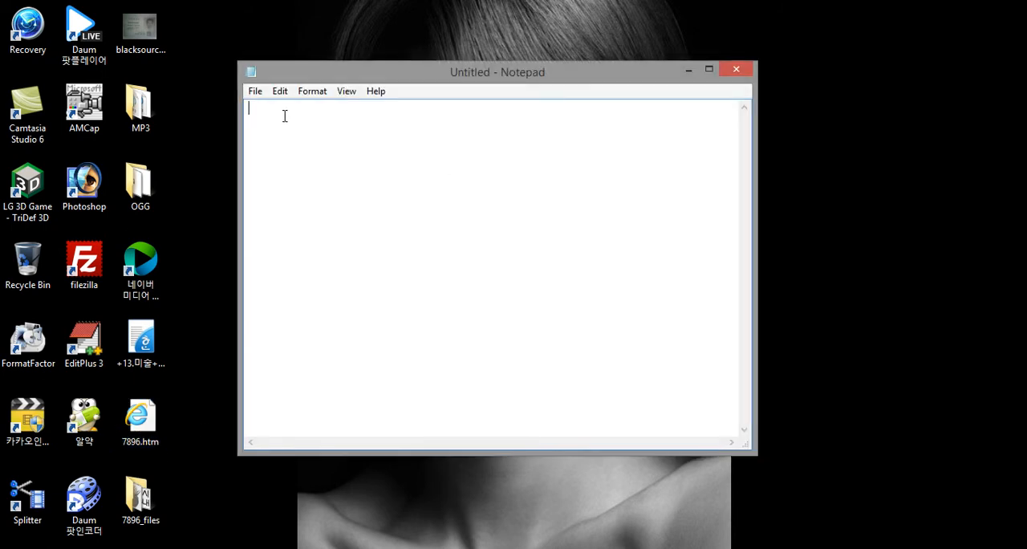
pyautogui.click(255, 91)
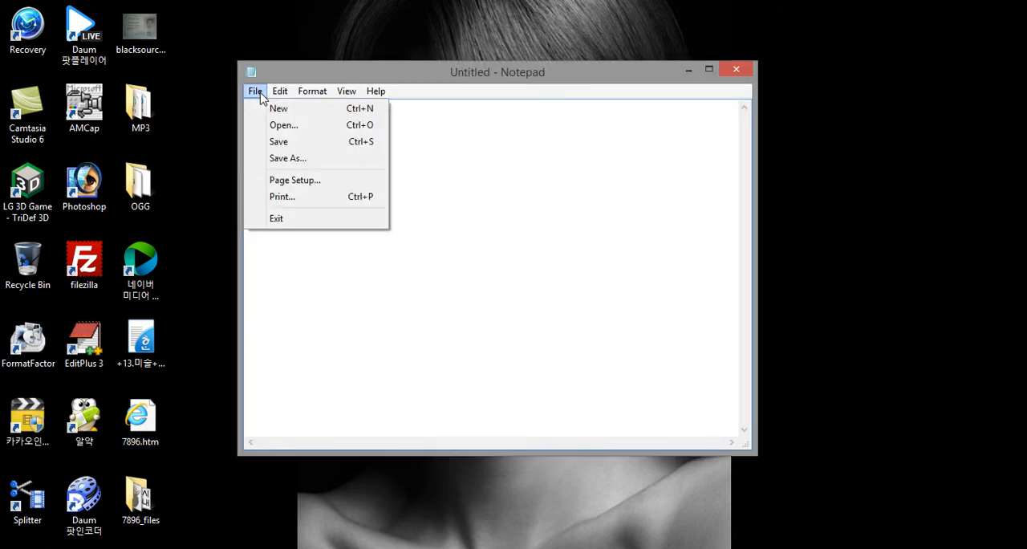
pyautogui.moveTo(280, 91)
pyautogui.click(290, 129)
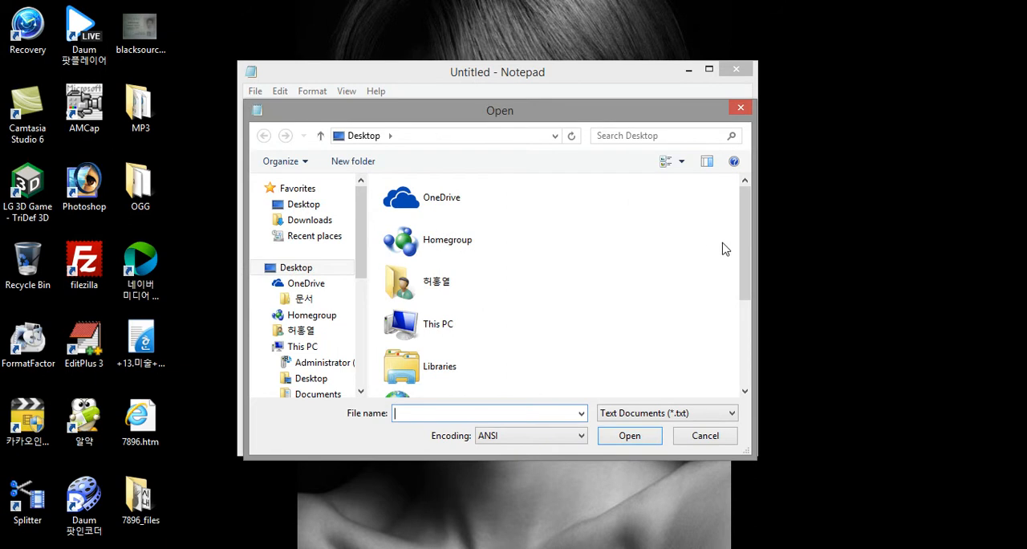
pyautogui.scroll(-1, 747, 238)
pyautogui.click(680, 413)
pyautogui.click(679, 439)
pyautogui.moveTo(750, 212); pyautogui.dragTo(761, 344)
pyautogui.click(436, 213)
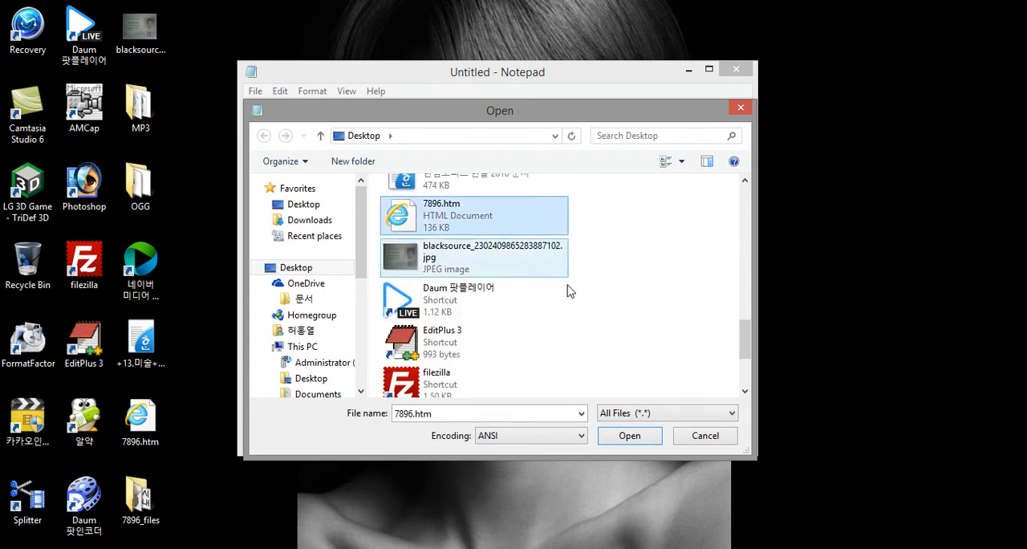
pyautogui.click(628, 438)
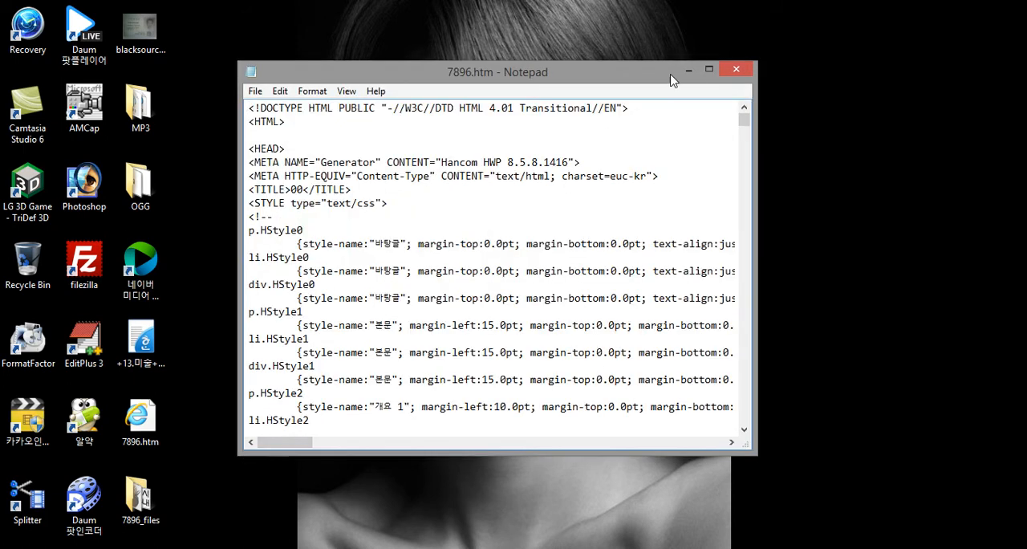
pyautogui.click(709, 71)
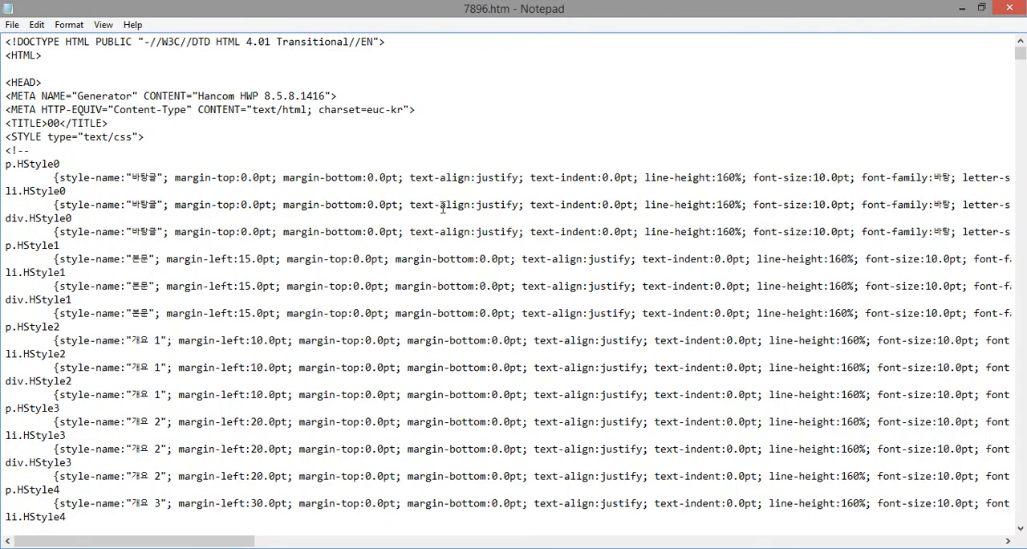
# Search 7896.htm for "<img" and bring the first image tag's full source path into view
pyautogui.click(43, 27)
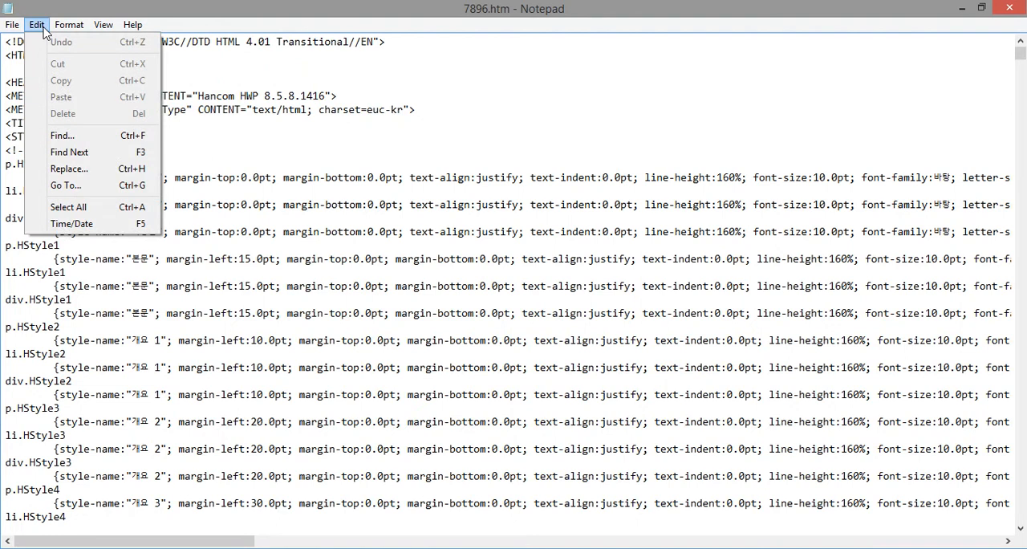
pyautogui.click(71, 141)
pyautogui.moveTo(238, 142); pyautogui.dragTo(549, 151)
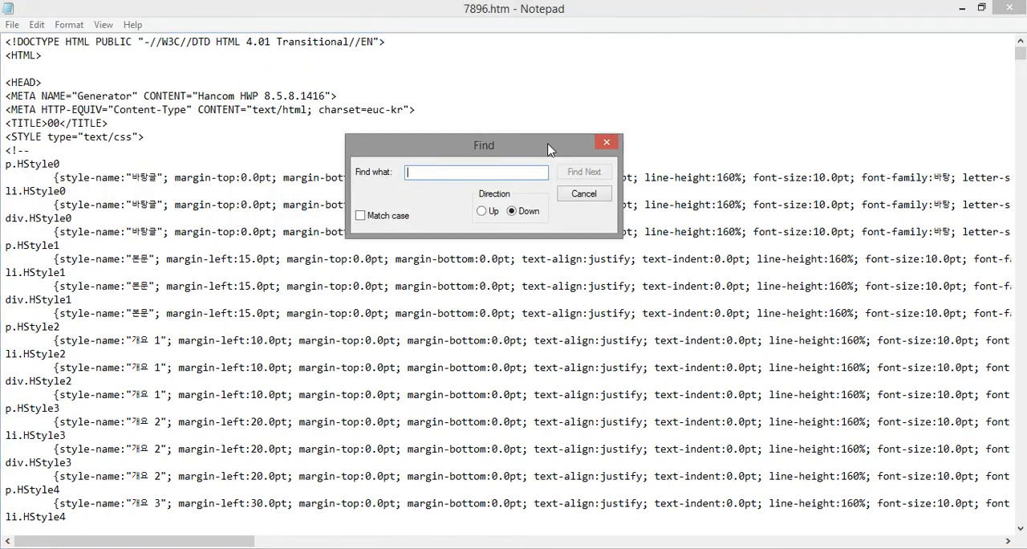
pyautogui.write('<img')
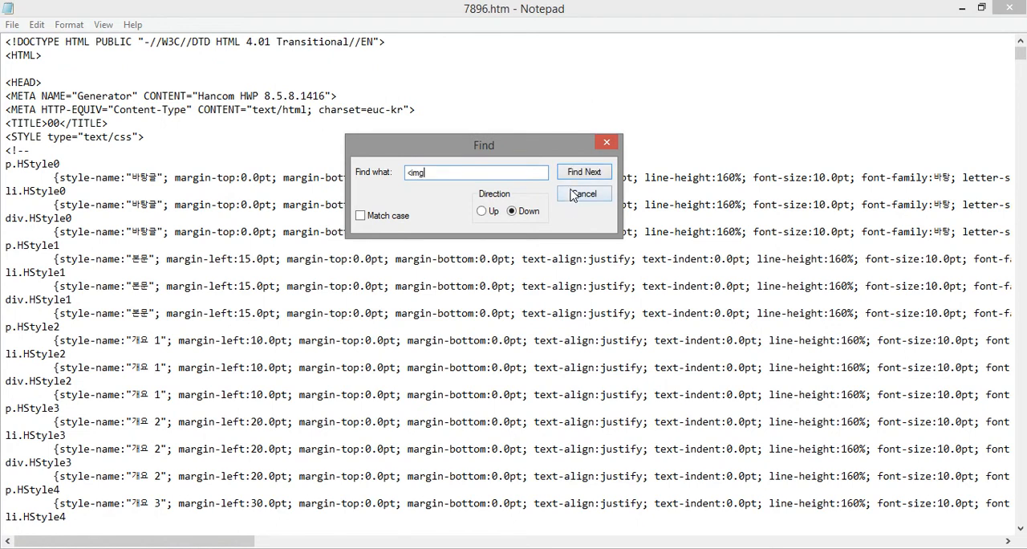
pyautogui.click(585, 172)
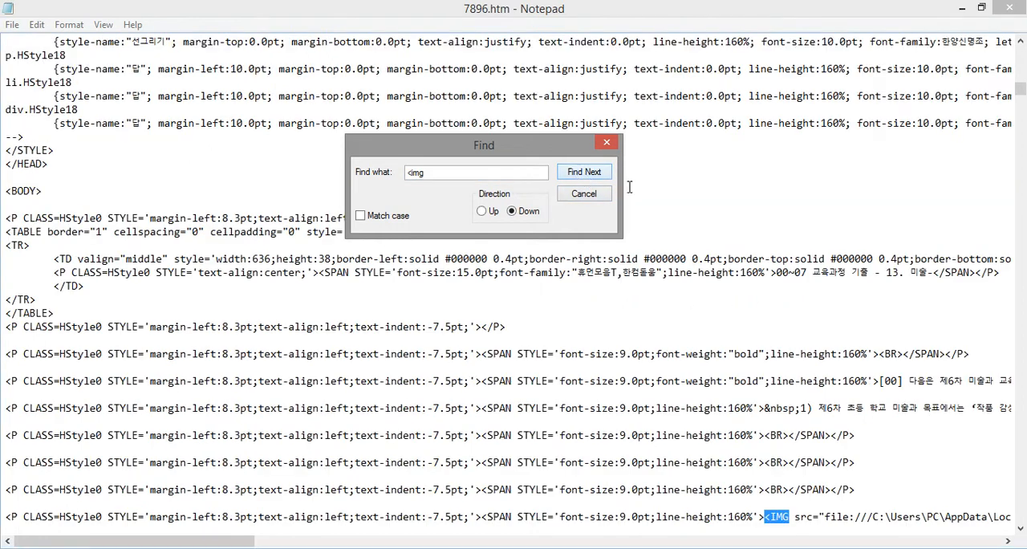
pyautogui.click(605, 145)
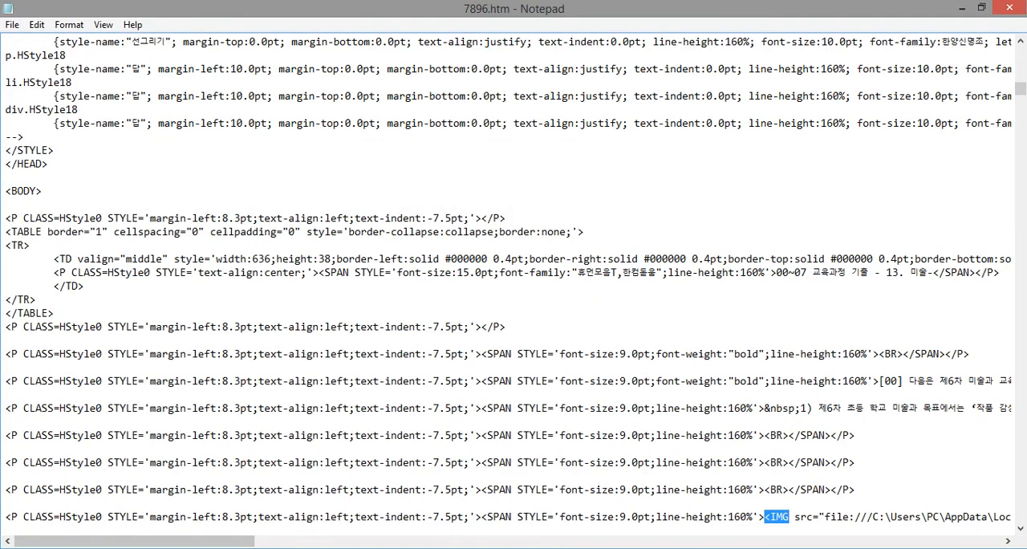
pyautogui.click(765, 514)
pyautogui.moveTo(244, 542); pyautogui.dragTo(348, 541)
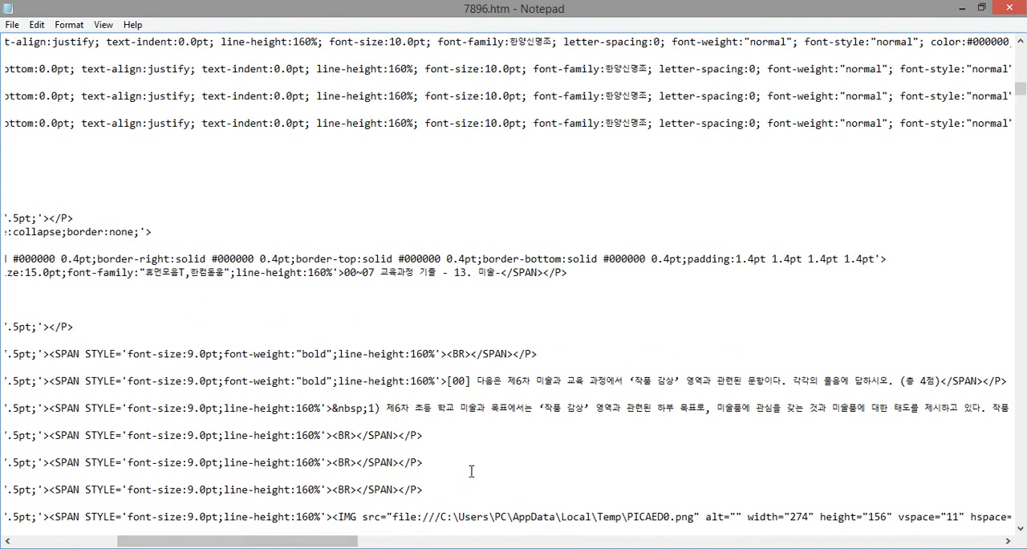
pyautogui.scroll(-5, 471, 471)
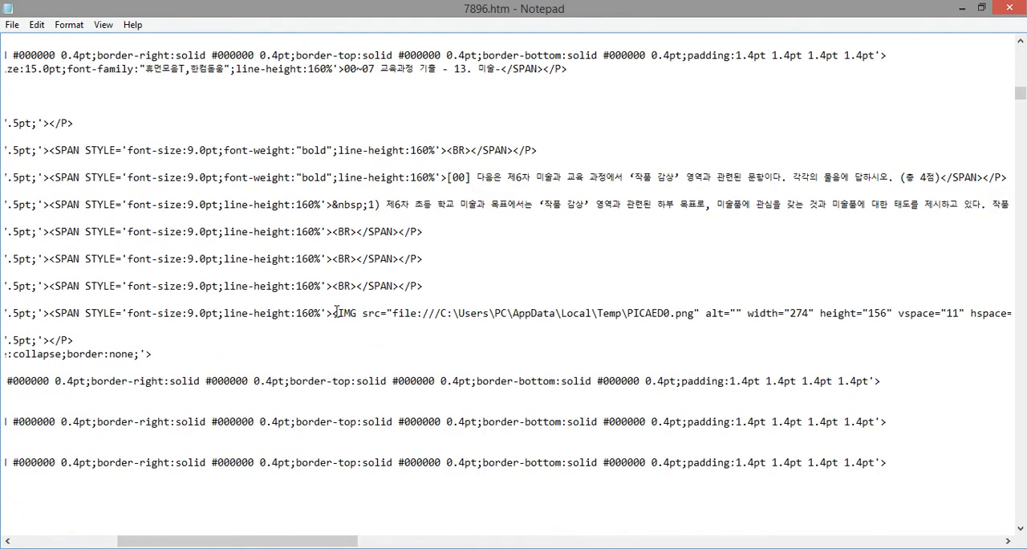
# Copy the path file:///C:\Users\PC\AppData\Local\Temp\ that precedes PICAED0.png in the first image tag
pyautogui.moveTo(338, 312); pyautogui.dragTo(353, 314)
pyautogui.click(362, 314)
pyautogui.moveTo(693, 313); pyautogui.dragTo(699, 313)
pyautogui.click(572, 313)
pyautogui.moveTo(392, 313); pyautogui.dragTo(615, 318)
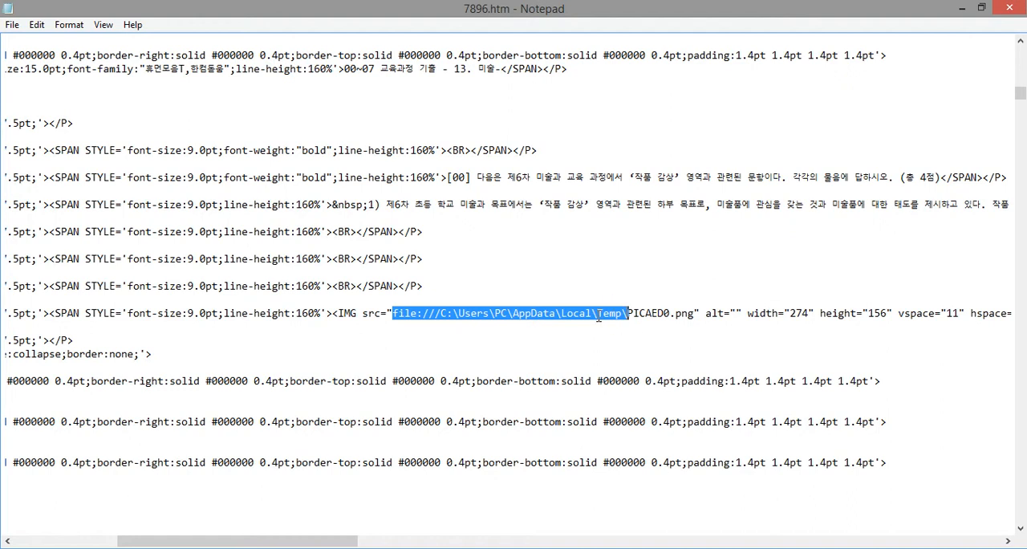
pyautogui.rightClick(596, 319)
pyautogui.click(623, 362)
# Replace all occurrences of the copied Temp folder path with 7896_files/ and close the Replace dialog
pyautogui.click(38, 26)
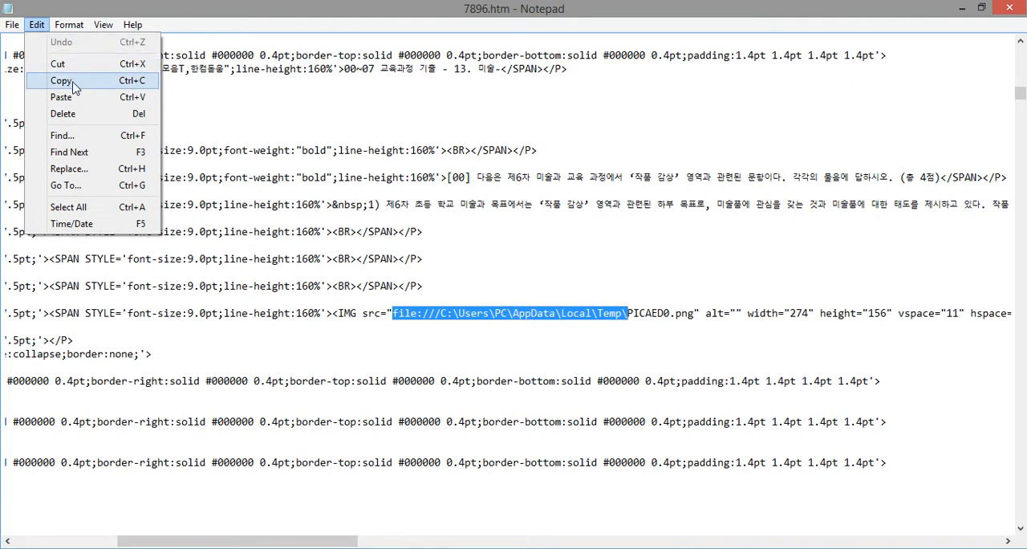
pyautogui.click(77, 175)
pyautogui.moveTo(185, 108); pyautogui.dragTo(538, 122)
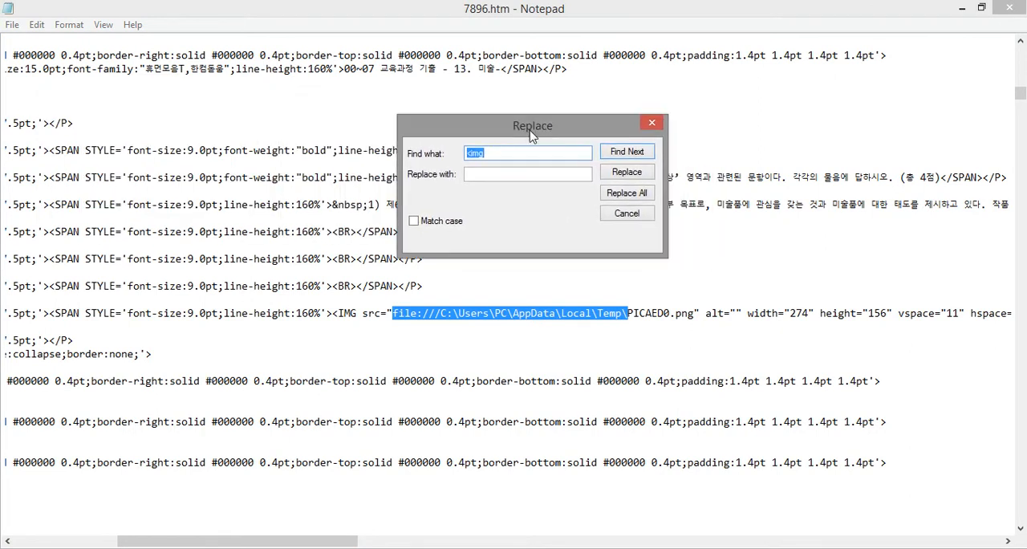
pyautogui.click(485, 153)
pyautogui.moveTo(512, 156); pyautogui.dragTo(452, 156)
pyautogui.press('BackSpace')
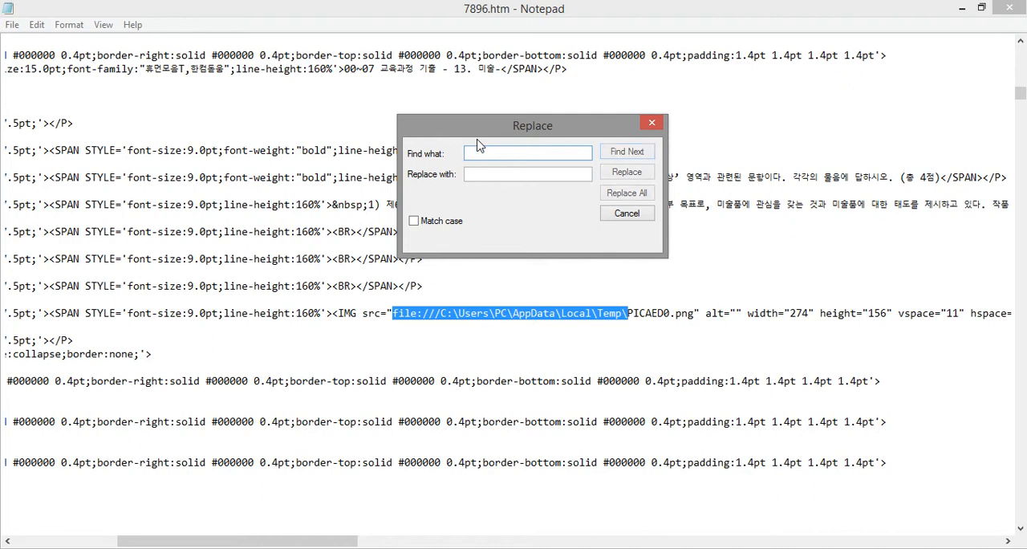
pyautogui.rightClick(495, 153)
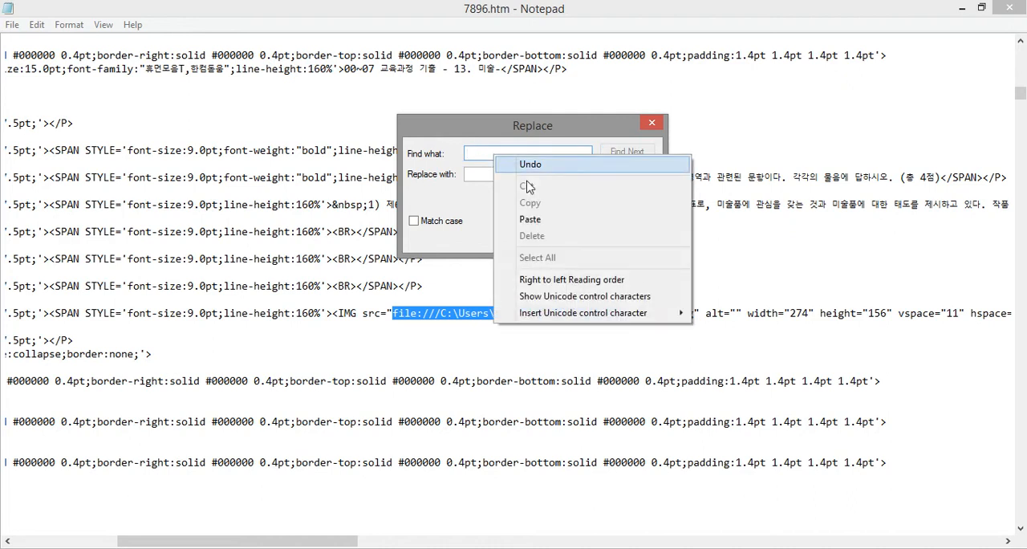
pyautogui.click(541, 220)
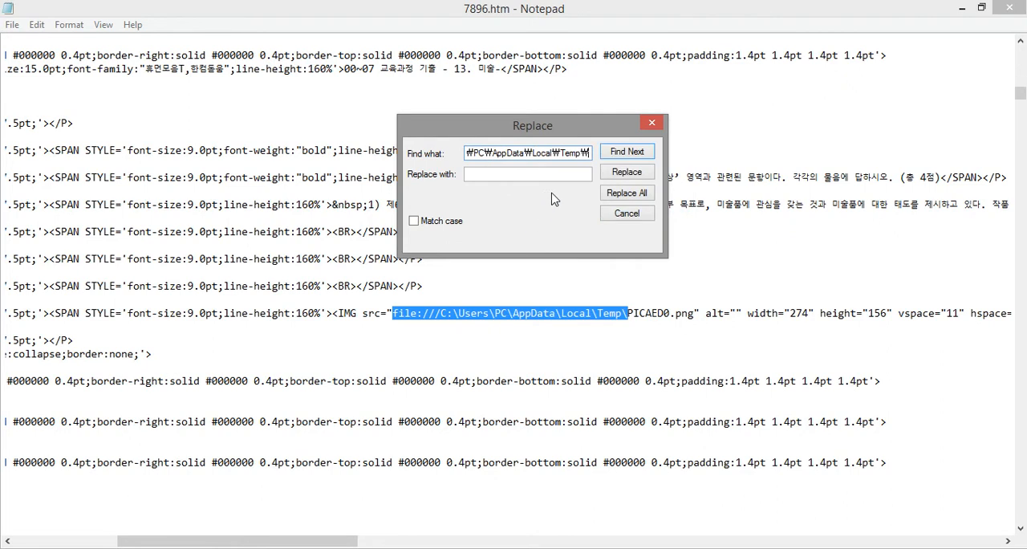
pyautogui.click(511, 176)
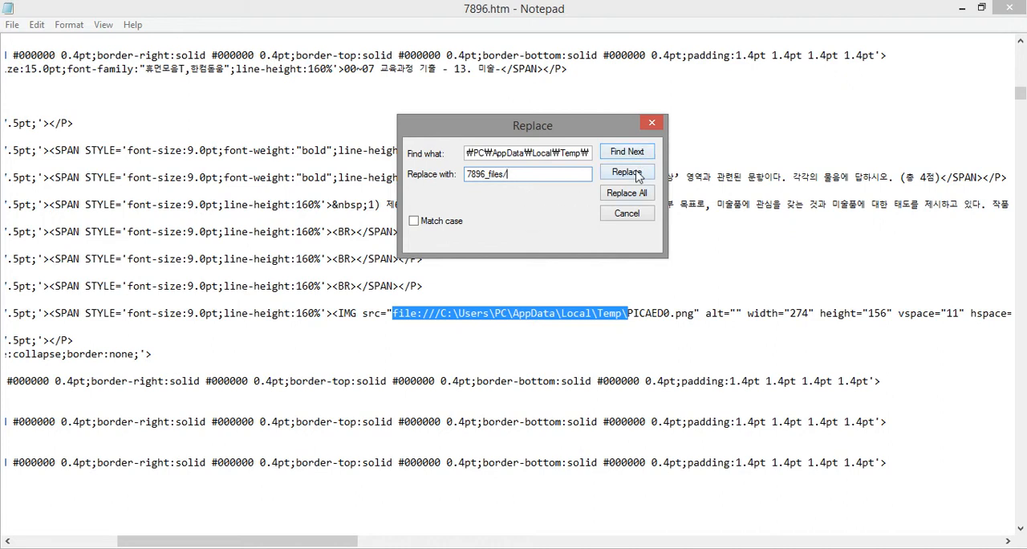
pyautogui.click(627, 196)
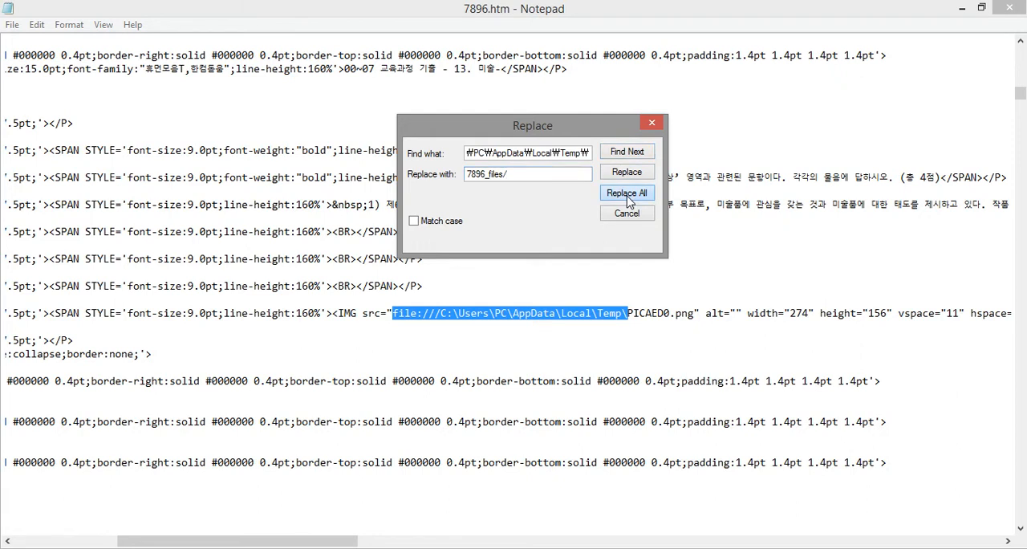
pyautogui.click(628, 195)
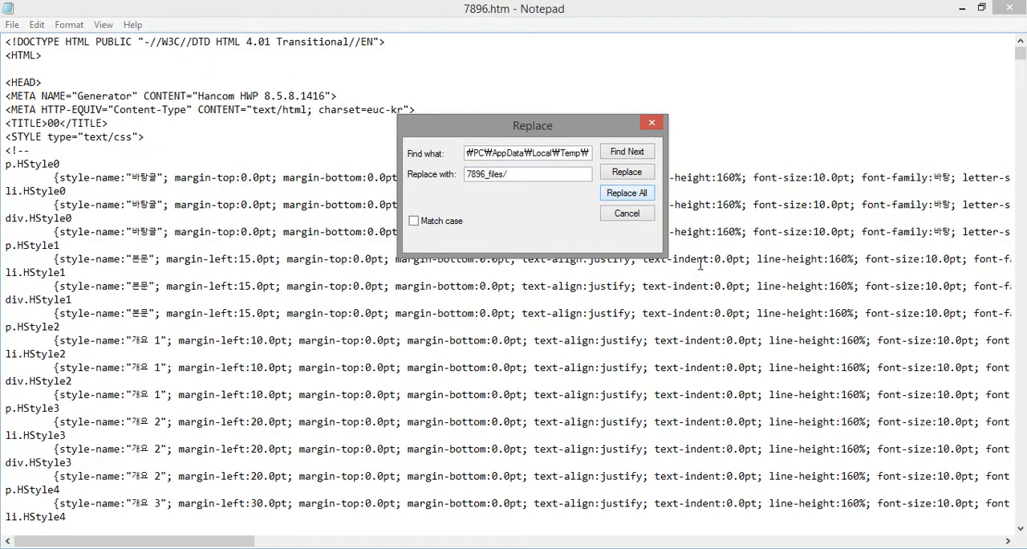
pyautogui.click(652, 122)
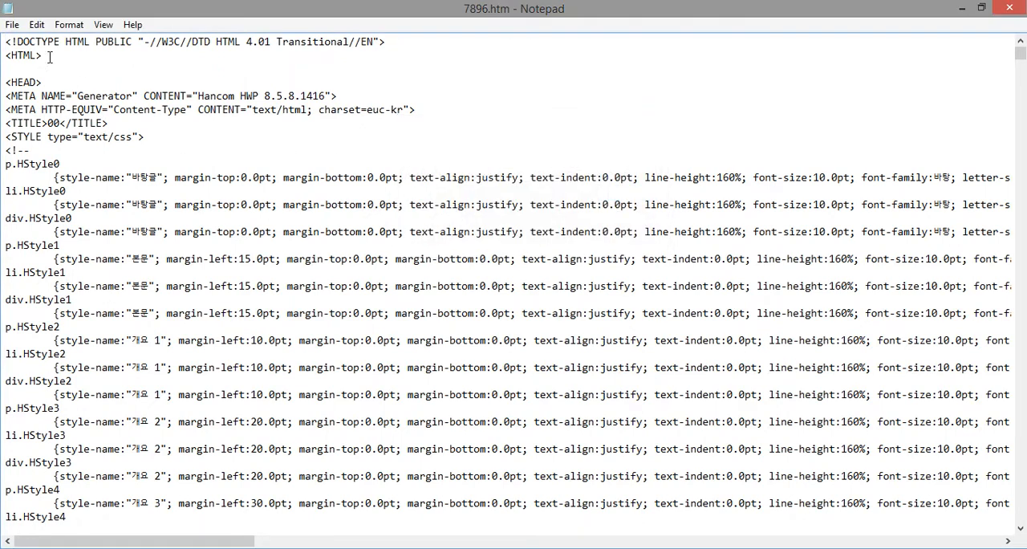
# Save the edited 7896.htm and close Notepad
pyautogui.click(12, 25)
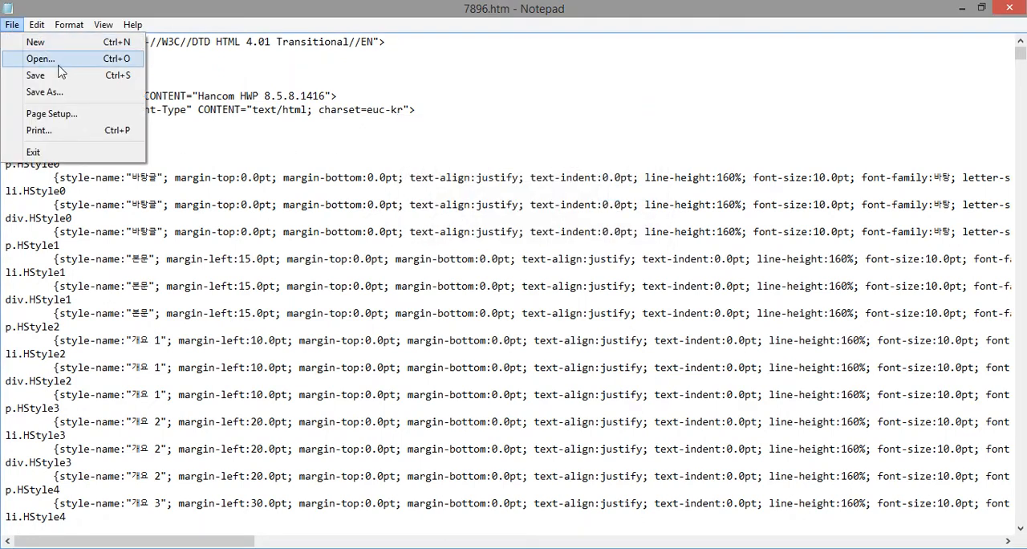
pyautogui.click(36, 75)
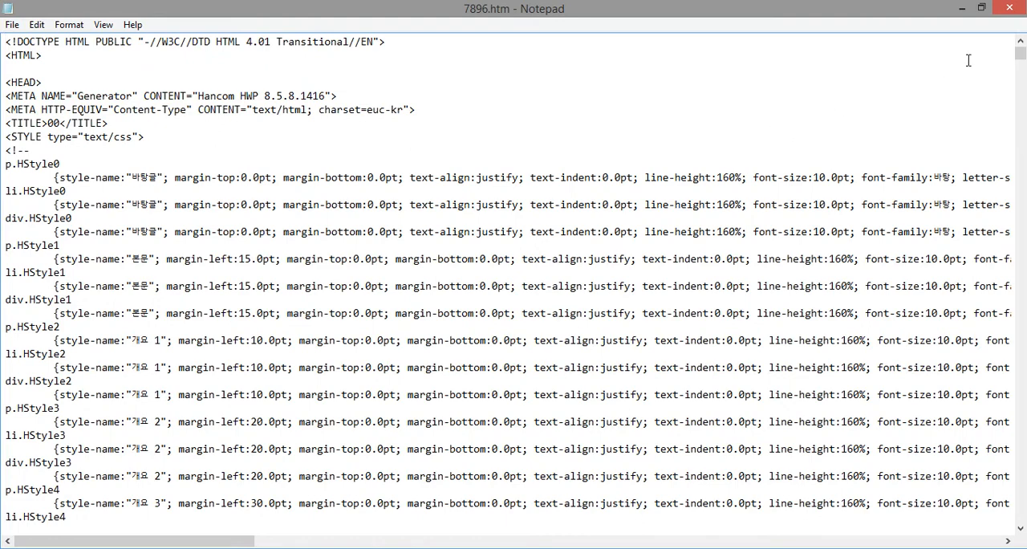
pyautogui.click(1009, 7)
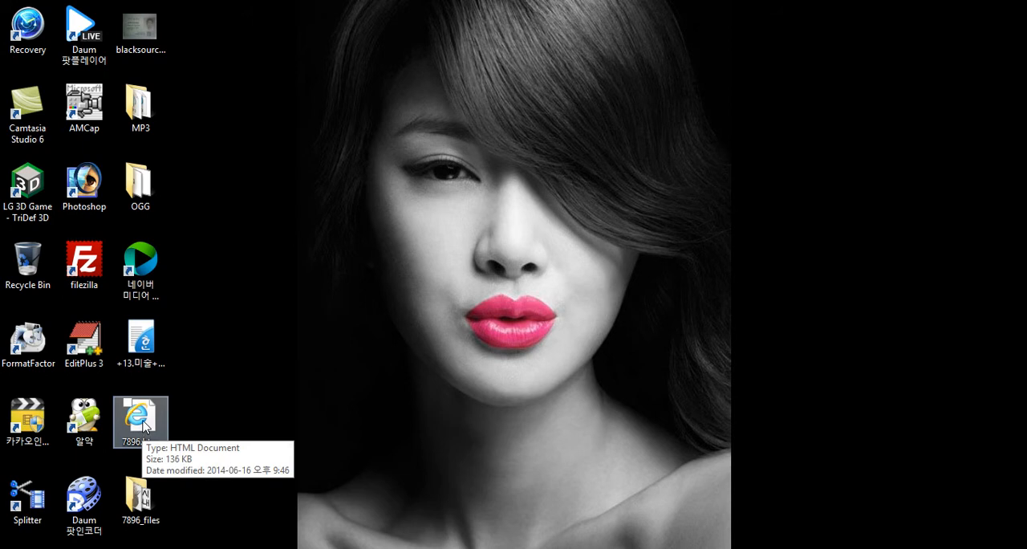
# Switch to Internet Explorer and check the images in the open 7896.htm tabs, refreshing the page
pyautogui.moveTo(260, 546)
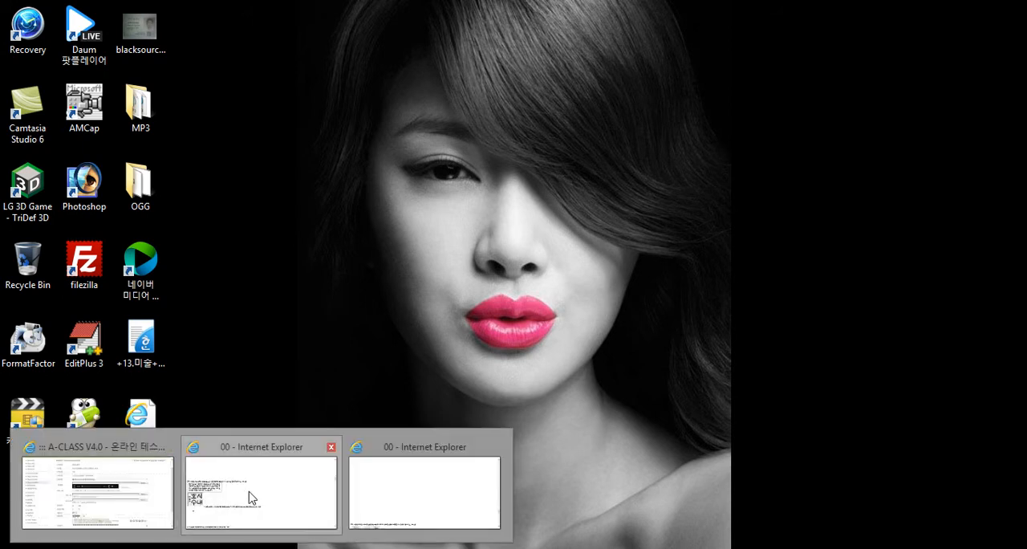
pyautogui.click(394, 490)
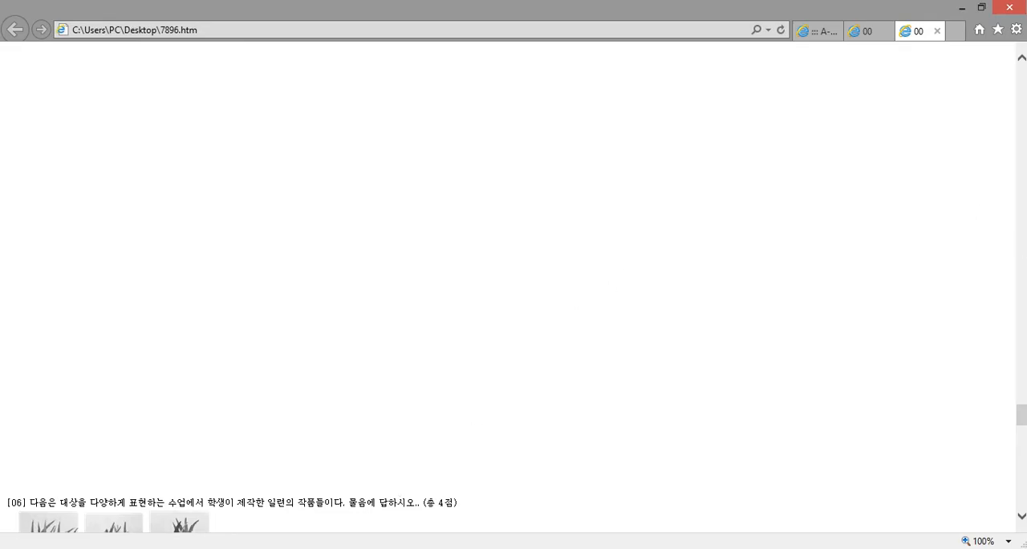
pyautogui.moveTo(1021, 417); pyautogui.dragTo(1021, 56)
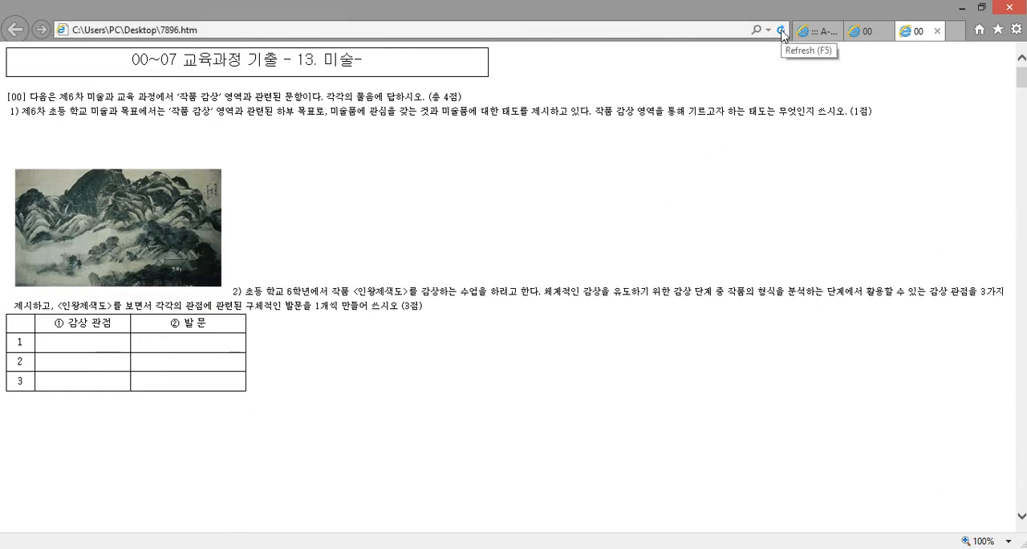
pyautogui.click(816, 36)
pyautogui.click(868, 33)
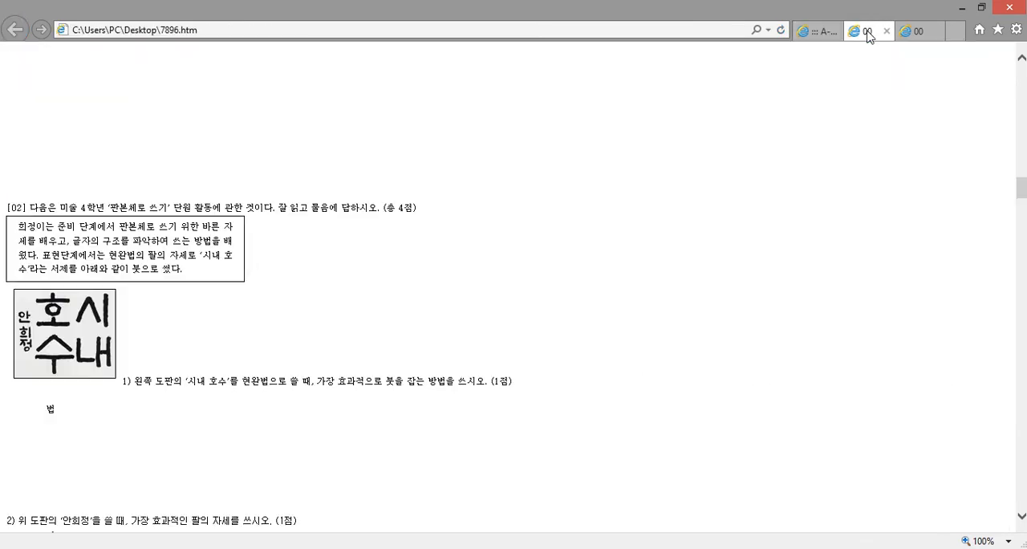
pyautogui.click(782, 32)
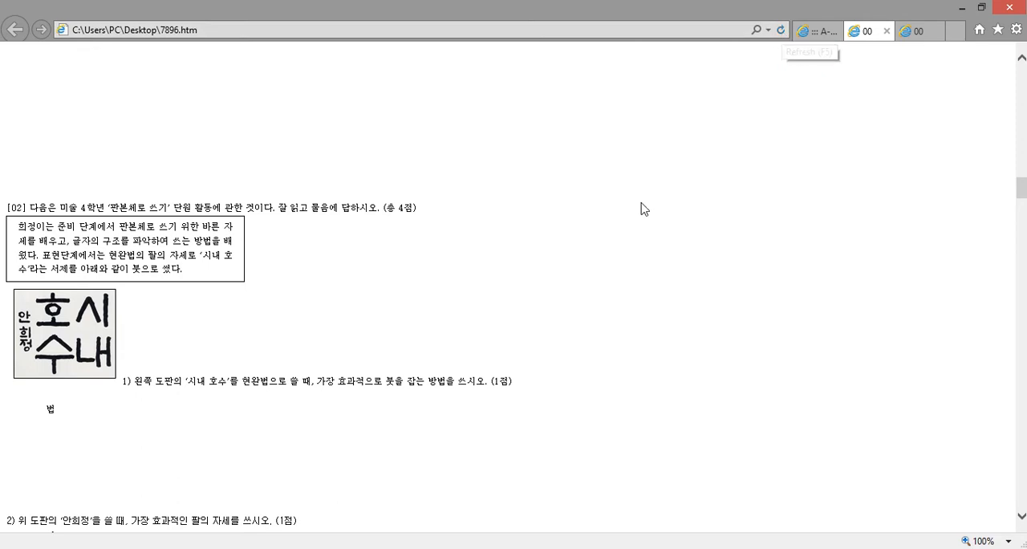
# Close both 7896.htm tabs and minimize the browser window
pyautogui.click(888, 34)
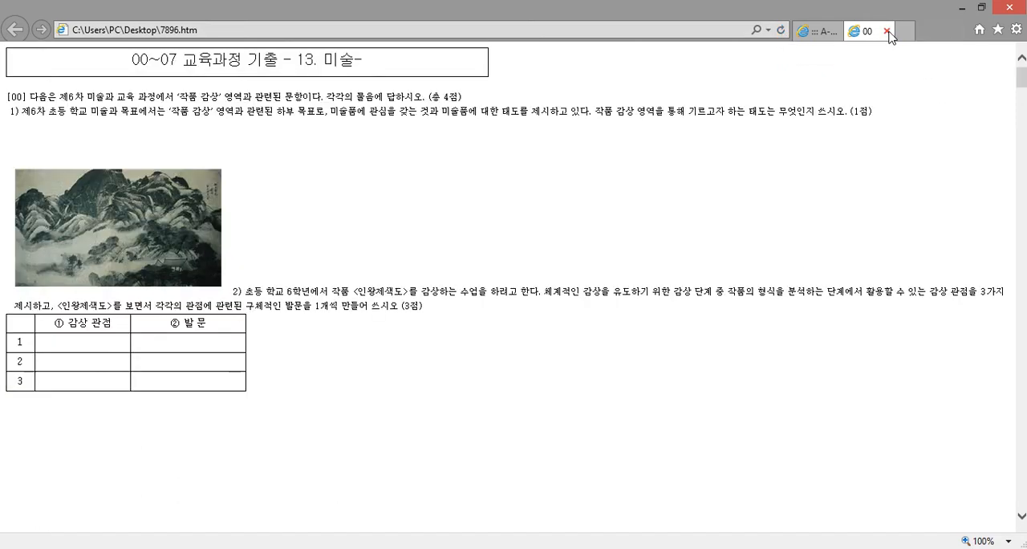
pyautogui.click(887, 31)
pyautogui.click(962, 7)
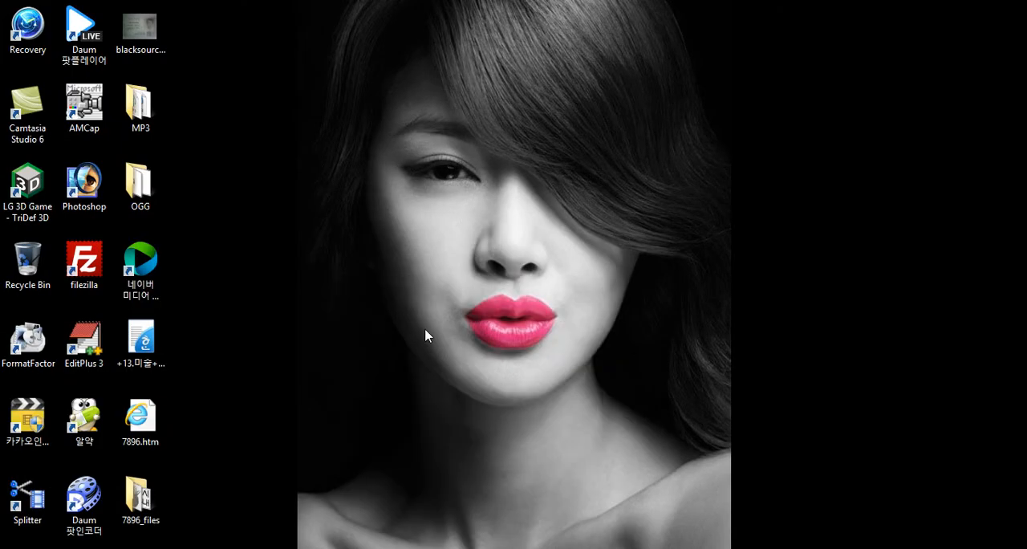
# Reopen 7896.htm from the desktop, refresh it and check the landscape painting's file address in its properties
pyautogui.doubleClick(140, 419)
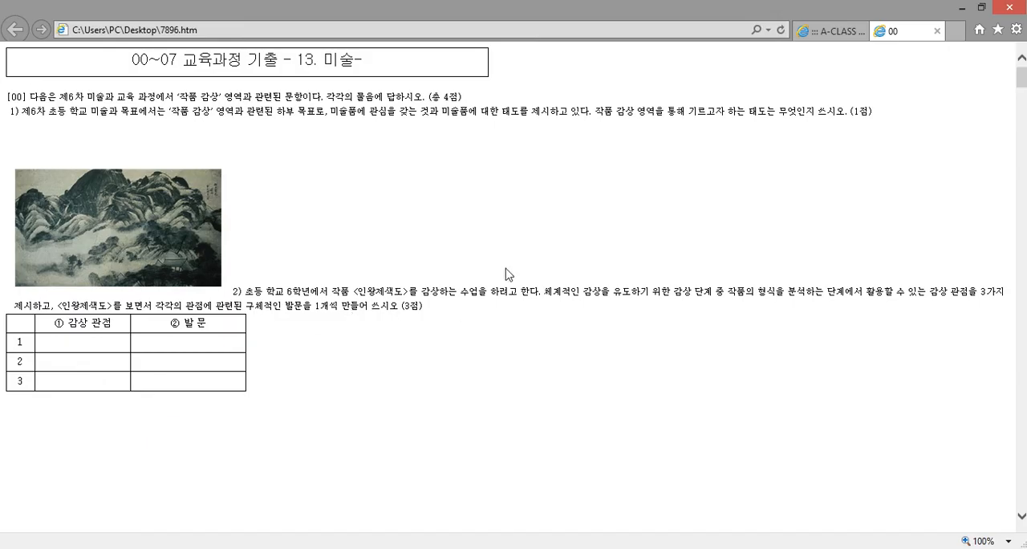
pyautogui.click(780, 32)
pyautogui.rightClick(117, 200)
pyautogui.click(193, 539)
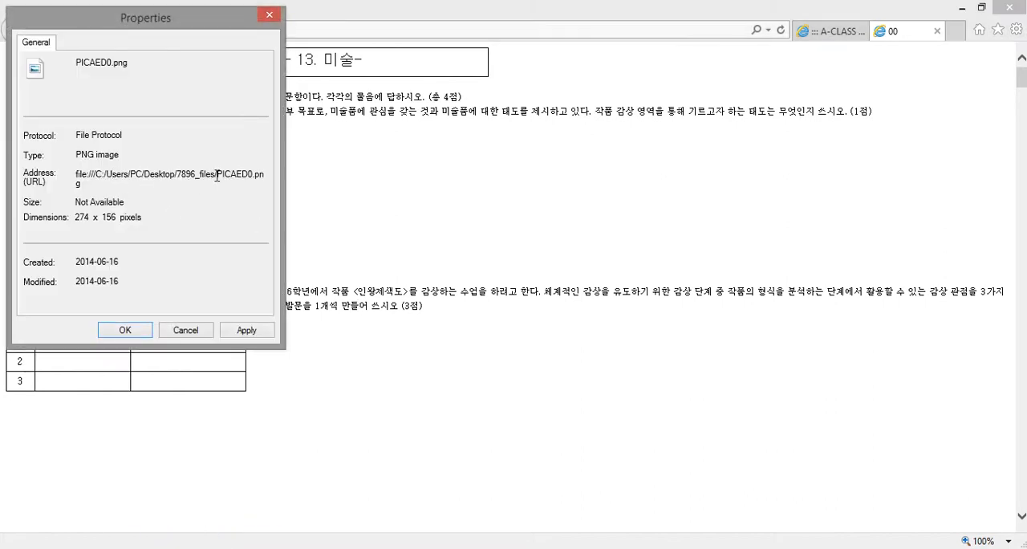
# Check the 7896_files folder path in the image's file address, then close the properties and the browser
pyautogui.moveTo(145, 173); pyautogui.dragTo(211, 173)
pyautogui.click(215, 174)
pyautogui.click(137, 331)
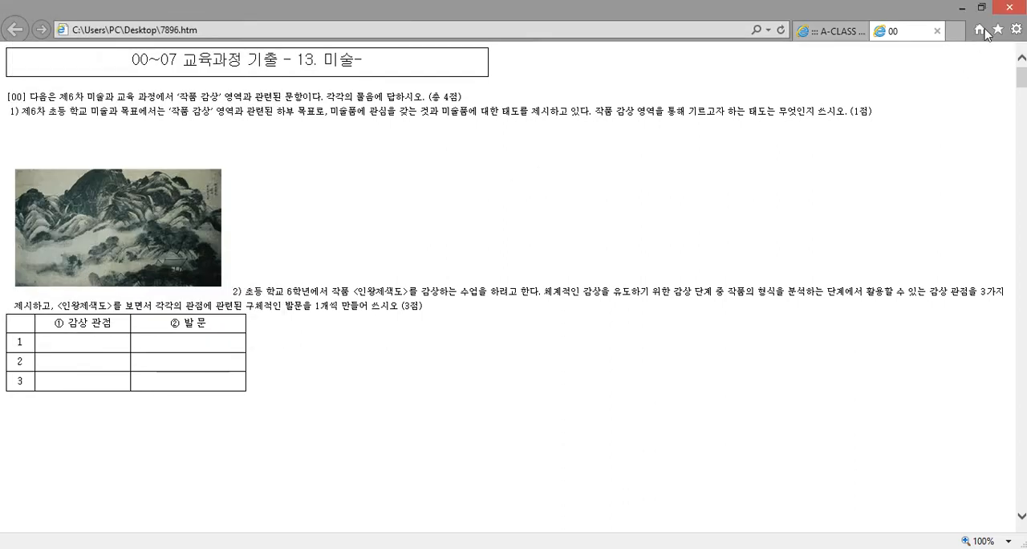
pyautogui.click(1009, 7)
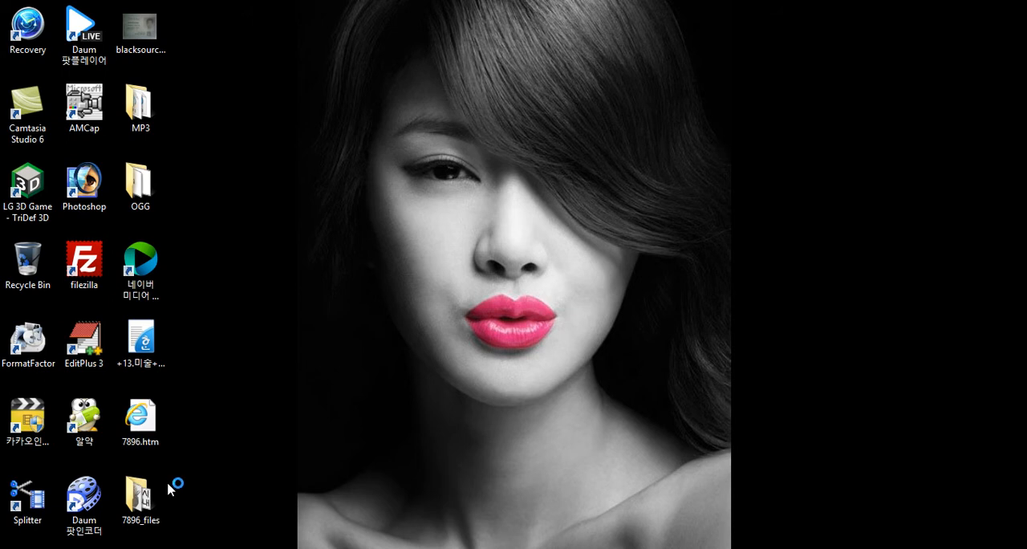
# Compress all the PNG images in the 7896_files folder into 7896_files.zip in that same folder with ALZip
pyautogui.doubleClick(138, 499)
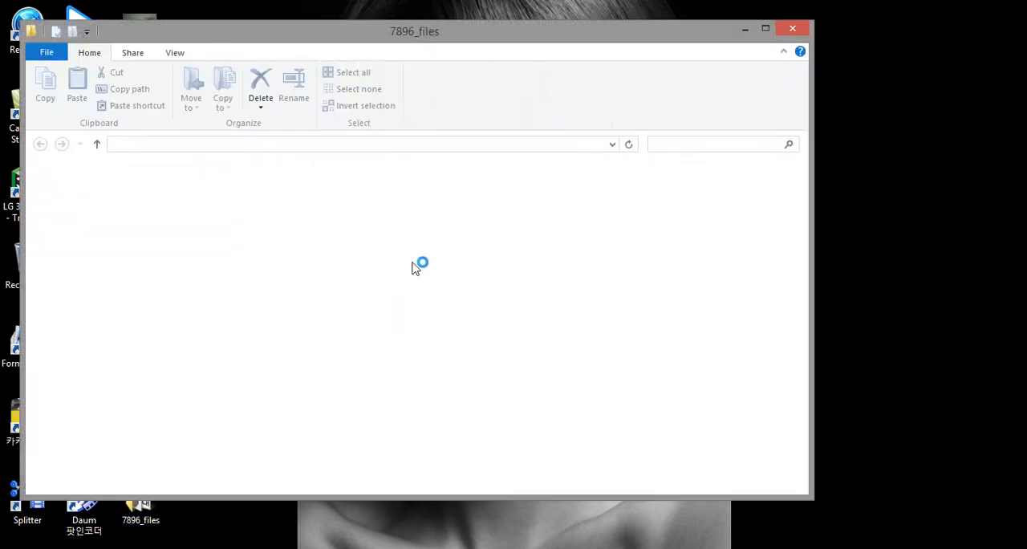
pyautogui.moveTo(346, 341); pyautogui.dragTo(250, 192)
pyautogui.rightClick(251, 193)
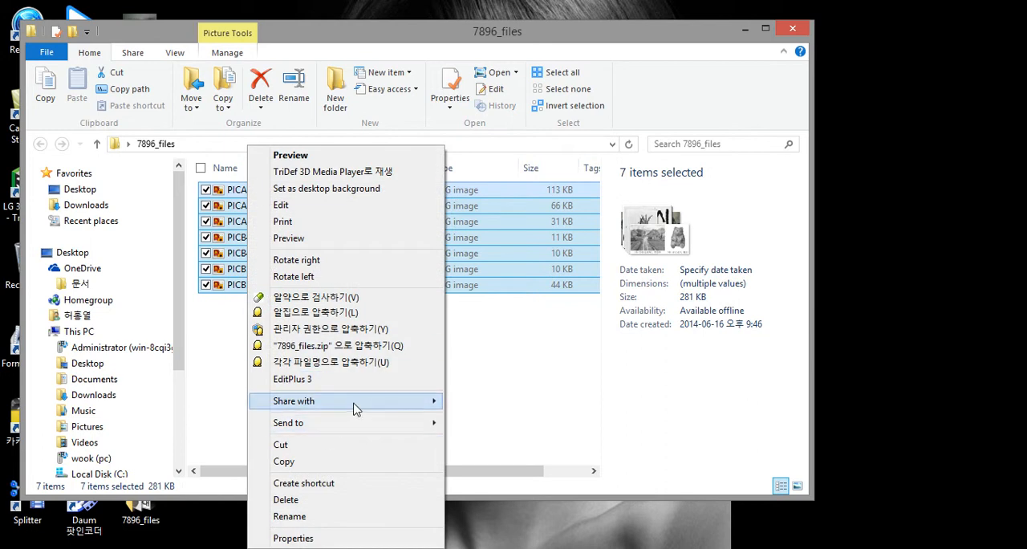
pyautogui.click(313, 316)
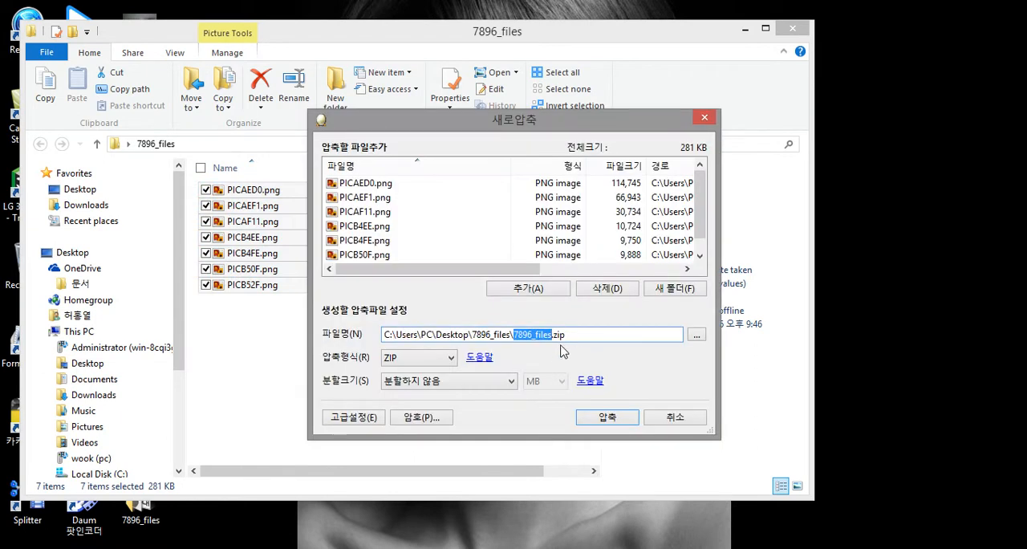
pyautogui.click(526, 336)
pyautogui.moveTo(514, 335); pyautogui.dragTo(534, 336)
pyautogui.click(610, 418)
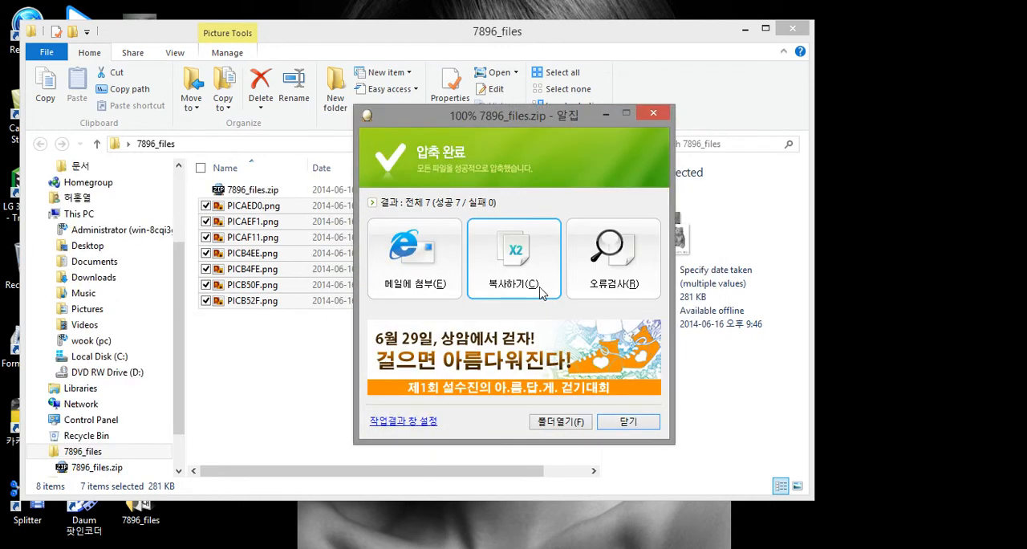
pyautogui.click(627, 425)
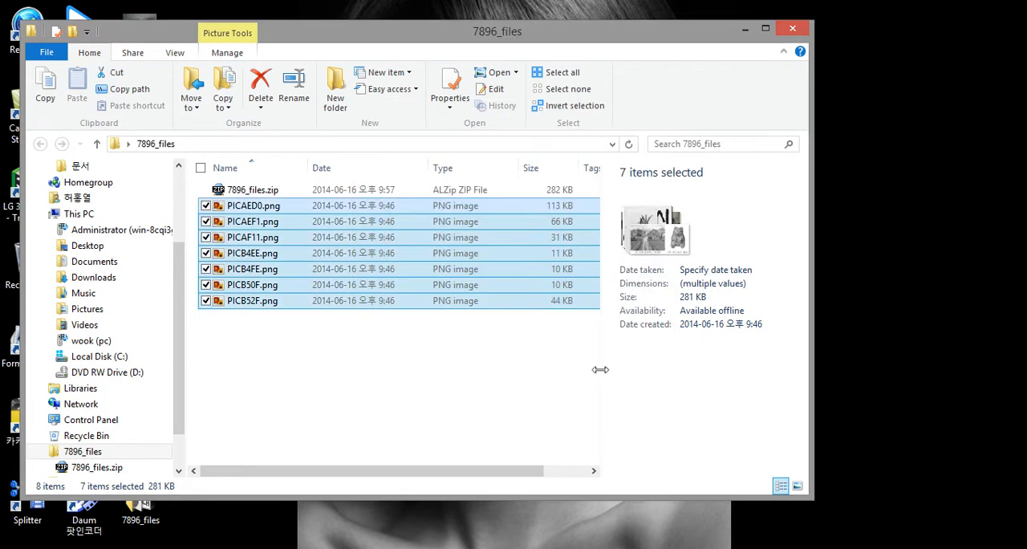
# Select 7896_files.zip, minimize the folder window and move 7896.htm and the 7896_files folder to an empty area of the desktop
pyautogui.click(256, 191)
pyautogui.click(746, 33)
pyautogui.moveTo(225, 532); pyautogui.dragTo(609, 180)
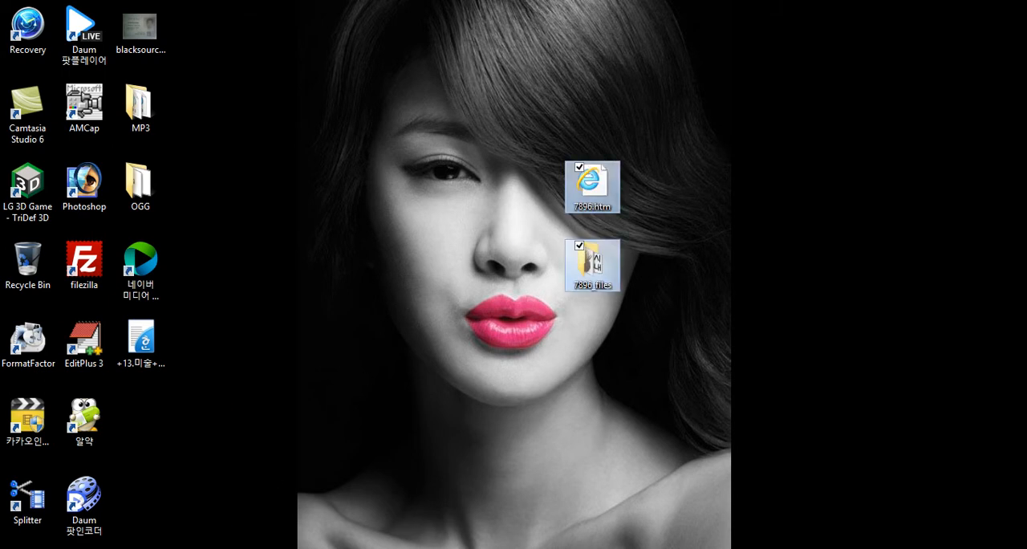
pyautogui.click(110, 547)
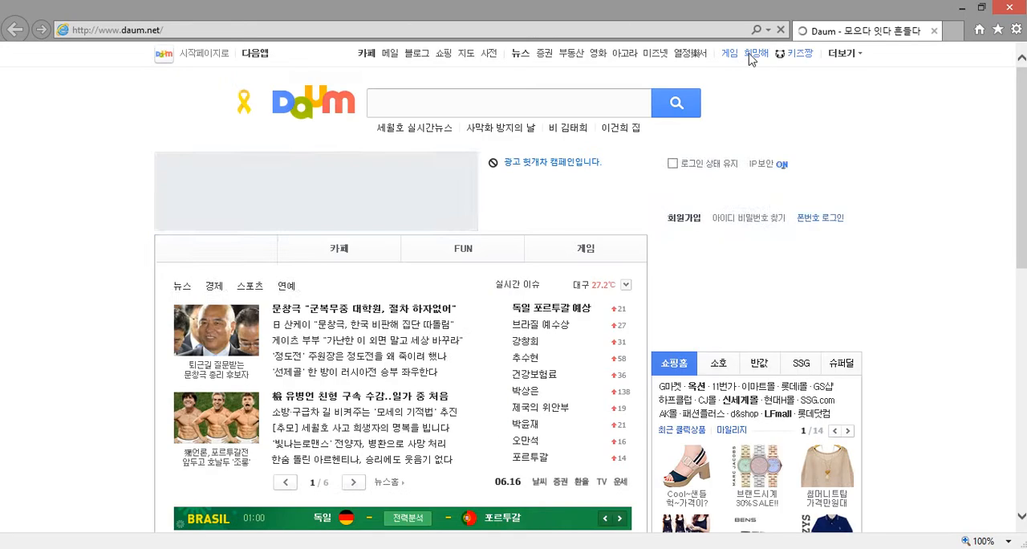
pyautogui.click(769, 31)
pyautogui.click(757, 31)
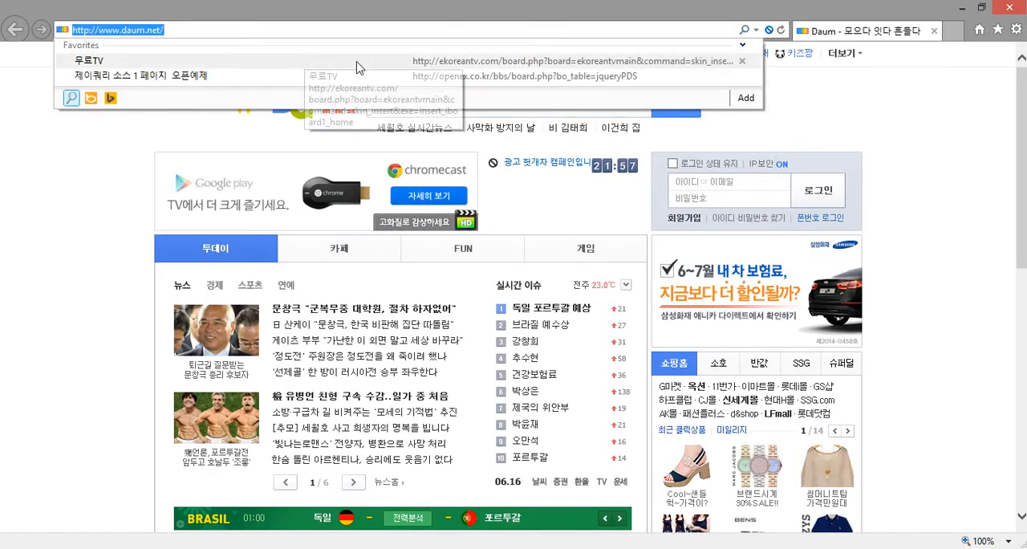
pyautogui.click(122, 30)
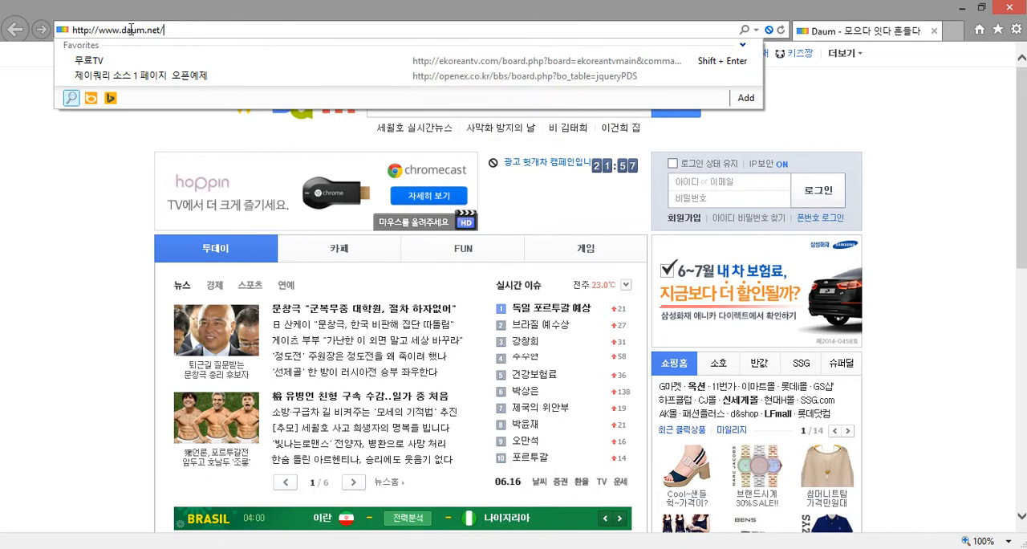
pyautogui.moveTo(119, 30); pyautogui.dragTo(201, 30)
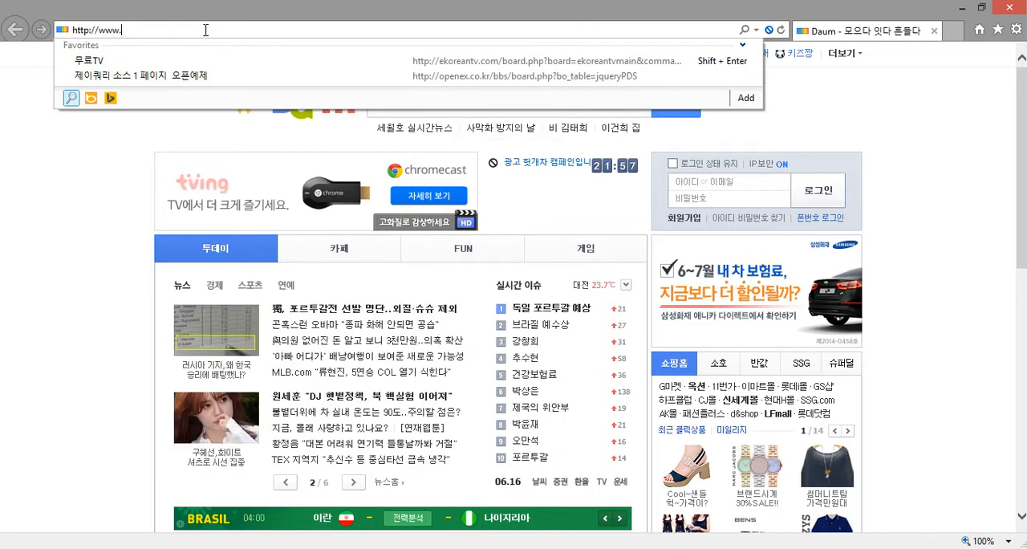
pyautogui.press('BackSpace')
pyautogui.write('rupangstyl')
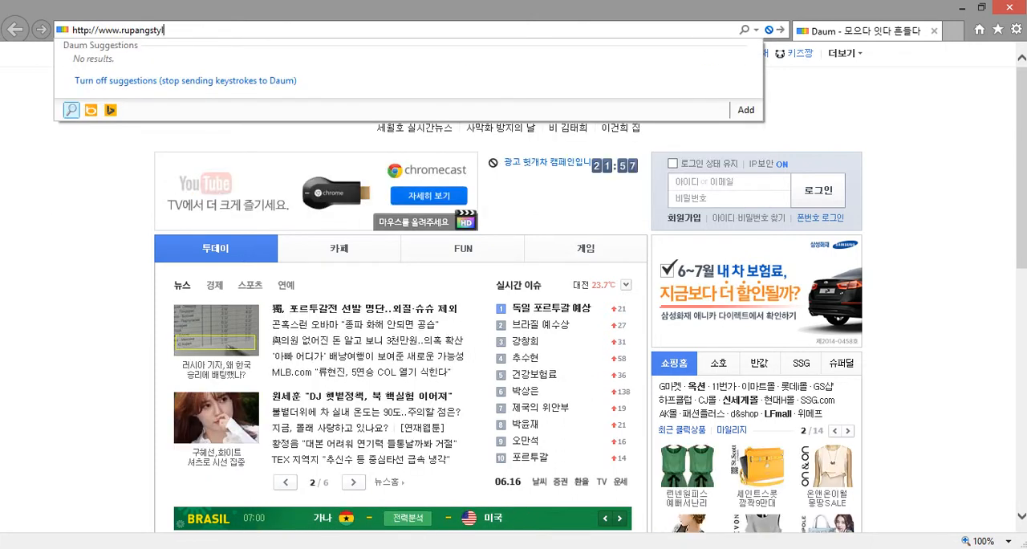
pyautogui.write('e.com/')
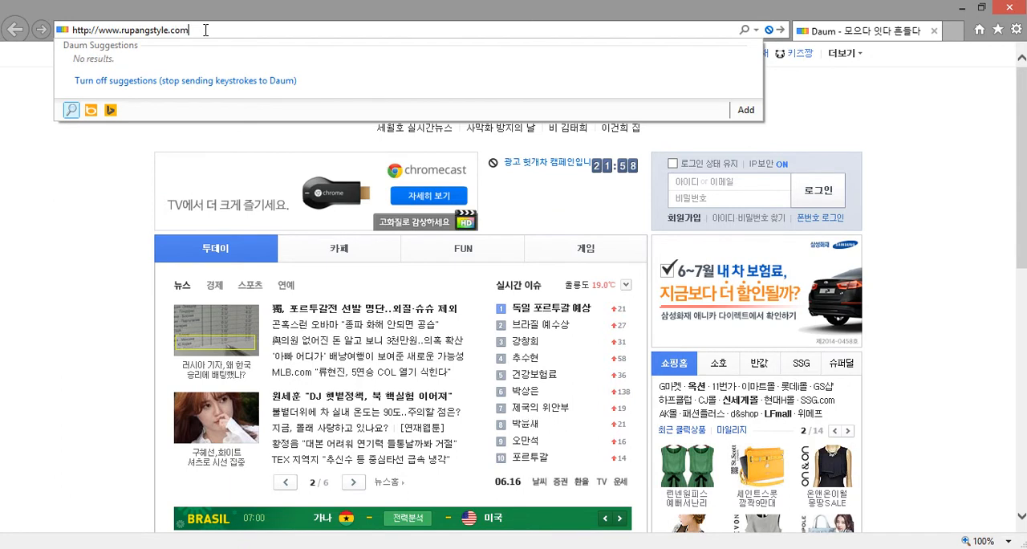
pyautogui.write('pa')
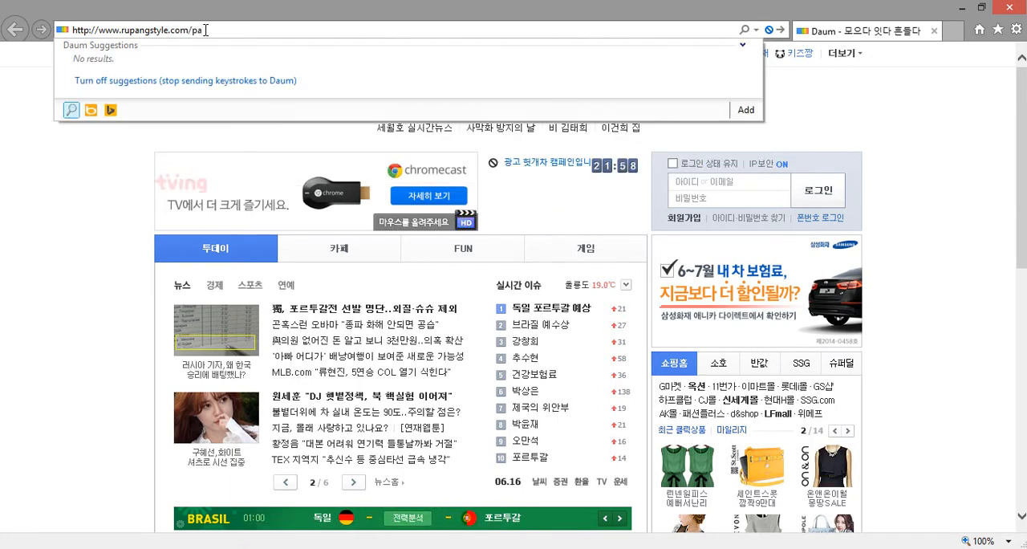
pyautogui.write('class')
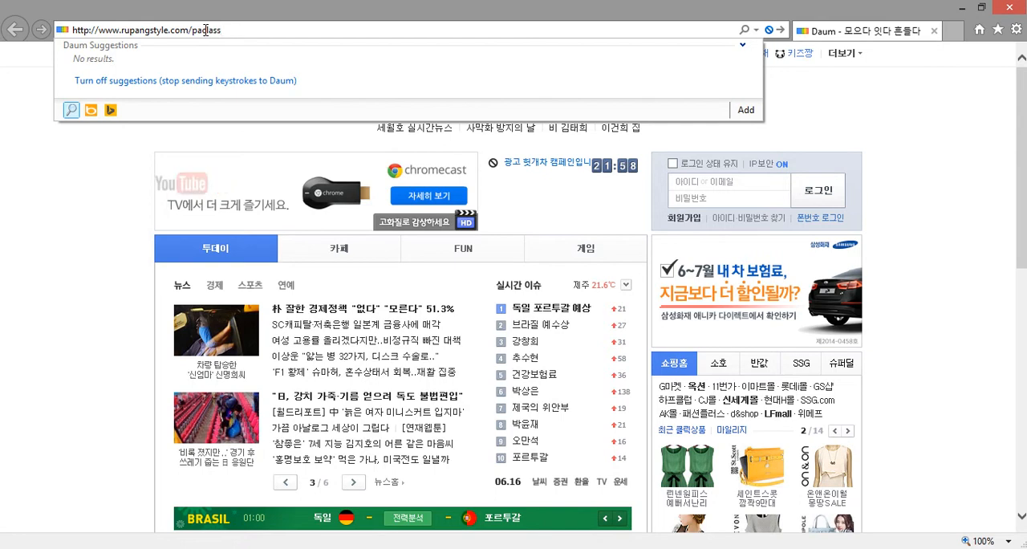
pyautogui.write('/admin/')
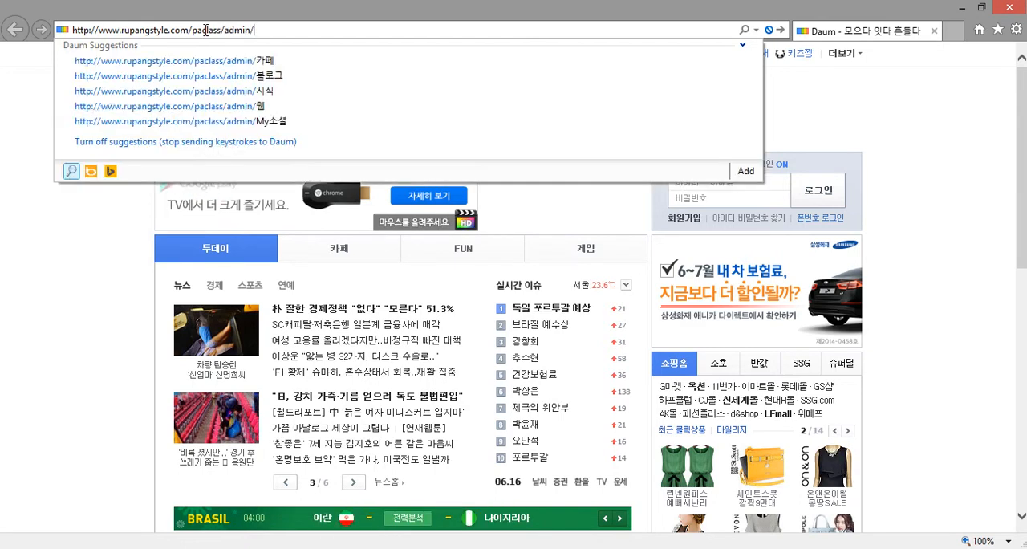
pyautogui.write('index.html')
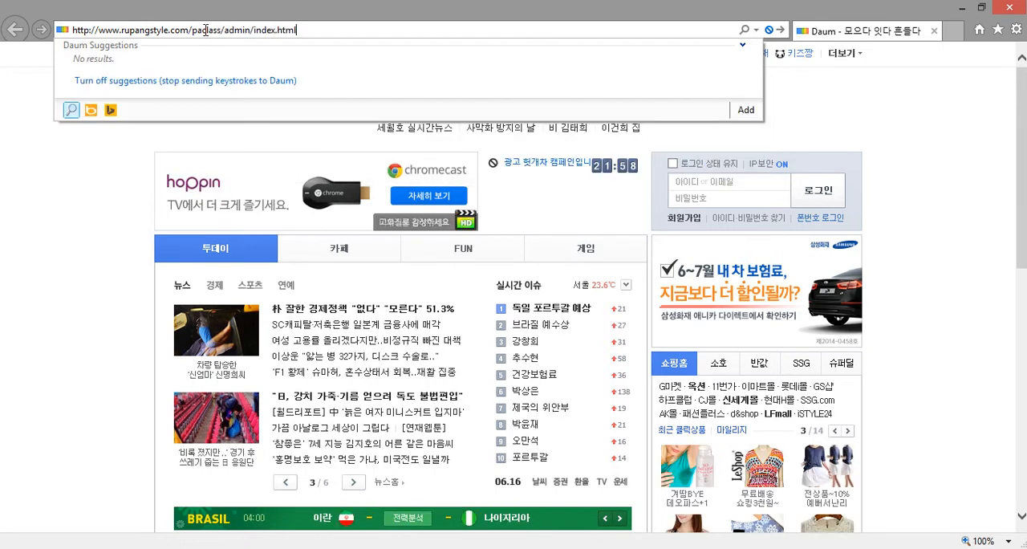
pyautogui.press('Return')
# Correct the folder name in the web address to payclass and load the A-CLASS admin page
pyautogui.click(192, 31)
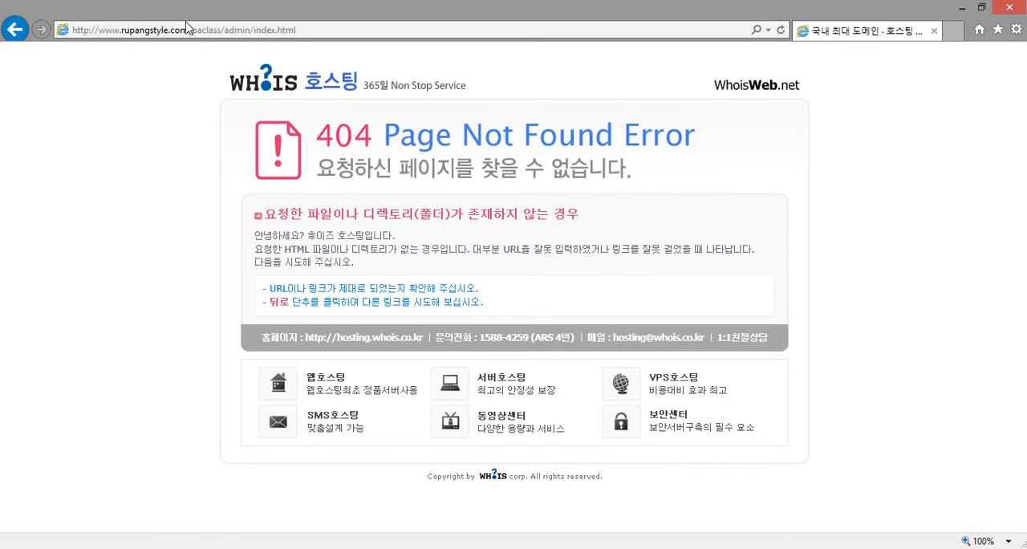
pyautogui.click(150, 32)
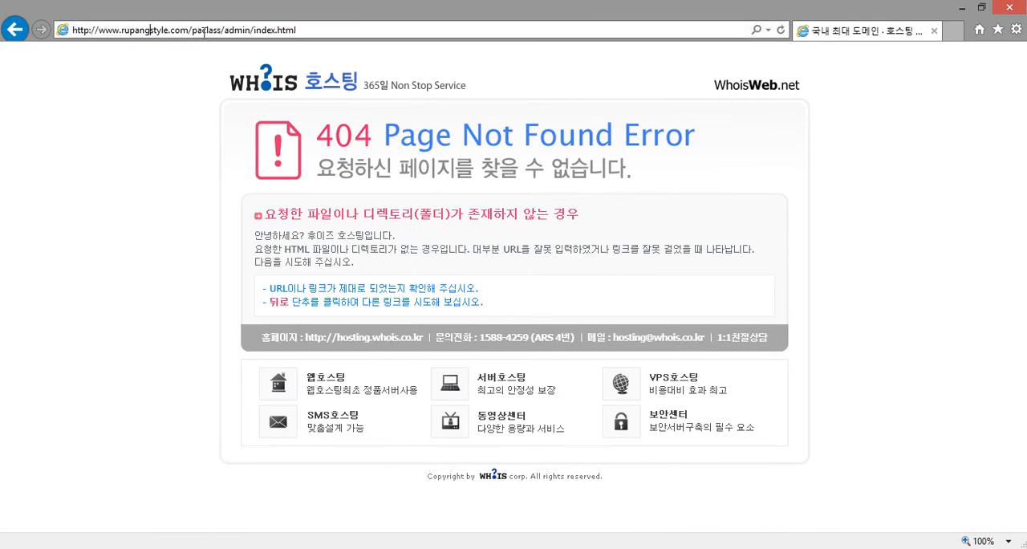
pyautogui.write('y')
pyautogui.press('Return')
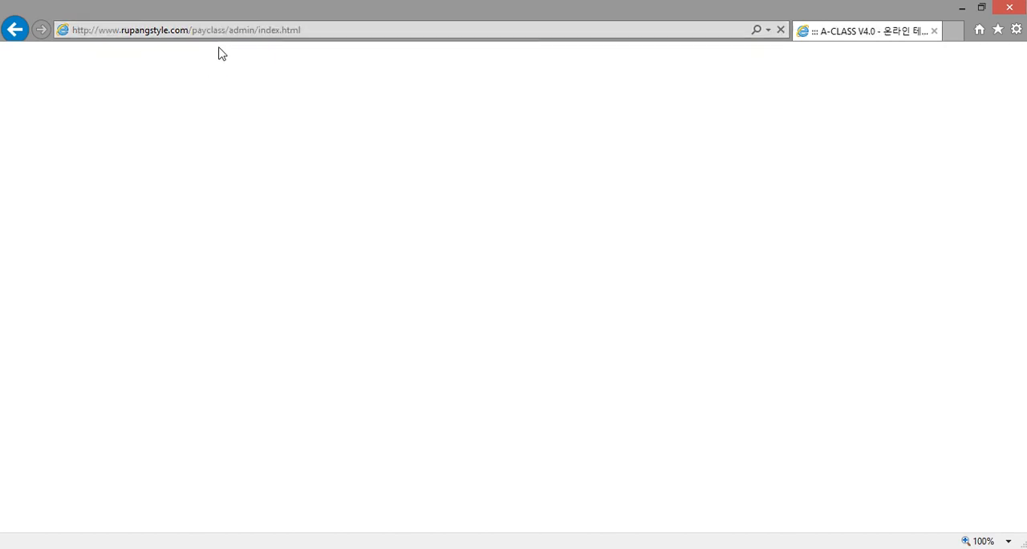
# Choose 최고관리자 as the administrator type and begin filling in the login ID
pyautogui.click(459, 245)
pyautogui.click(468, 279)
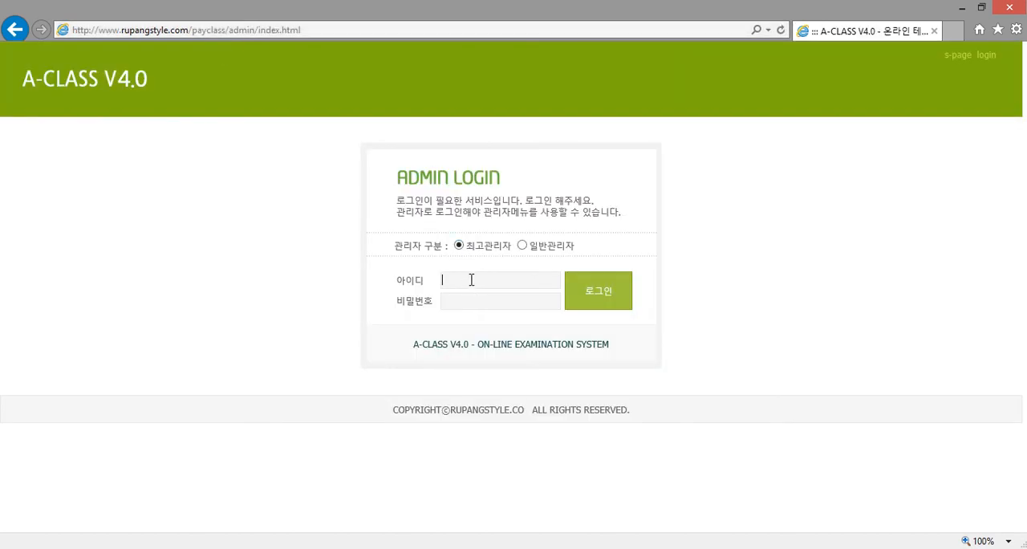
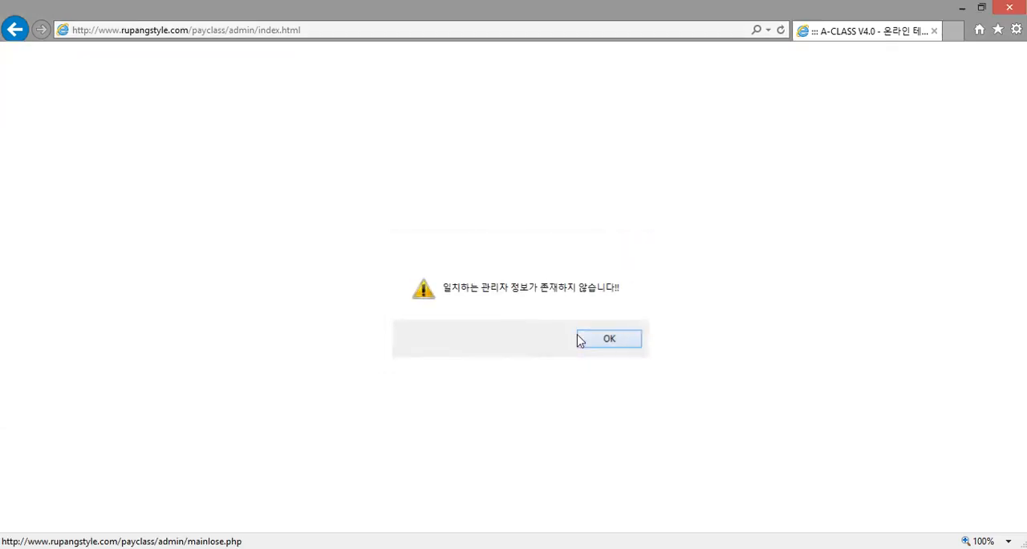
# Log in to the A-CLASS admin as 최고관리자 with the login ID admin and the account password
pyautogui.click(460, 246)
pyautogui.click(464, 279)
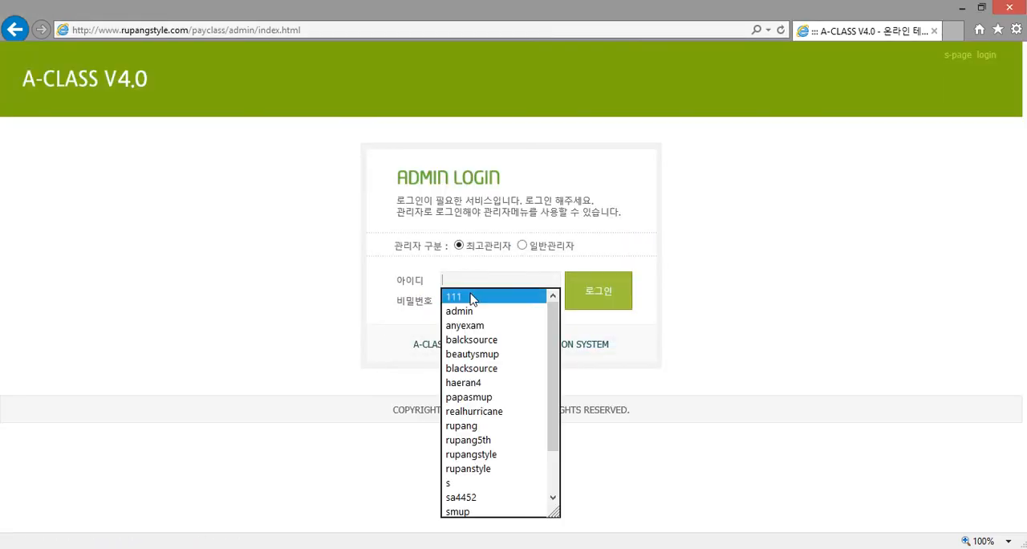
pyautogui.click(471, 311)
pyautogui.moveTo(494, 302); pyautogui.dragTo(394, 307)
pyautogui.write('●')
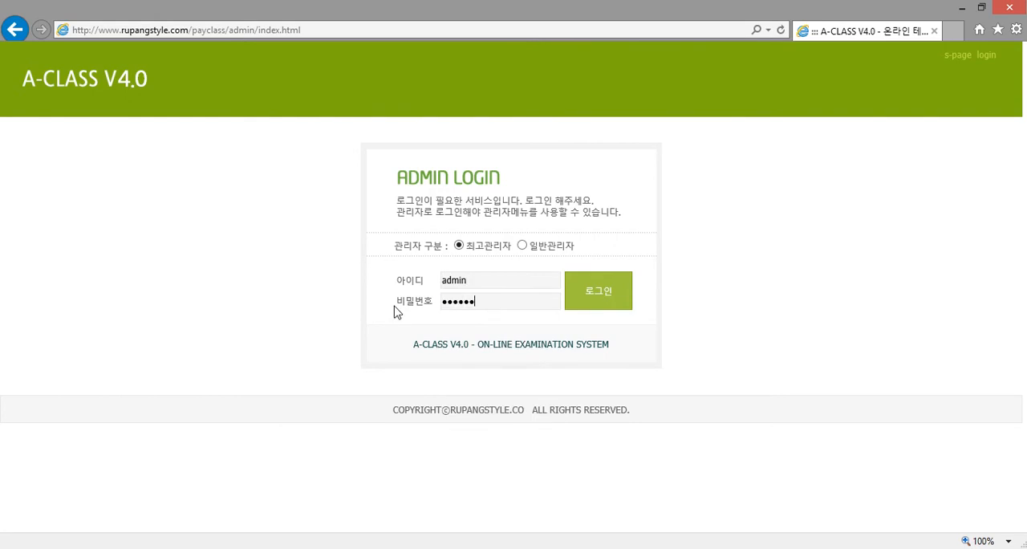
pyautogui.write('●●●●●')
pyautogui.press('Return')
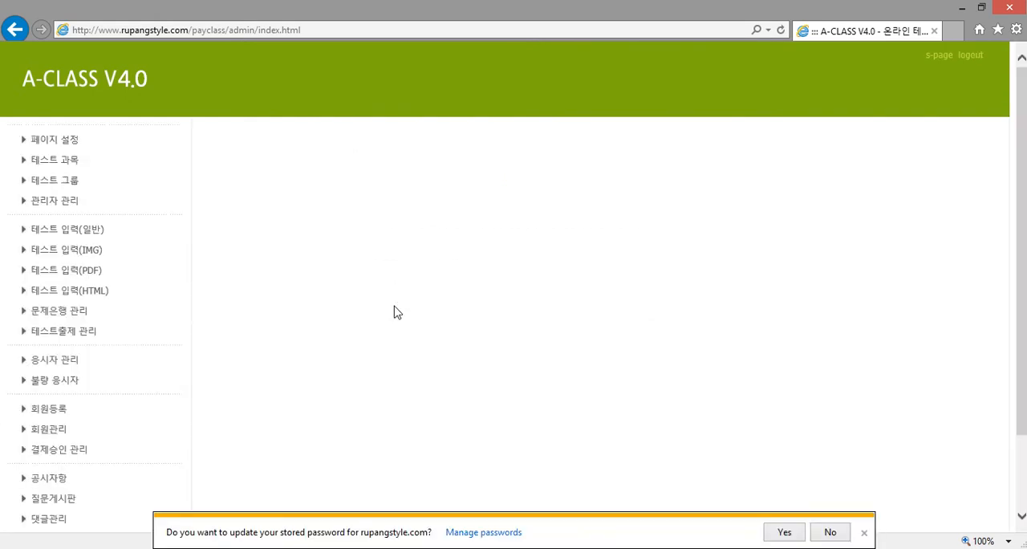
# Open the question-entry page of the 2010 경찰대학교 수리영역 기출문제 - HTML test, view the HTML #01 file chooser and cancel it
pyautogui.click(87, 334)
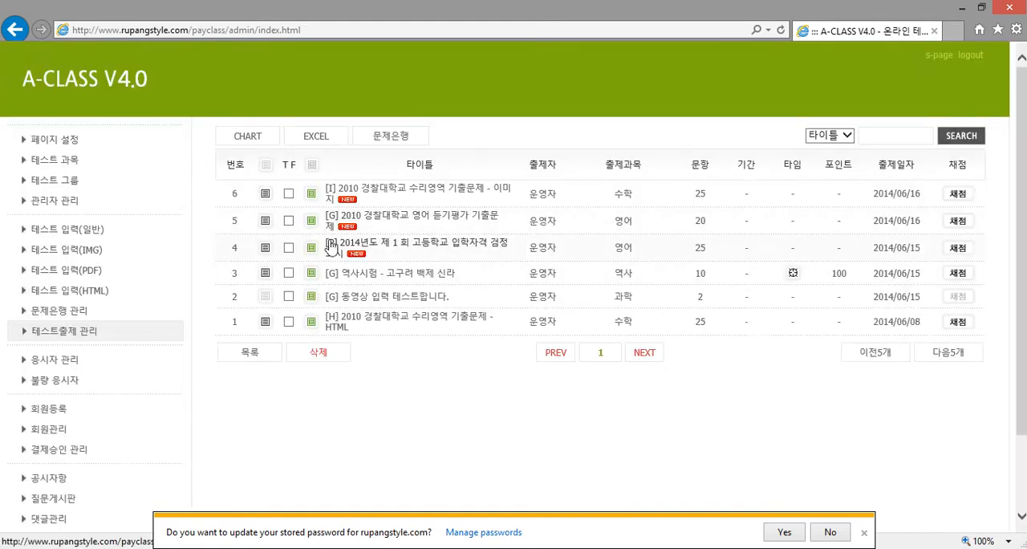
pyautogui.click(312, 324)
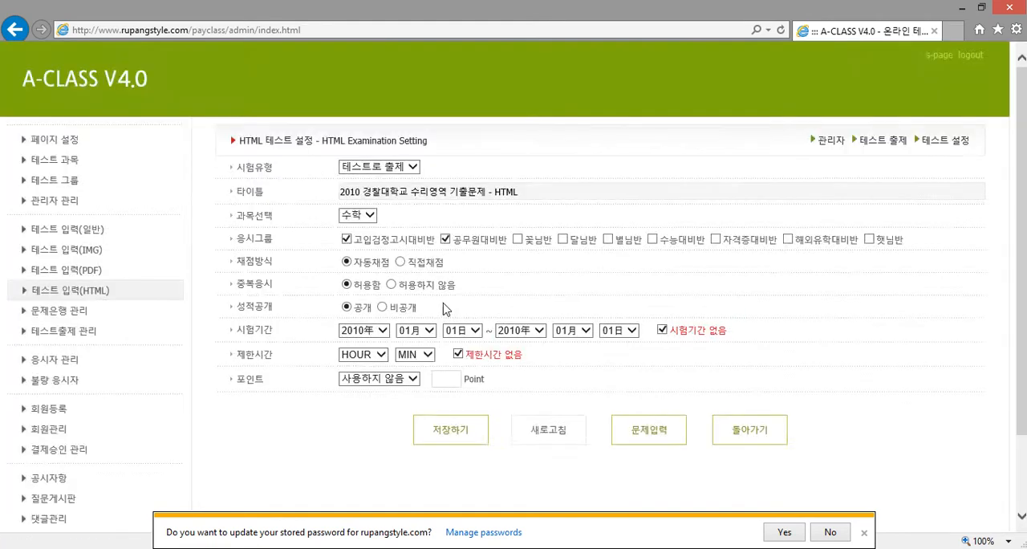
pyautogui.scroll(-3, 482, 321)
pyautogui.click(655, 343)
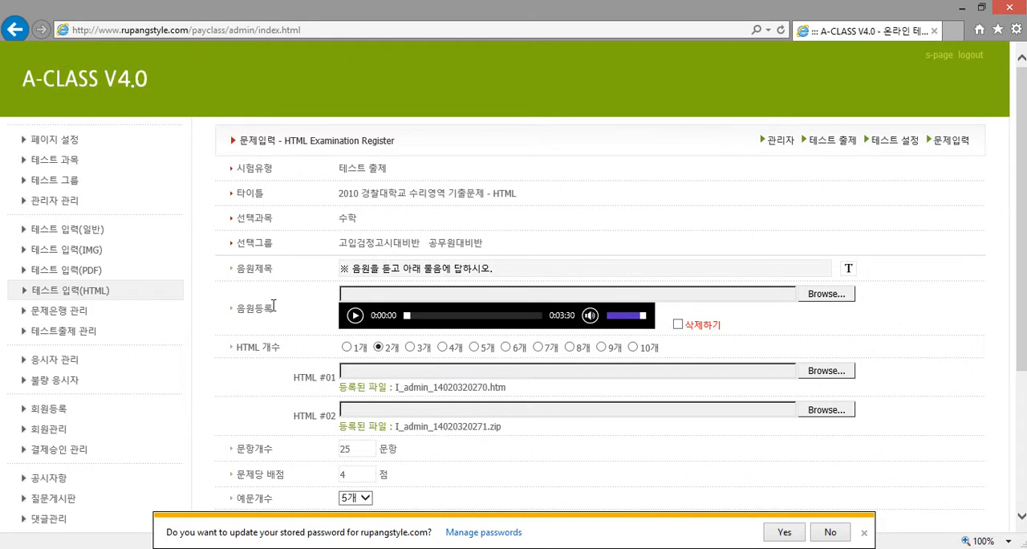
pyautogui.scroll(-3, 273, 303)
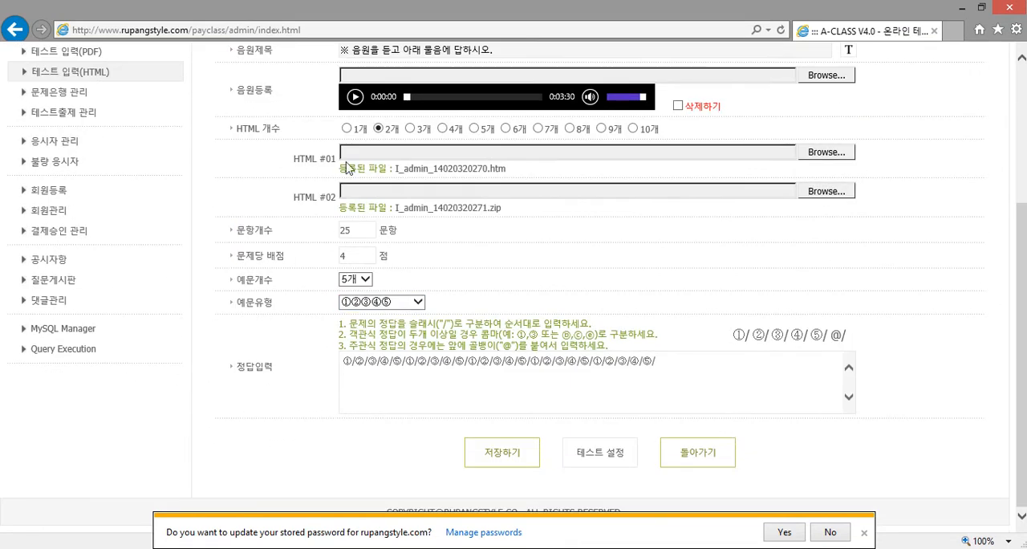
pyautogui.doubleClick(392, 152)
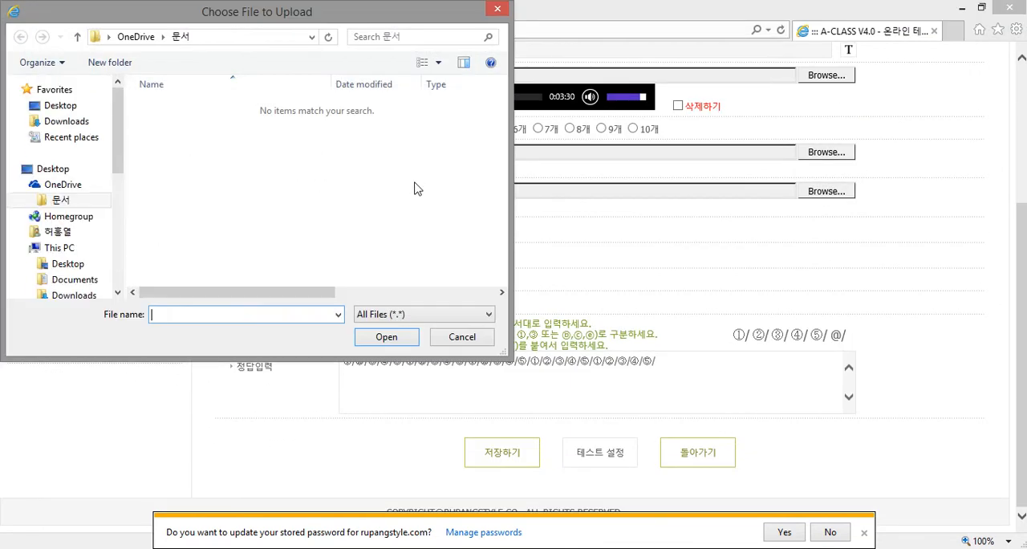
pyautogui.click(463, 338)
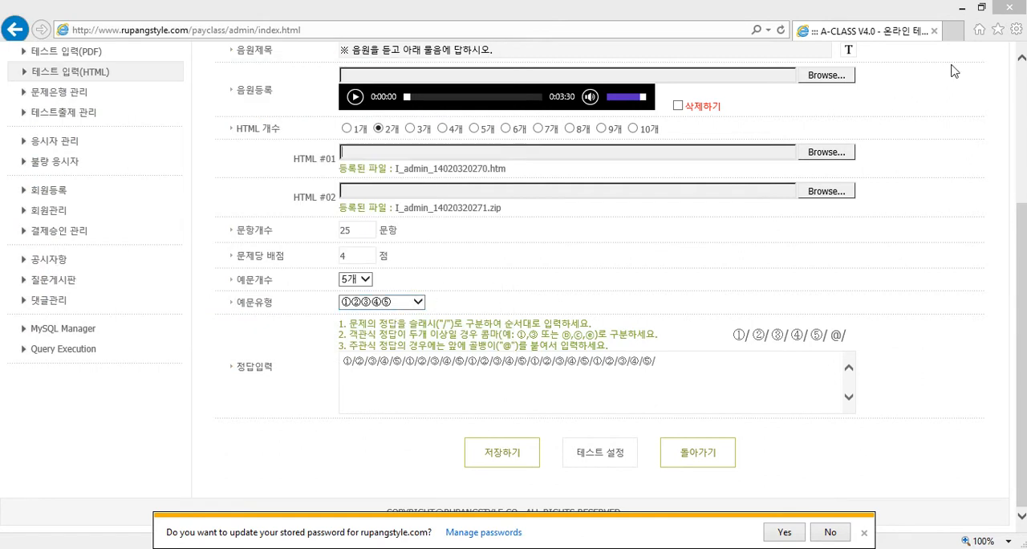
# Minimize the browser, open the 7896_files folder on the desktop, select 7896_files.zip in it and close the folder
pyautogui.click(963, 9)
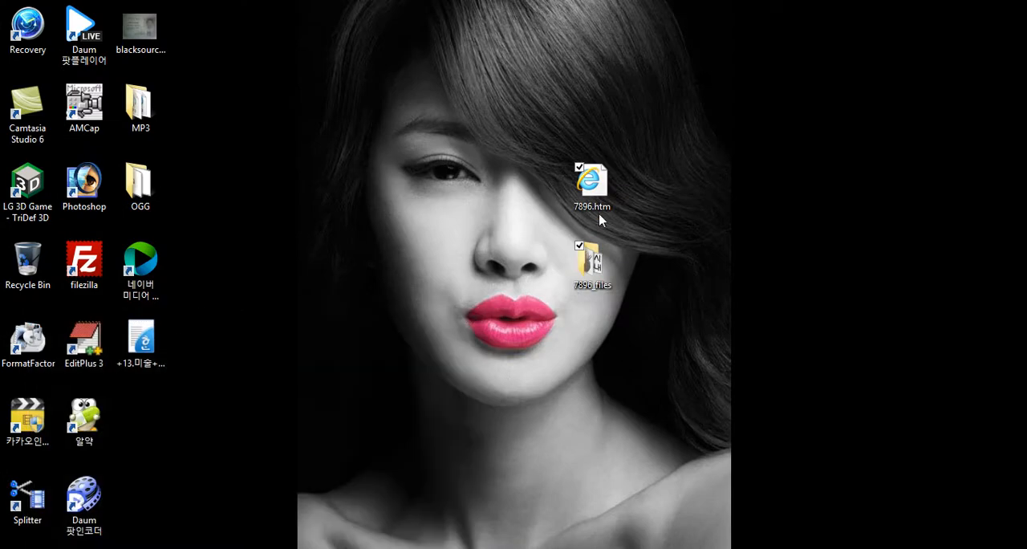
pyautogui.click(600, 202)
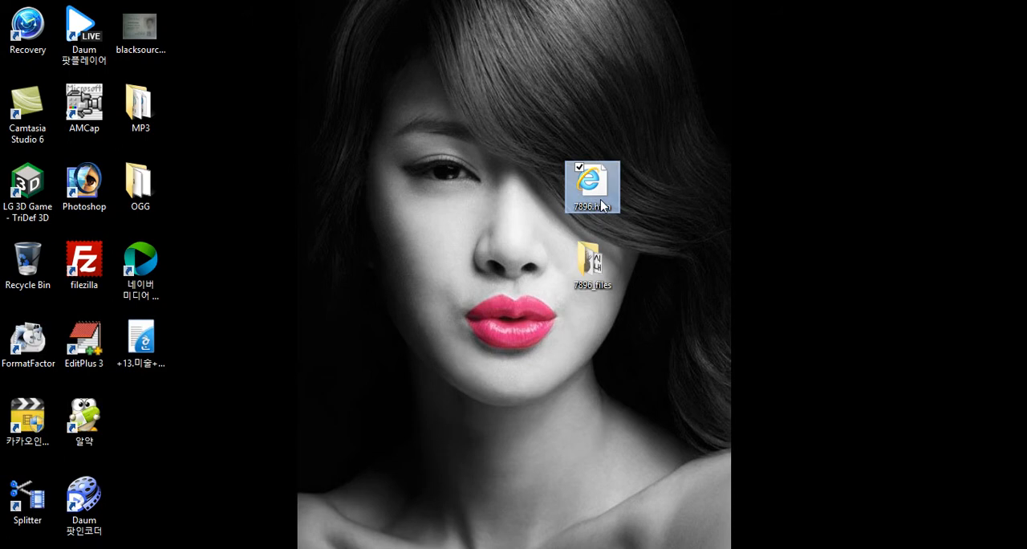
pyautogui.click(601, 261)
pyautogui.doubleClick(596, 270)
pyautogui.click(240, 210)
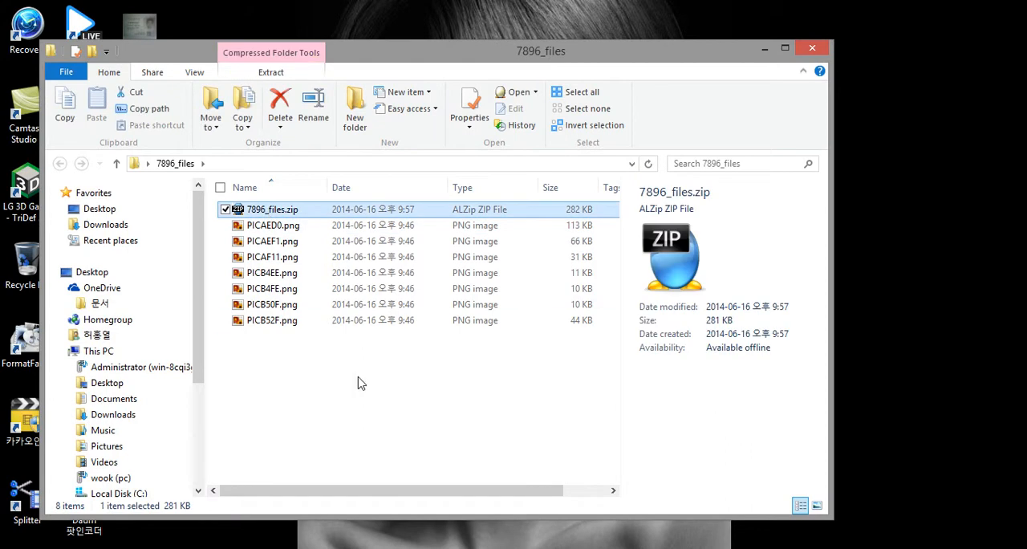
pyautogui.click(813, 49)
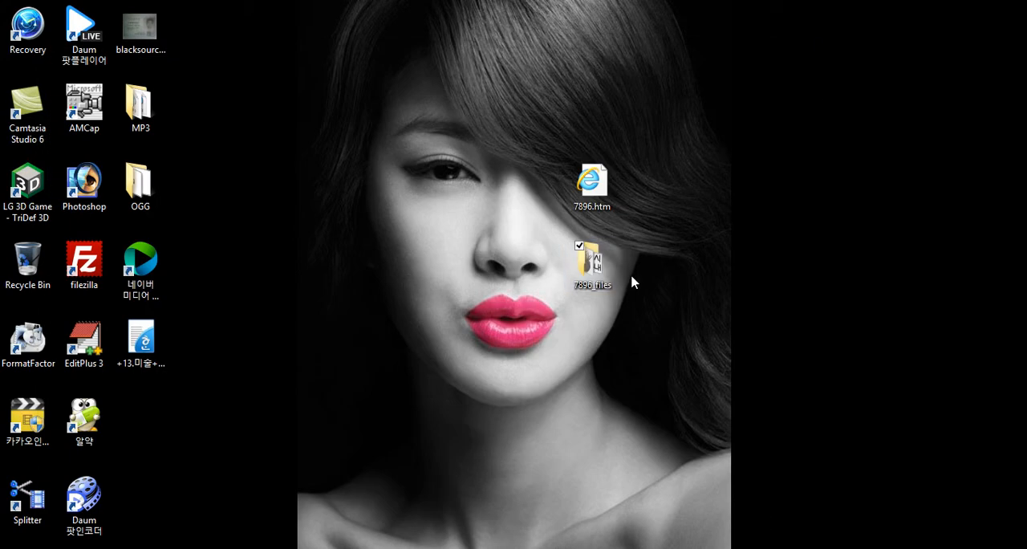
pyautogui.moveTo(529, 118); pyautogui.dragTo(698, 328)
pyautogui.click(372, 200)
pyautogui.moveTo(484, 118); pyautogui.dragTo(636, 327)
pyautogui.click(417, 195)
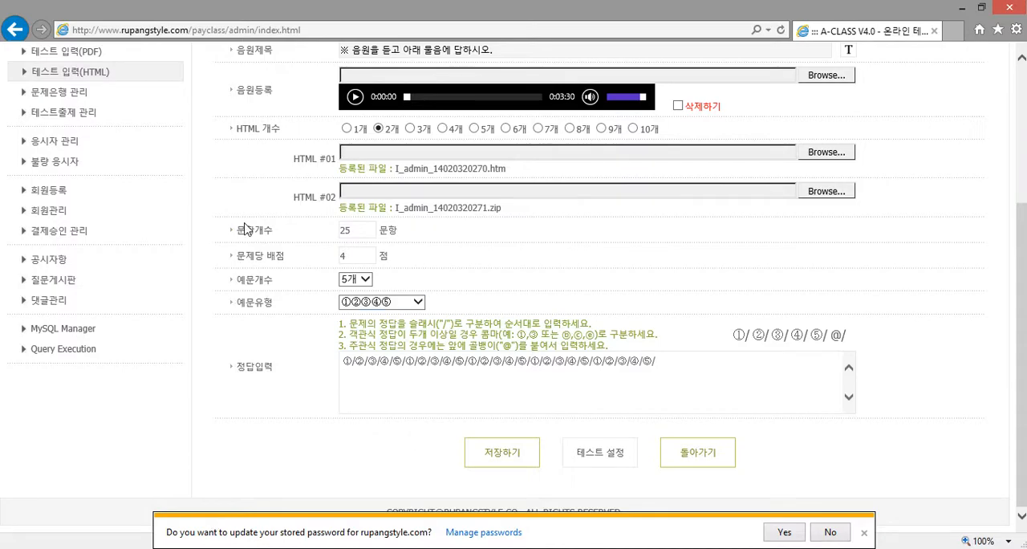
# Open a blank 테스트 입력(HTML) settings form and decline updating the stored site password
pyautogui.scroll(2, 245, 230)
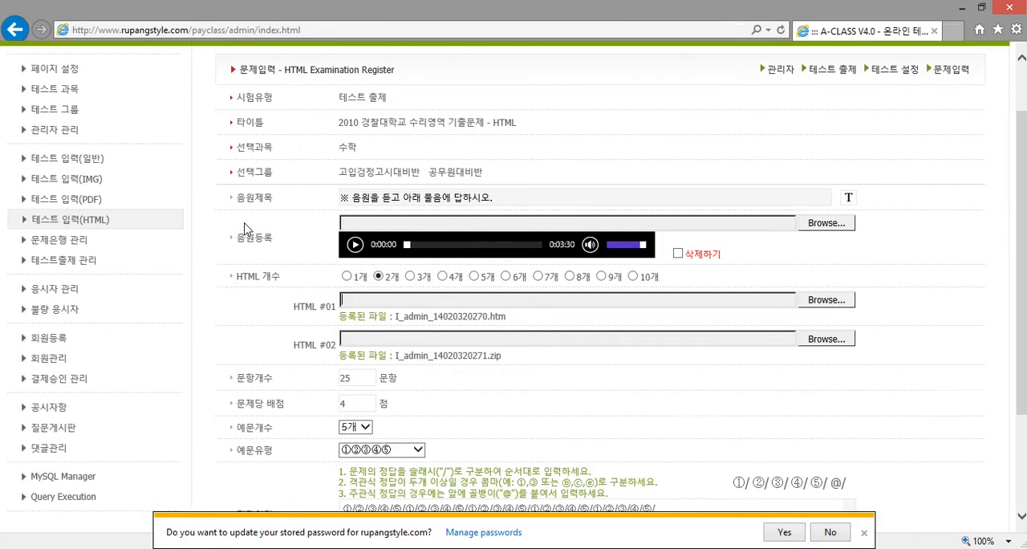
pyautogui.click(86, 225)
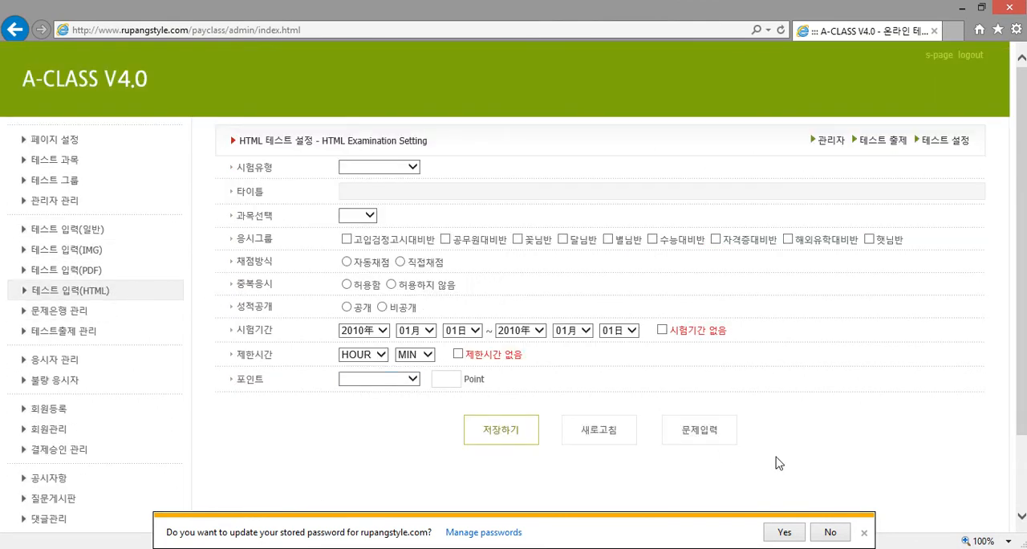
pyautogui.click(831, 532)
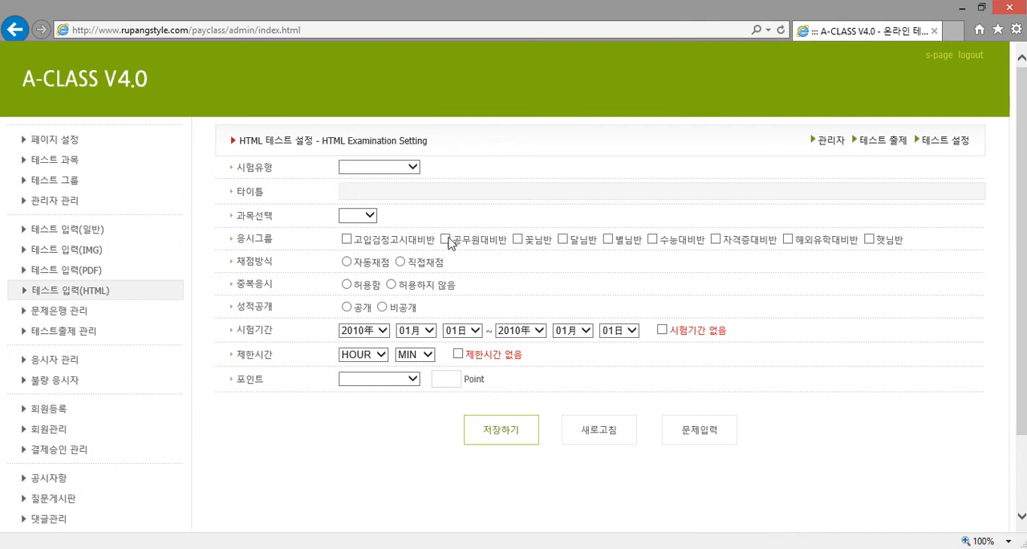
# Reopen the 2010 경찰대학교 수리영역 기출문제 - HTML test from 테스트출제 관리 and view its HTML #01 and #02 file entries
pyautogui.click(80, 331)
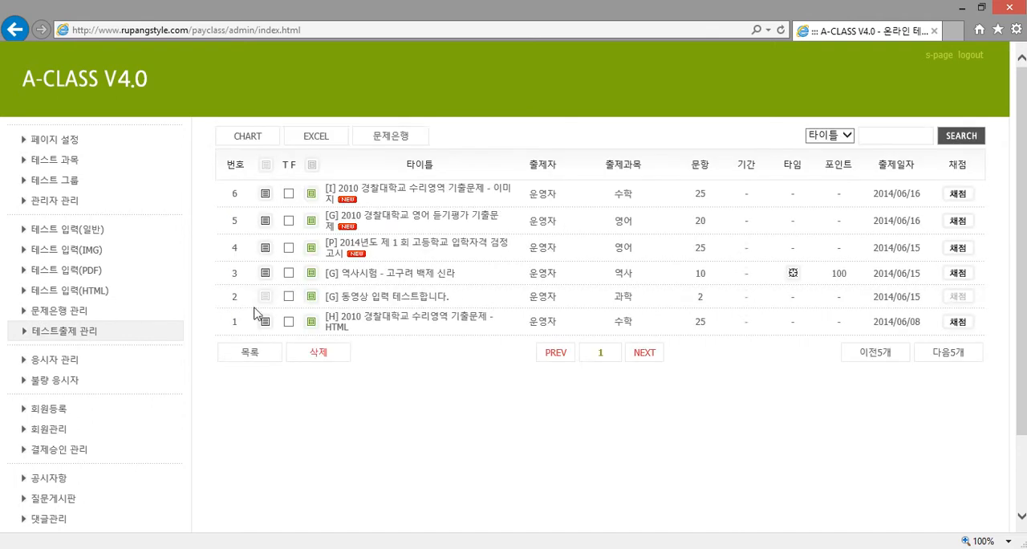
pyautogui.click(312, 322)
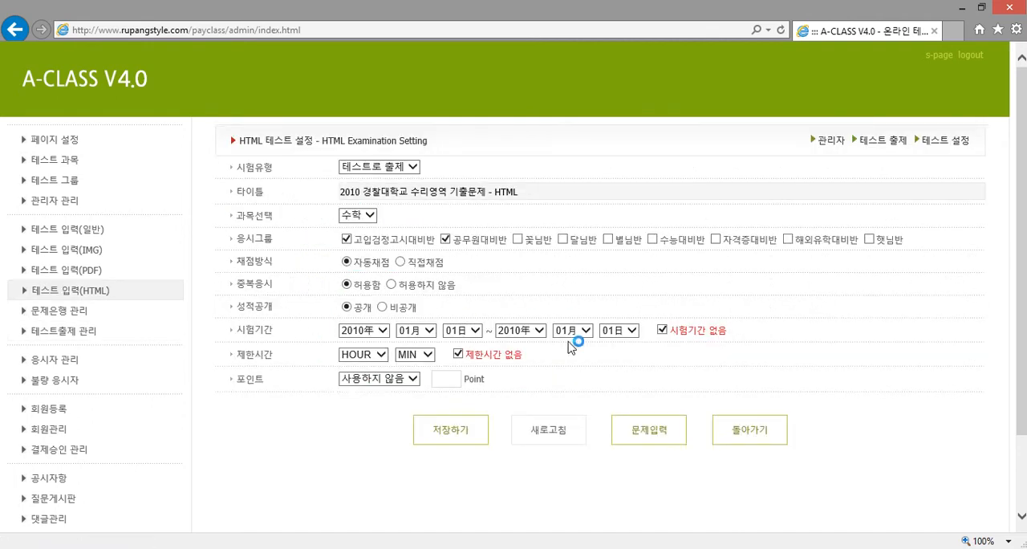
pyautogui.click(653, 436)
pyautogui.scroll(-3, 546, 353)
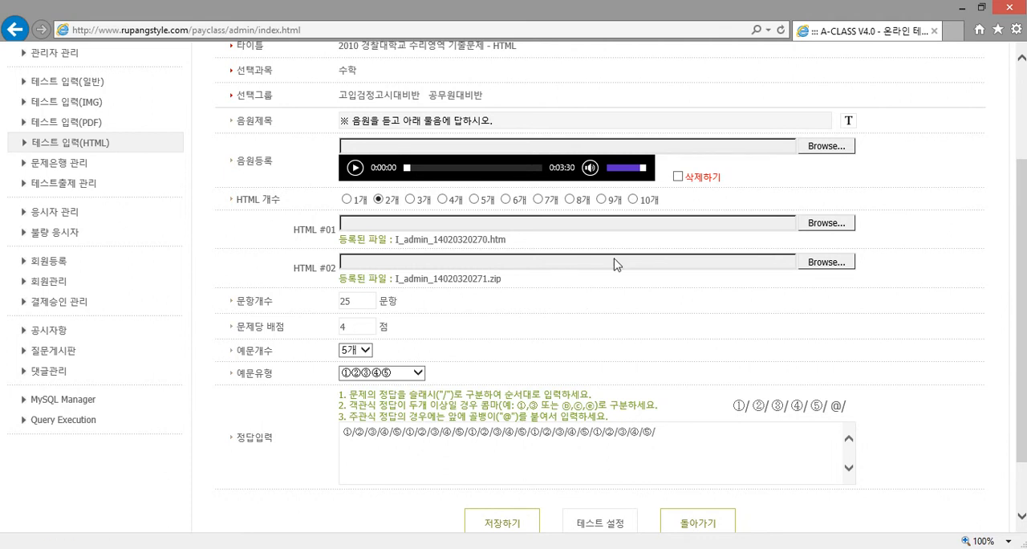
# Minimize the browser, highlight all the PNG images in the desktop folder 7896_files and close the folder
pyautogui.click(963, 8)
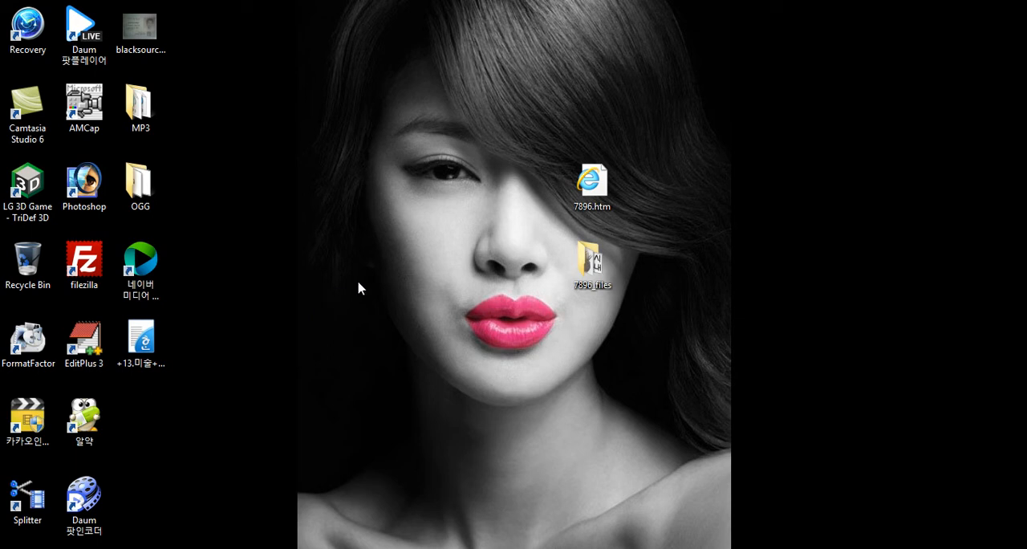
pyautogui.doubleClick(602, 264)
pyautogui.moveTo(342, 398); pyautogui.dragTo(283, 249)
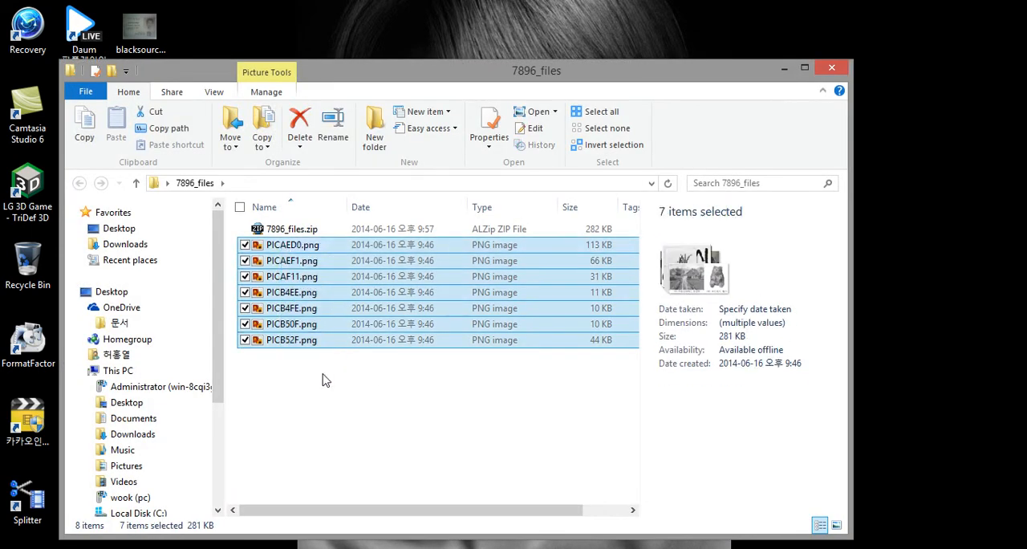
pyautogui.click(321, 374)
pyautogui.click(832, 70)
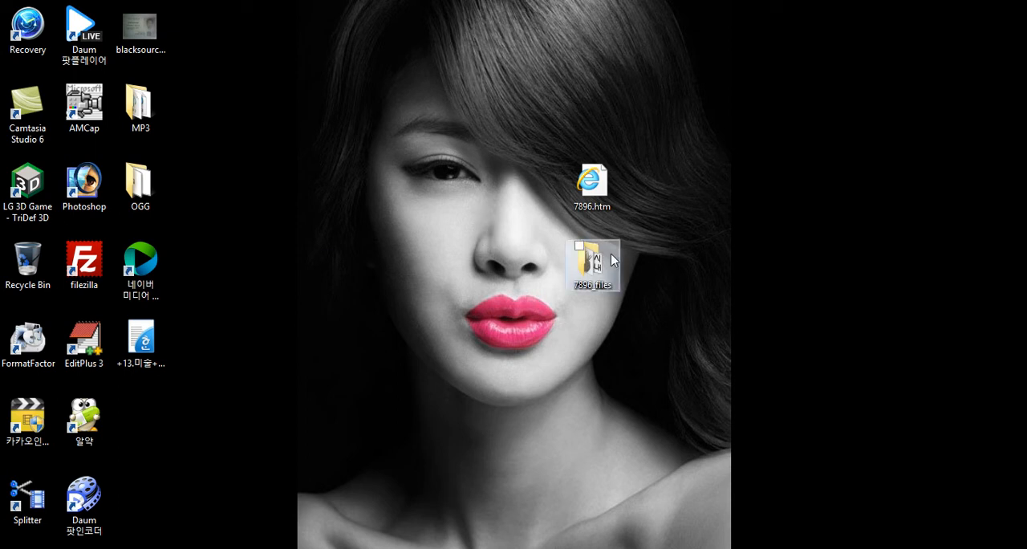
# Open 7896.htm from the desktop, view the context options of its landscape painting and minimize the browser
pyautogui.click(600, 187)
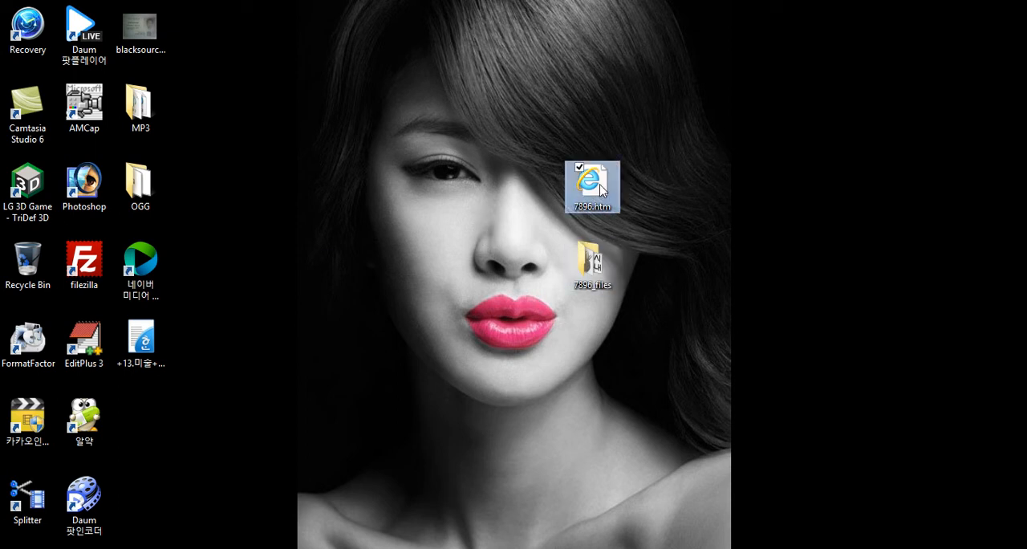
pyautogui.click(591, 285)
pyautogui.click(623, 331)
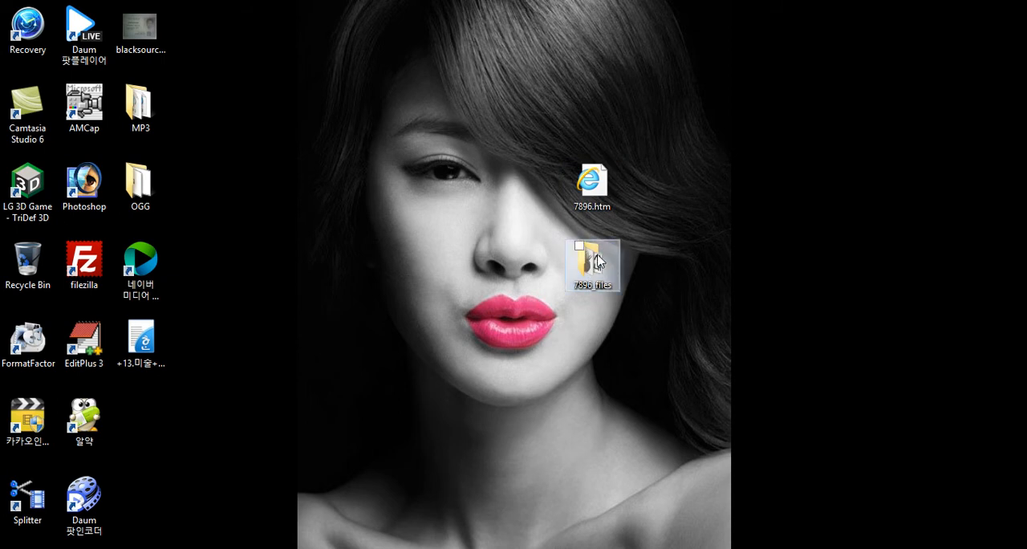
pyautogui.doubleClick(597, 188)
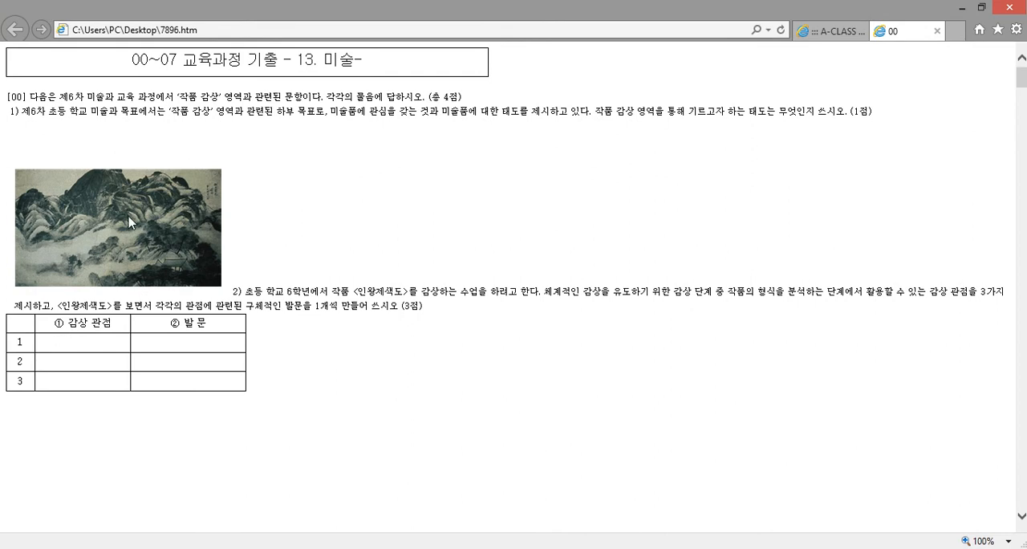
pyautogui.rightClick(189, 226)
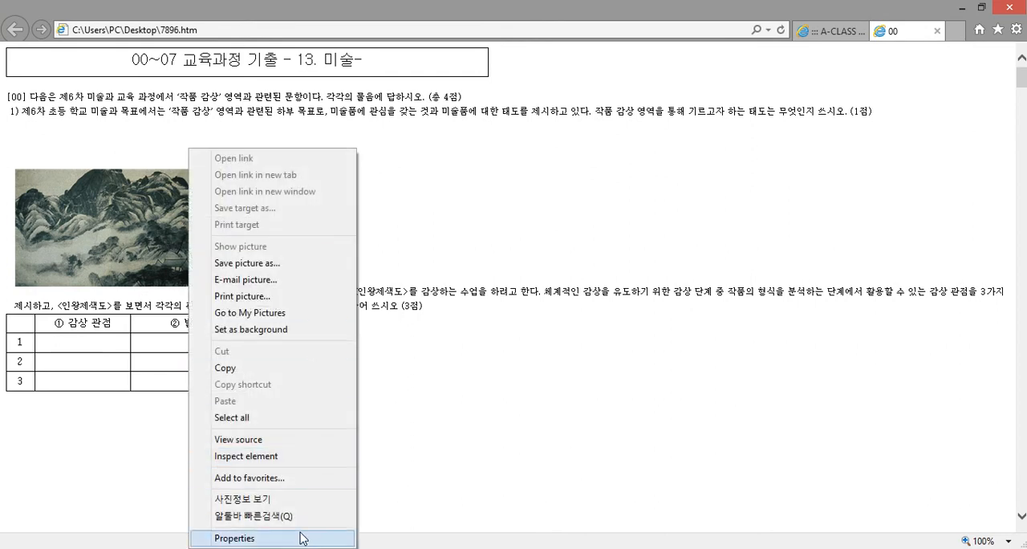
pyautogui.click(615, 222)
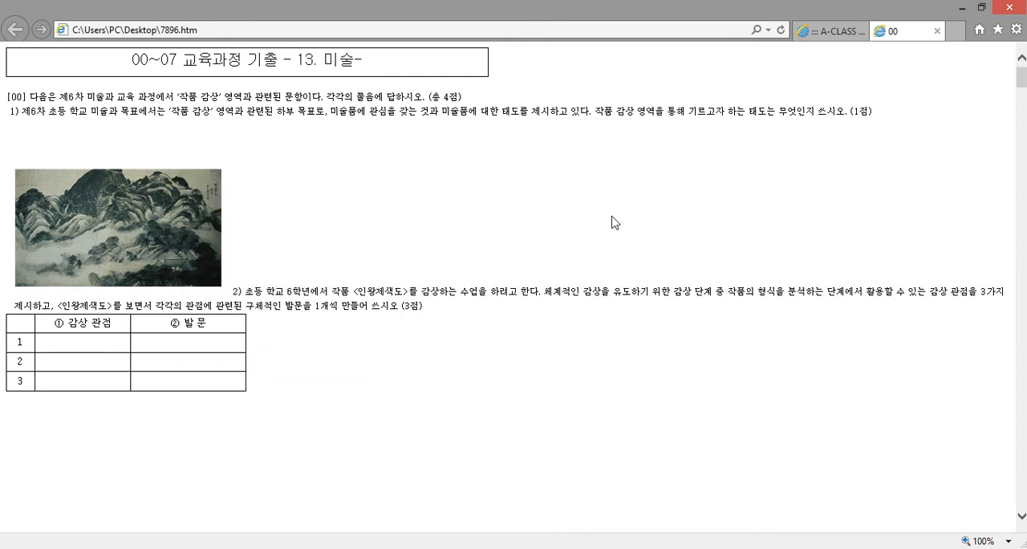
pyautogui.click(964, 9)
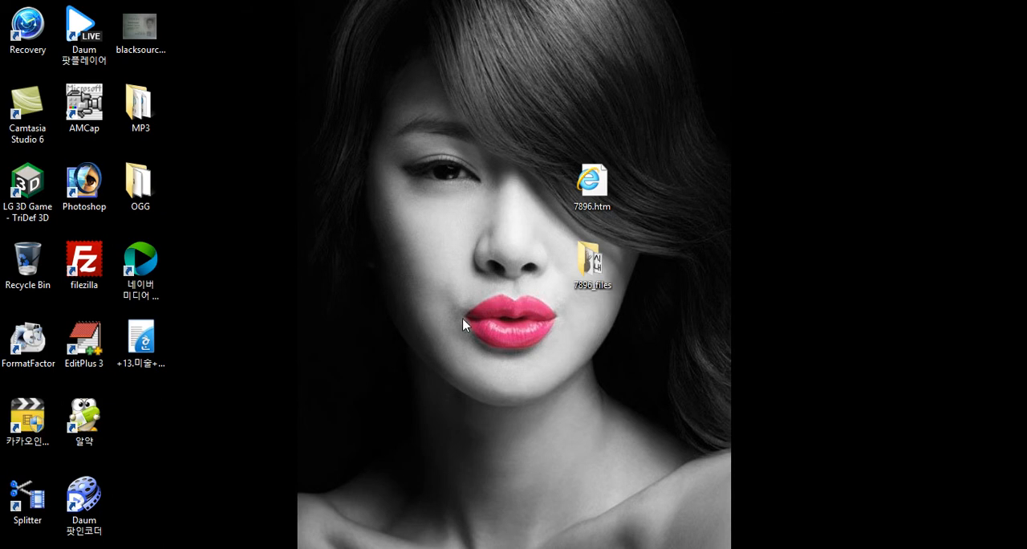
# Open the 7896_files folder again, select 7896_files.zip and close the folder
pyautogui.doubleClick(601, 271)
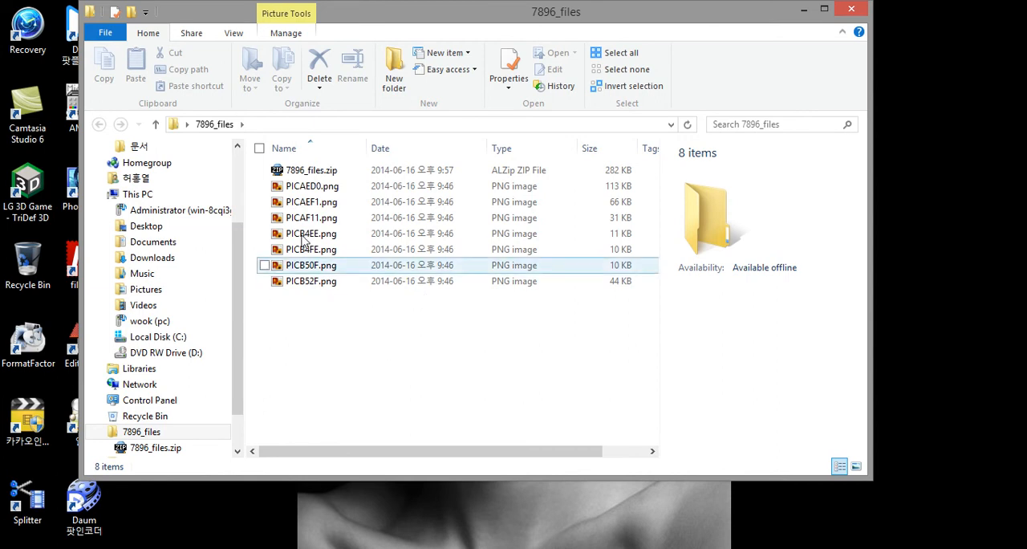
pyautogui.click(315, 172)
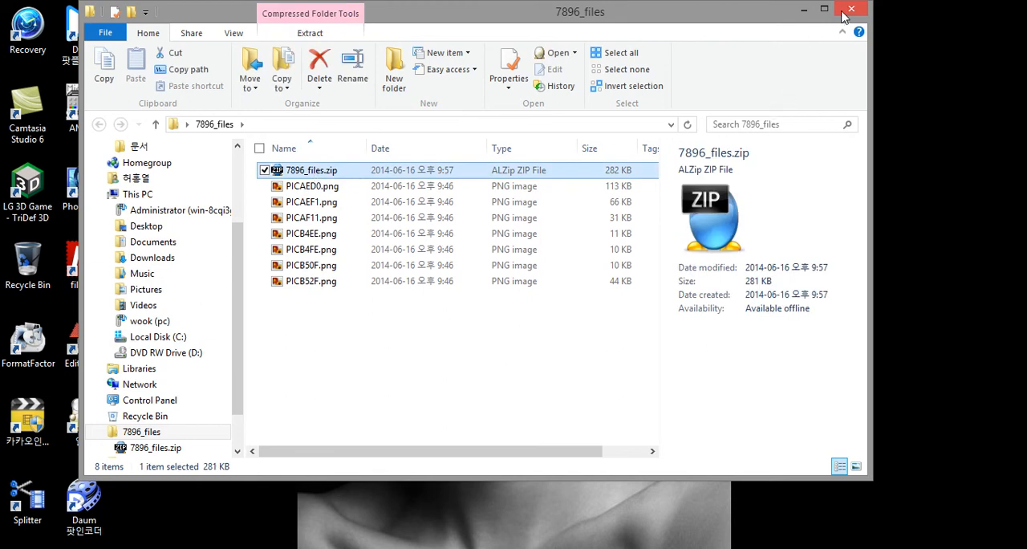
pyautogui.click(850, 9)
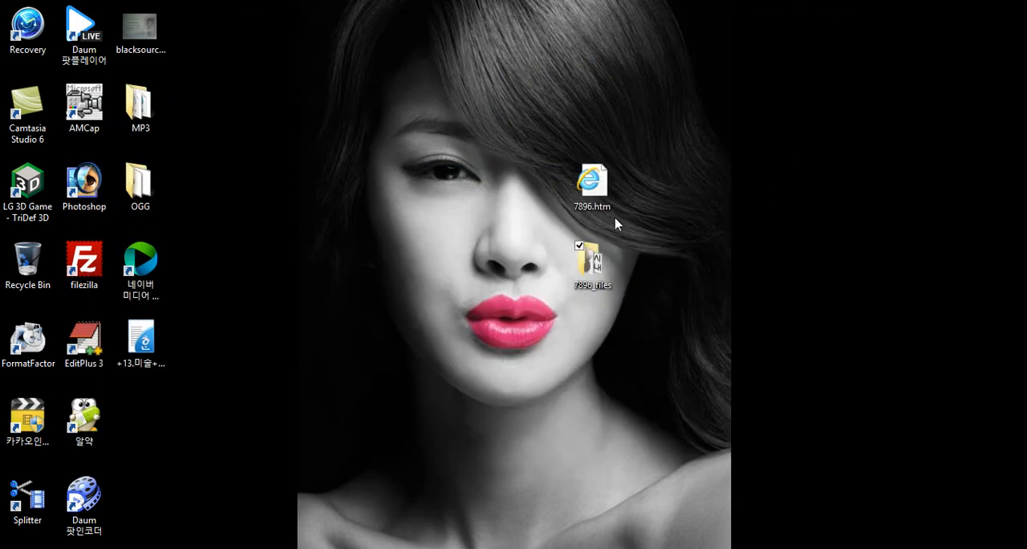
# Select 7896.htm, place an empty Notepad window below its desktop icon and close Notepad again
pyautogui.click(604, 195)
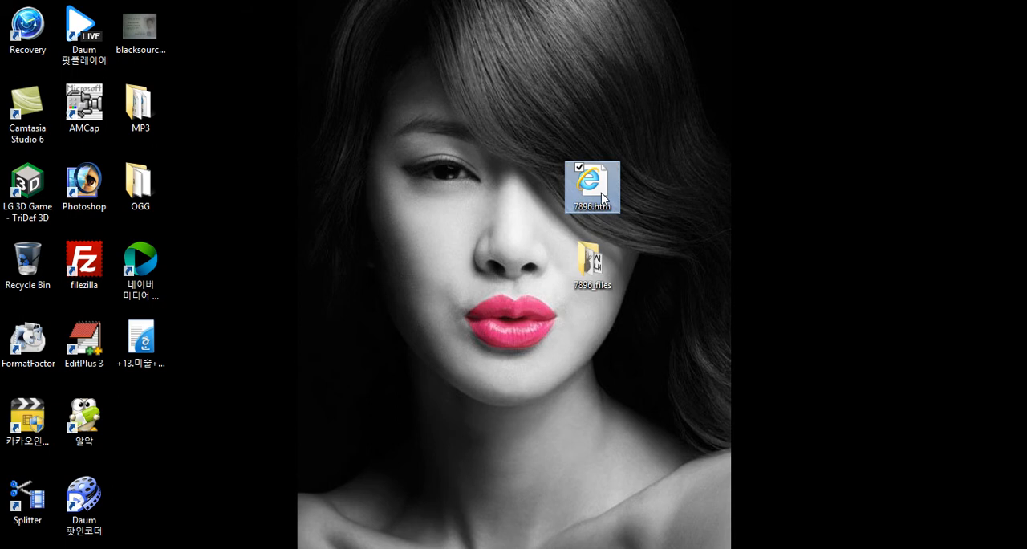
pyautogui.click(241, 547)
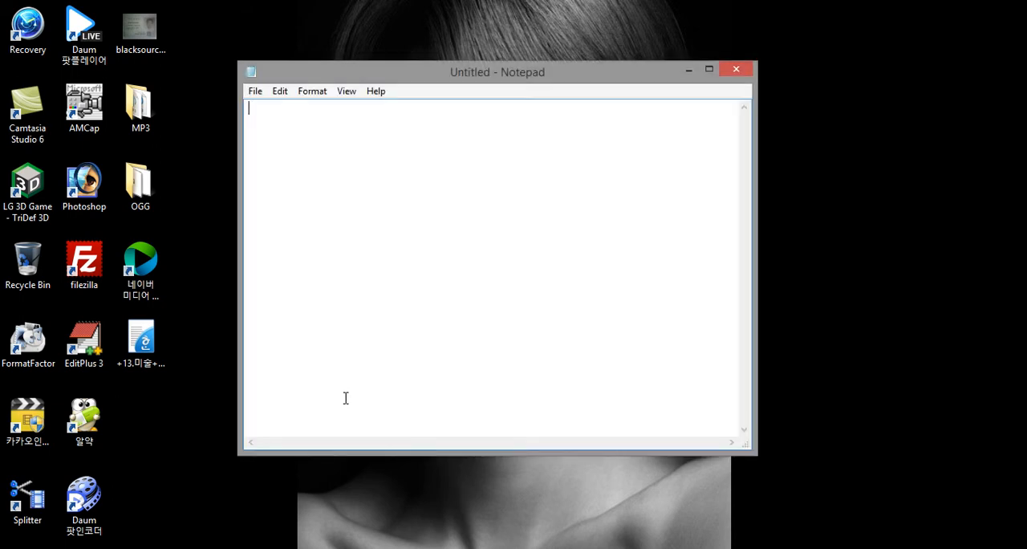
pyautogui.moveTo(669, 73); pyautogui.dragTo(653, 230)
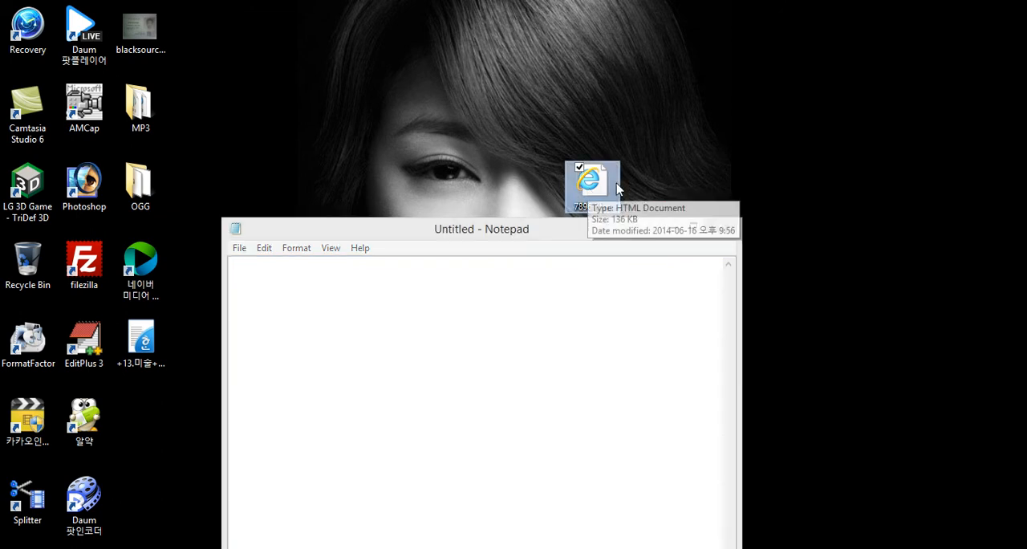
pyautogui.click(460, 331)
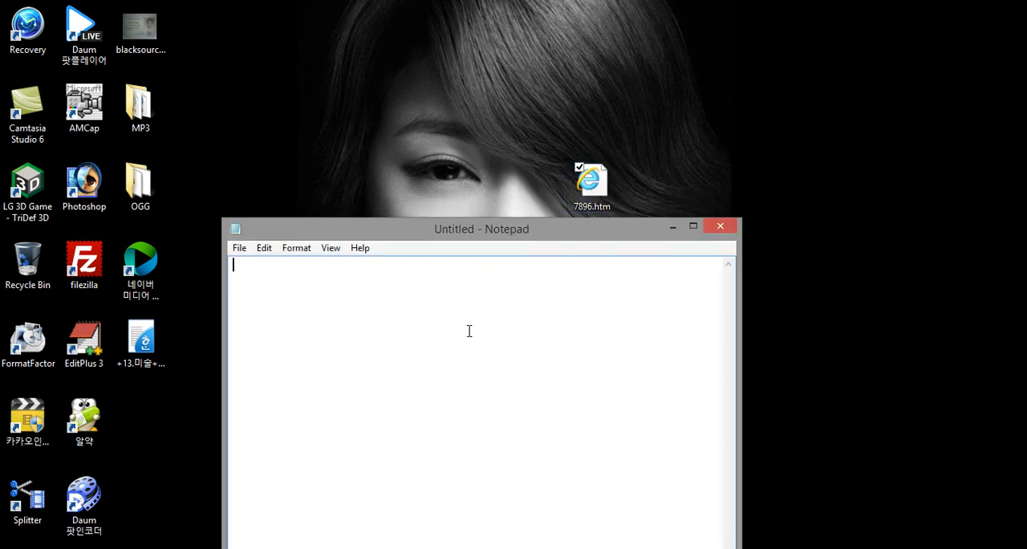
pyautogui.click(721, 226)
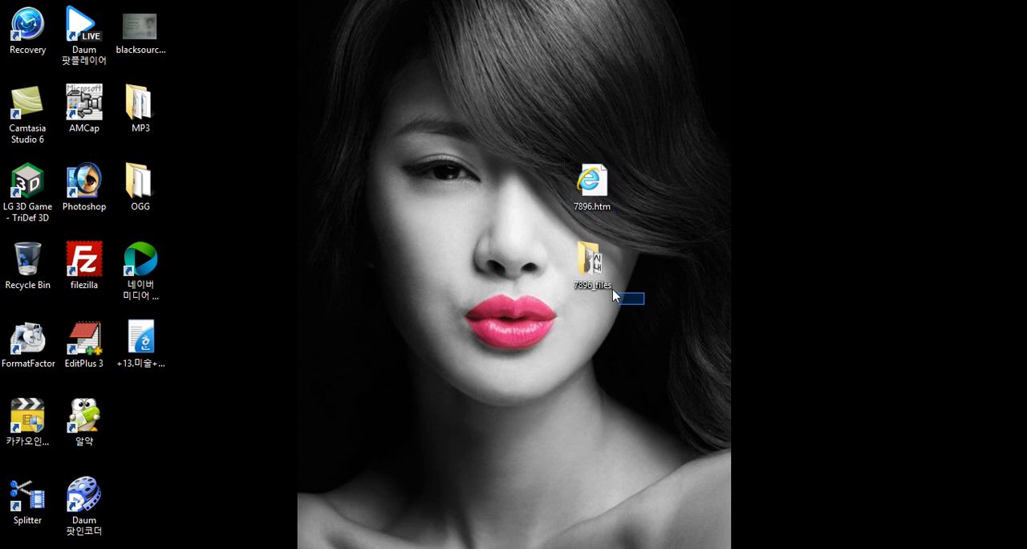
pyautogui.moveTo(633, 300); pyautogui.dragTo(564, 157)
pyautogui.click(471, 240)
pyautogui.moveTo(678, 326); pyautogui.dragTo(561, 142)
pyautogui.click(526, 184)
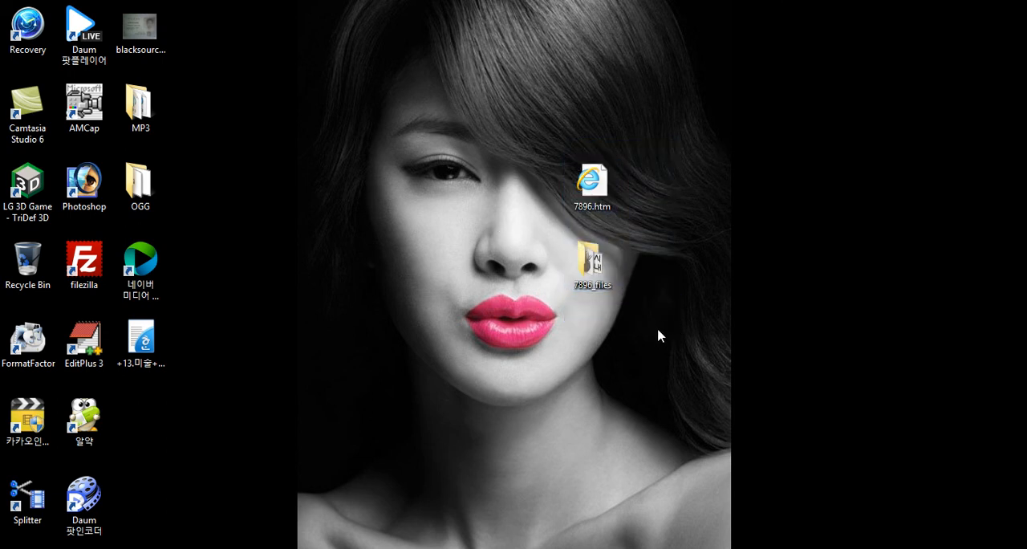